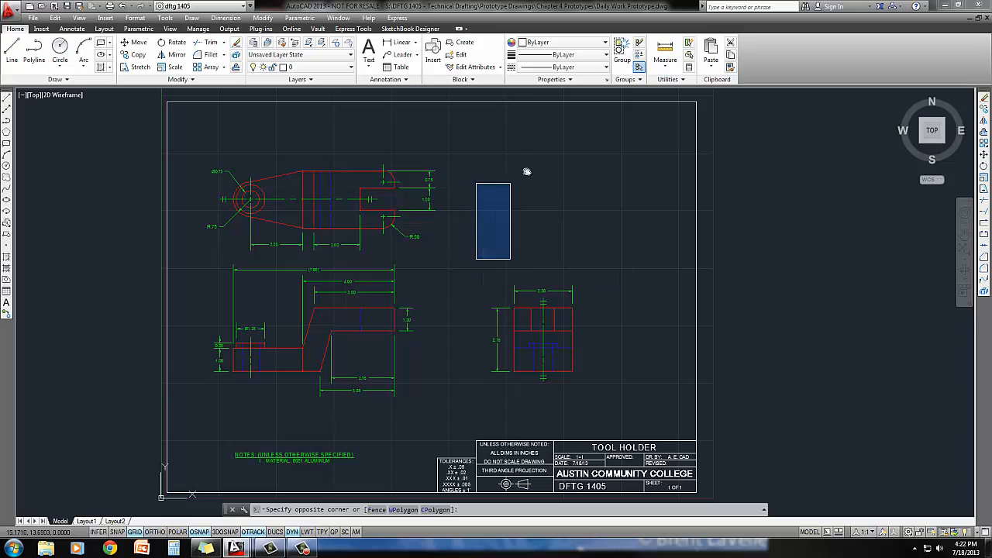
{"action": "left_click", "coordinate": [639, 141]}
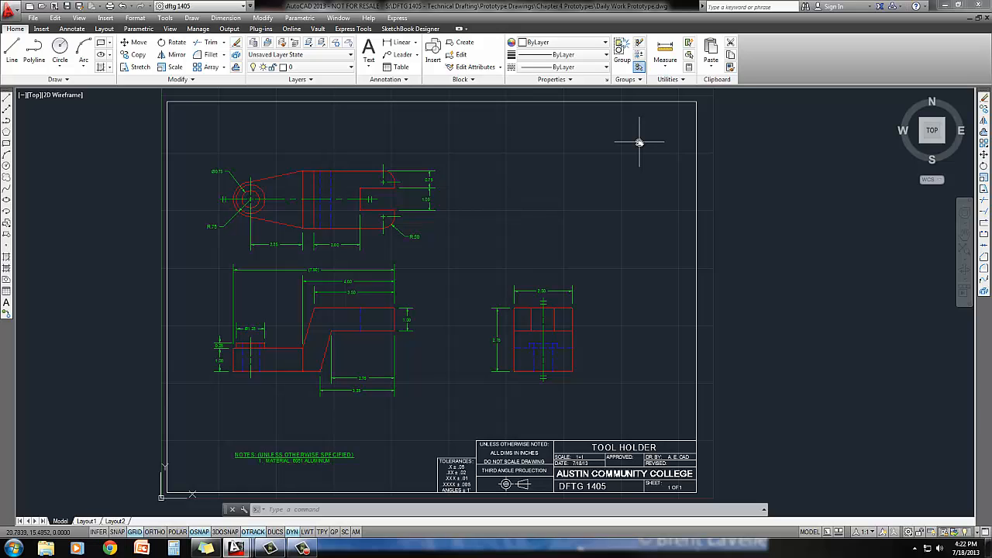
{"action": "left_click", "coordinate": [477, 253]}
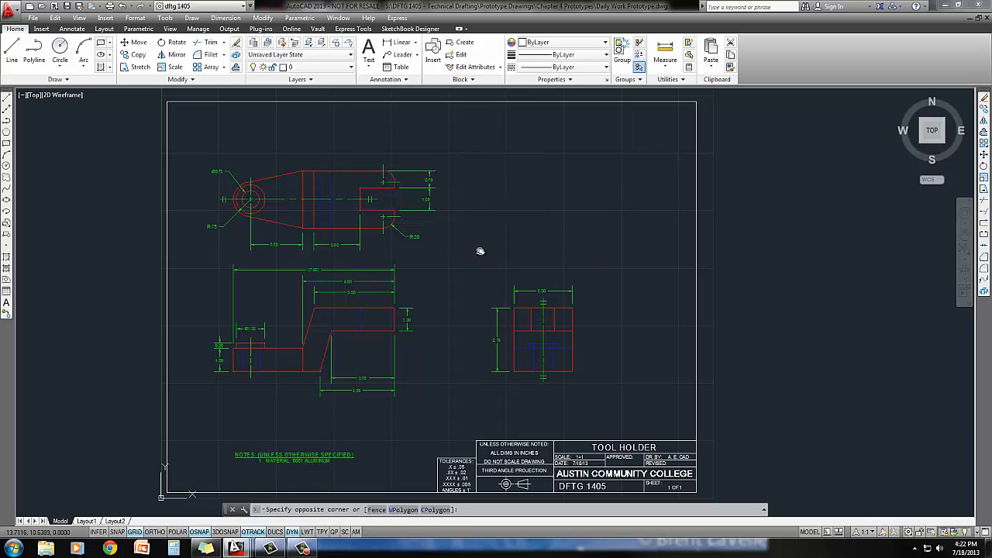
{"action": "left_click", "coordinate": [606, 161]}
Switch the grid snap type to isometric snap and turn on Ortho mode, working in the empty space beside the drawing
{"action": "mouse_move", "coordinate": [706, 245]}
{"action": "middle_mouse_down"}
{"action": "mouse_move", "coordinate": [194, 237]}
{"action": "mouse_move", "coordinate": [69, 258]}
{"action": "middle_mouse_up"}
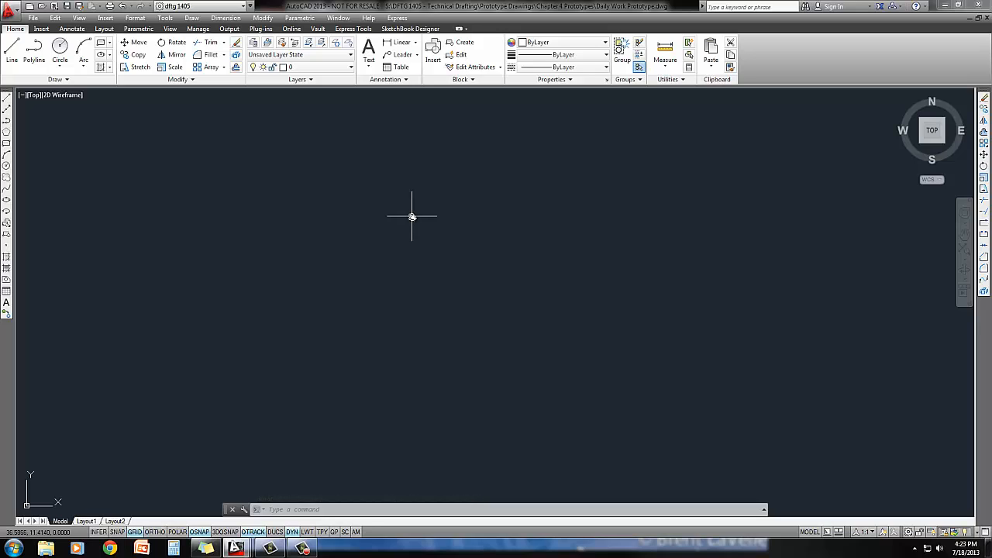
{"action": "right_click", "coordinate": [136, 533]}
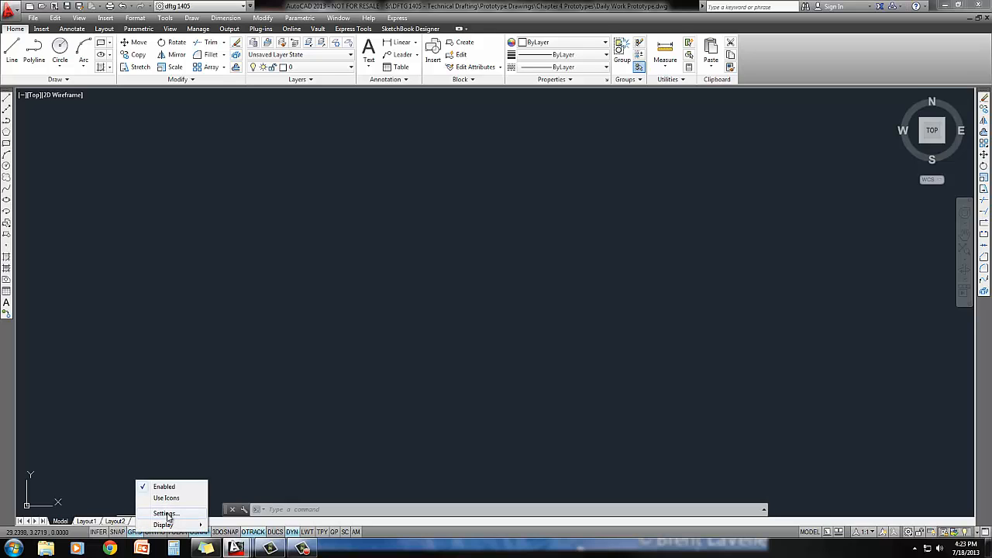
{"action": "left_click", "coordinate": [165, 513]}
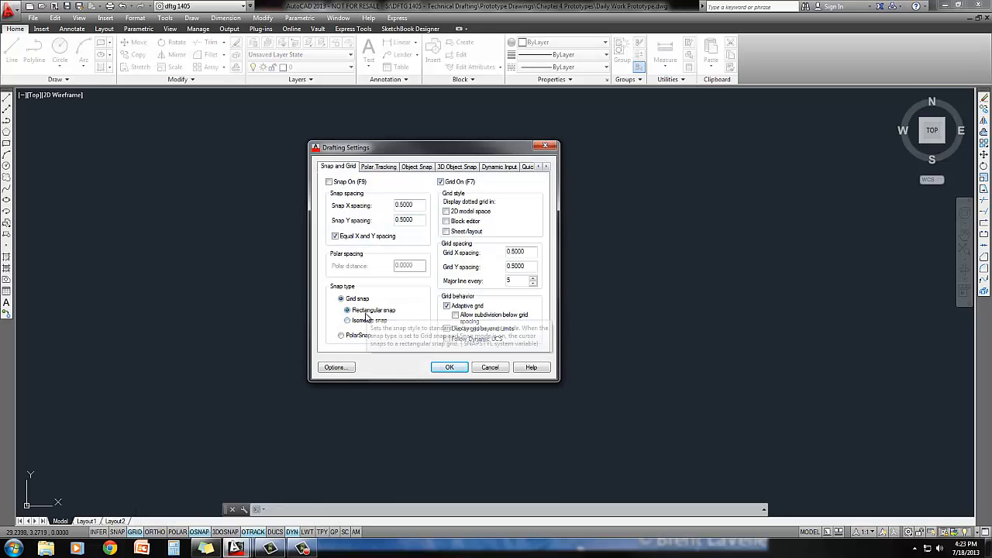
{"action": "left_click", "coordinate": [364, 320]}
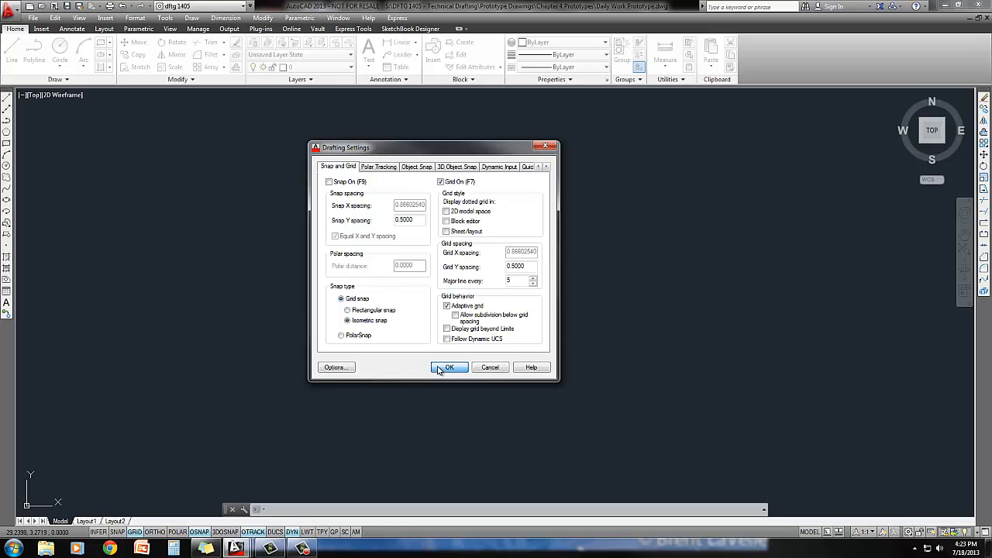
{"action": "left_click", "coordinate": [439, 368]}
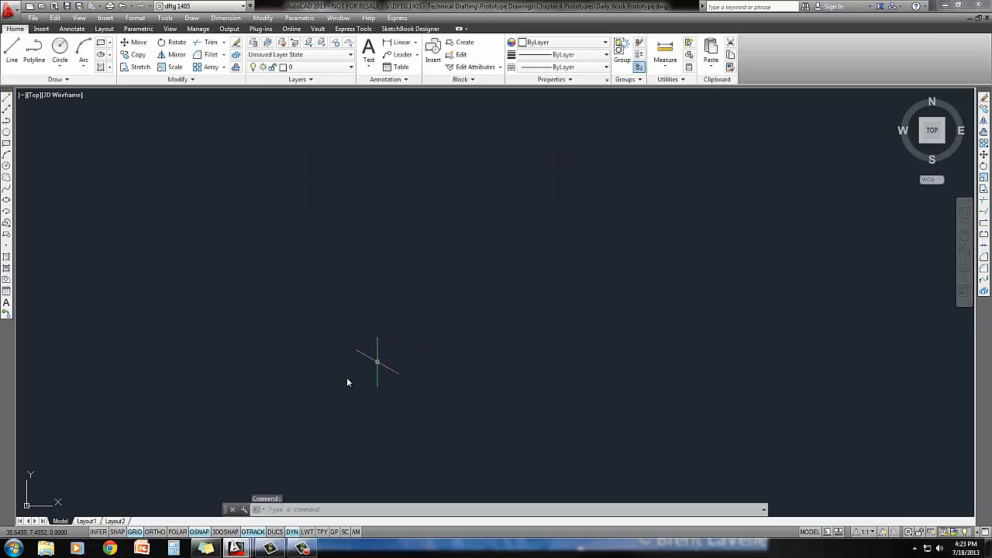
{"action": "left_click", "coordinate": [155, 532]}
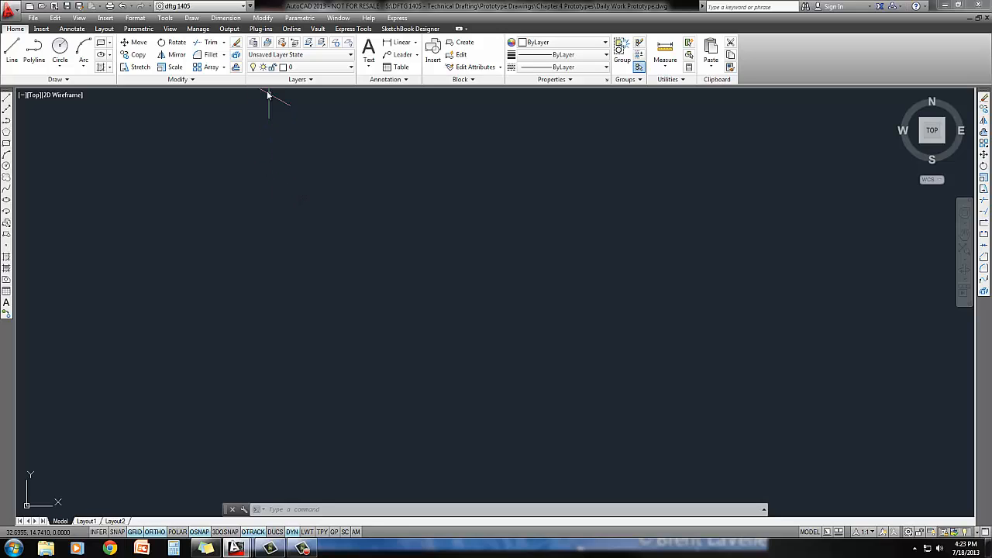
Create two new layers named Construction and Isometric
{"action": "left_click", "coordinate": [253, 44]}
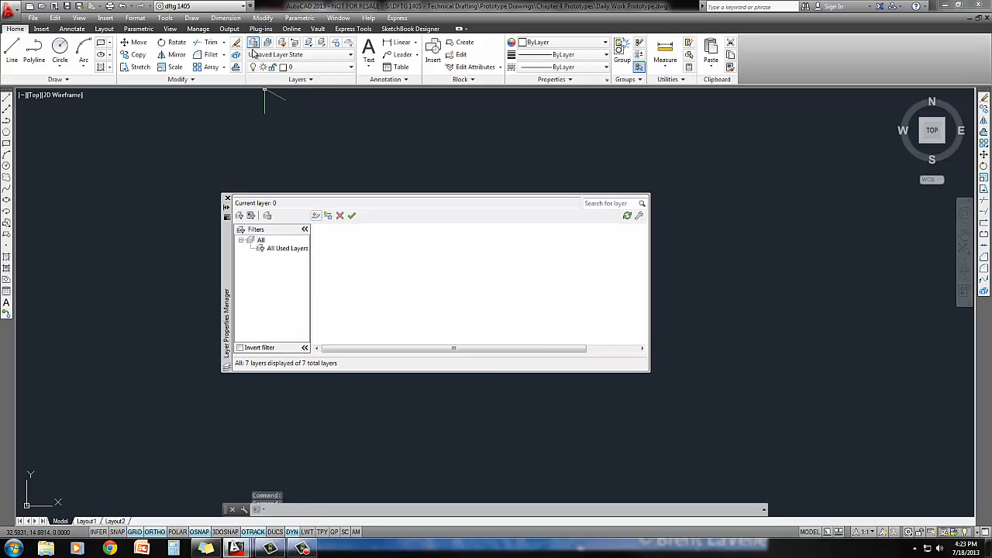
{"action": "left_click", "coordinate": [317, 217]}
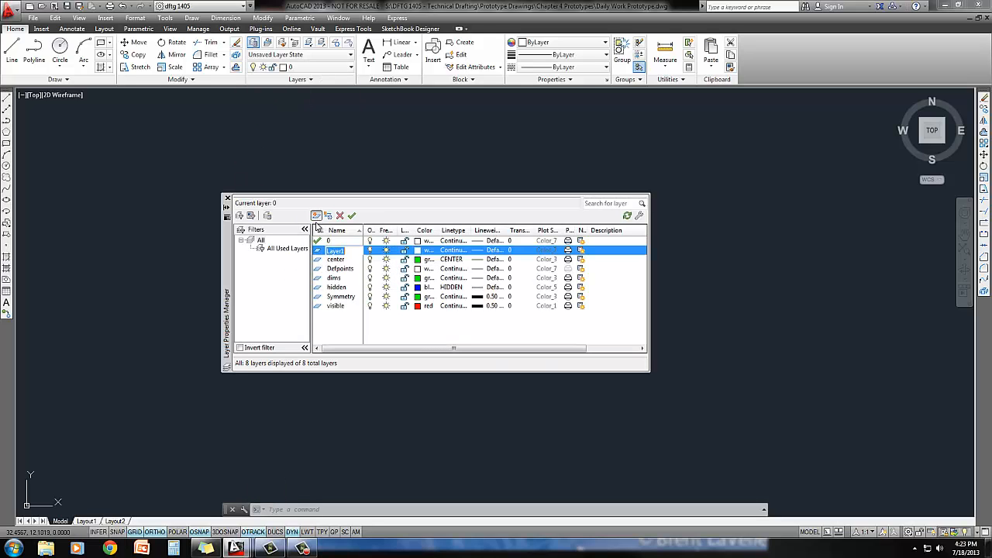
{"action": "type", "text": "Construction"}
{"action": "key", "text": "Return"}
{"action": "left_click", "coordinate": [316, 221]}
{"action": "type", "text": "b"}
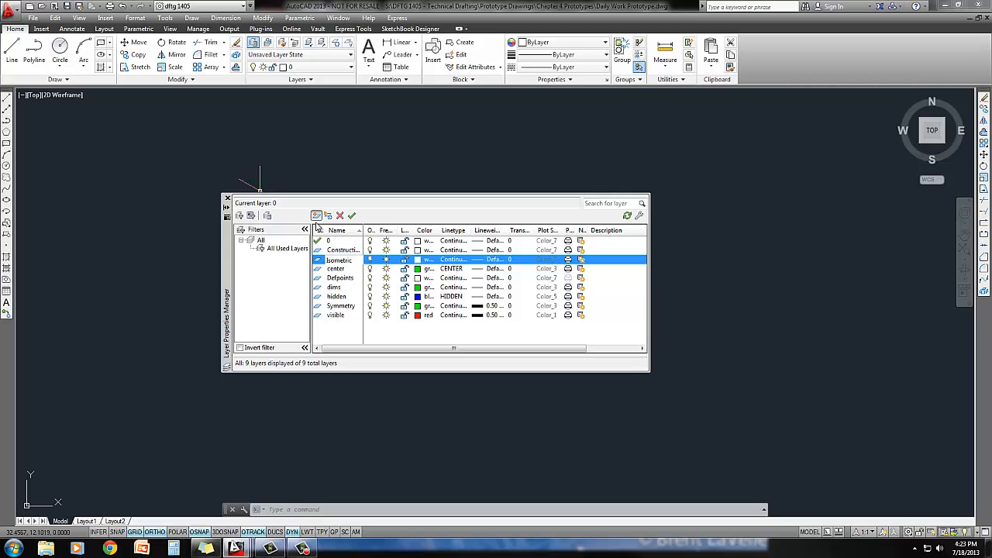
Set the Isometric layer's color to red and the Construction layer's color to yellow
{"action": "left_click", "coordinate": [420, 259]}
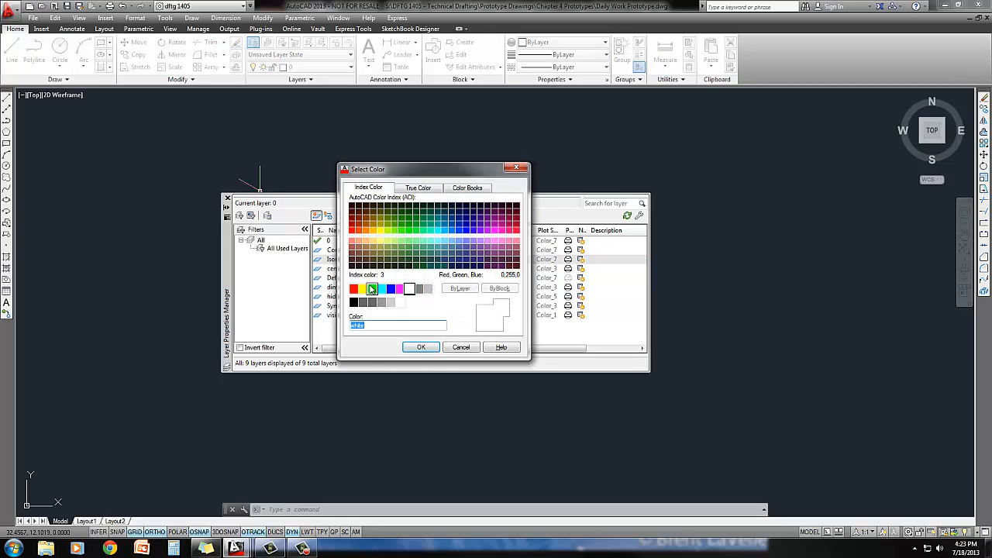
{"action": "left_click", "coordinate": [353, 288]}
{"action": "left_click", "coordinate": [421, 348]}
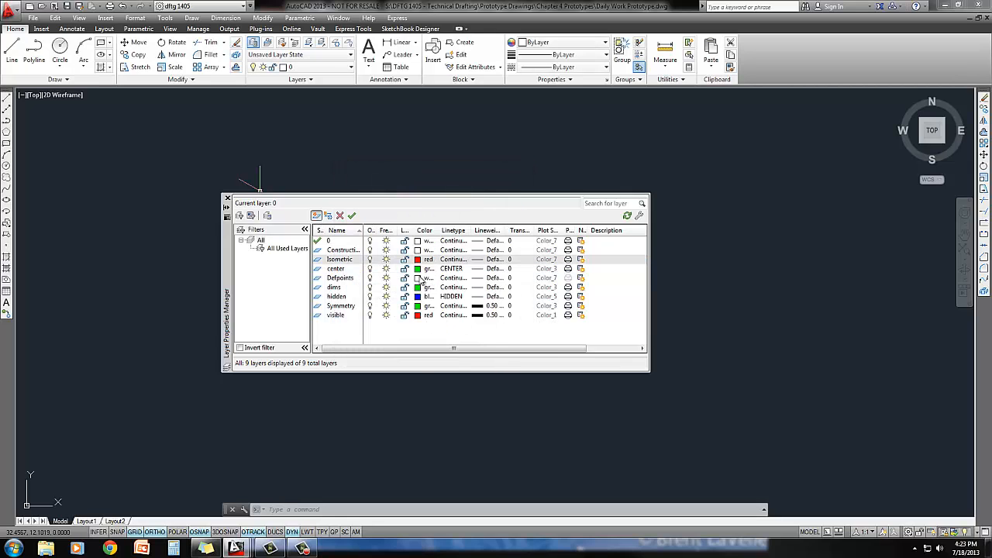
{"action": "left_click", "coordinate": [421, 250]}
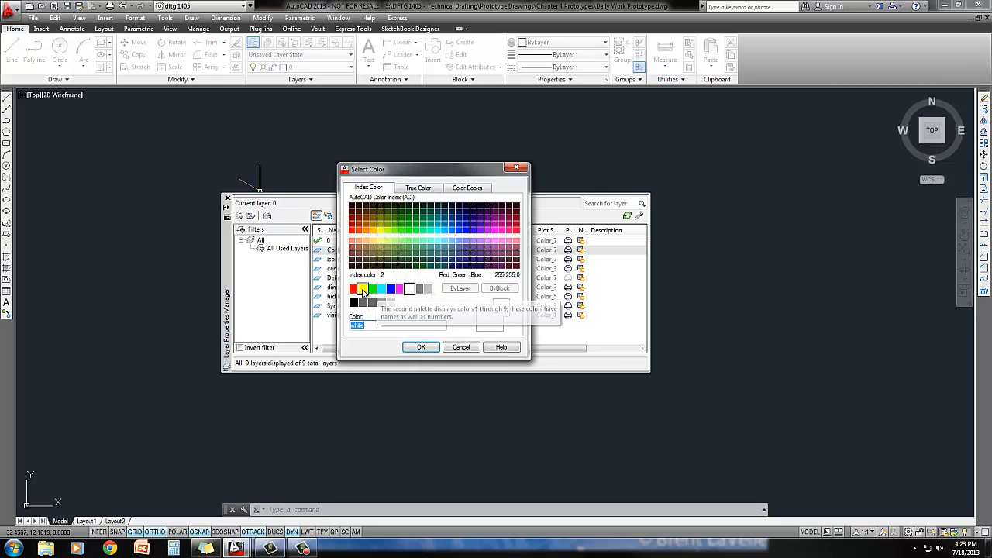
{"action": "left_click", "coordinate": [362, 289]}
{"action": "left_click", "coordinate": [419, 346]}
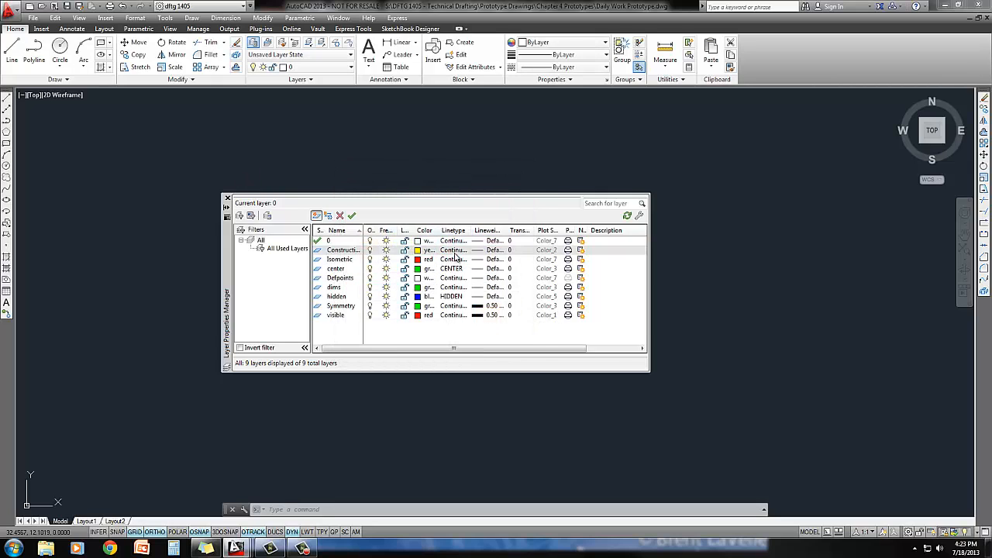
Load the DOT linetype, assign it to the Construction layer and make that layer current
{"action": "left_click", "coordinate": [454, 250]}
{"action": "left_click", "coordinate": [452, 322]}
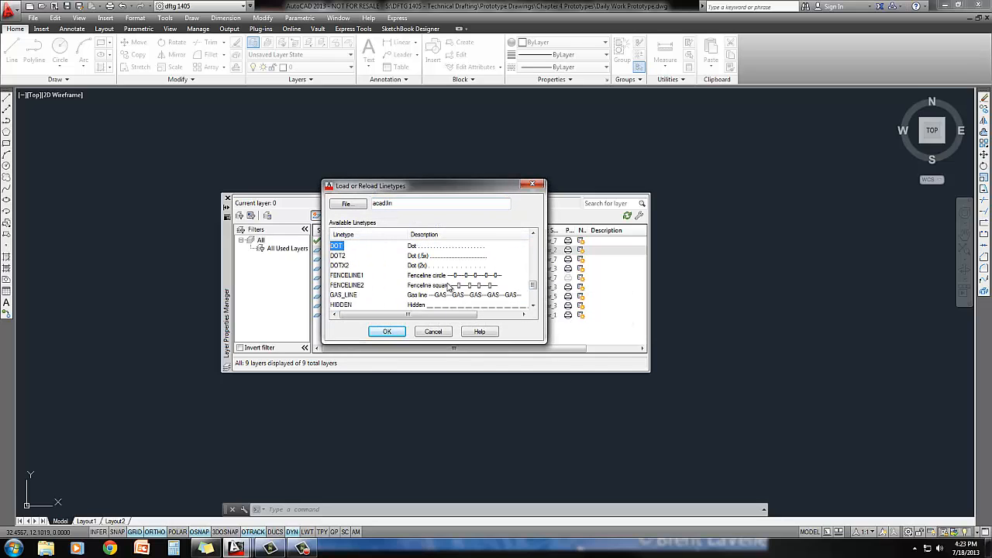
{"action": "left_click", "coordinate": [387, 332]}
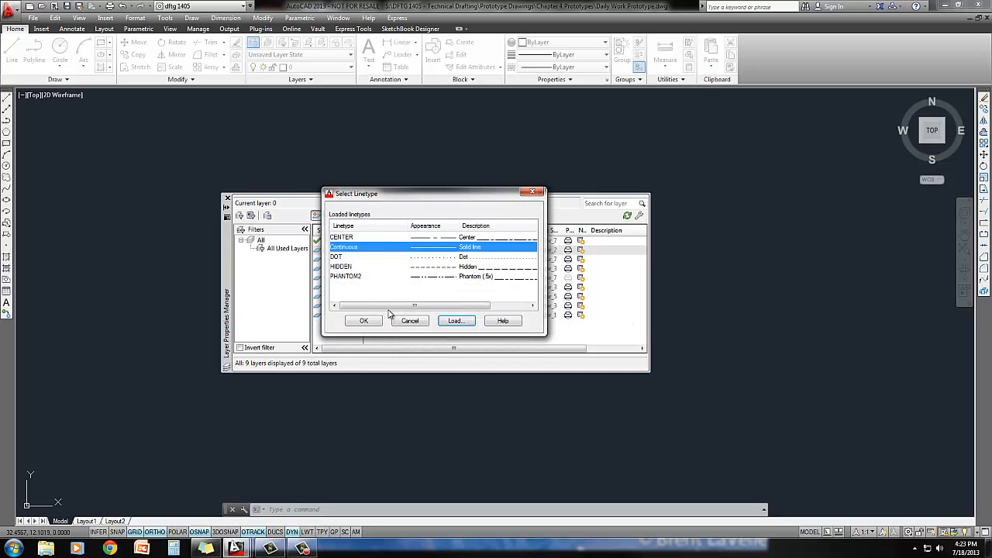
{"action": "left_click", "coordinate": [414, 257]}
{"action": "left_click", "coordinate": [364, 321]}
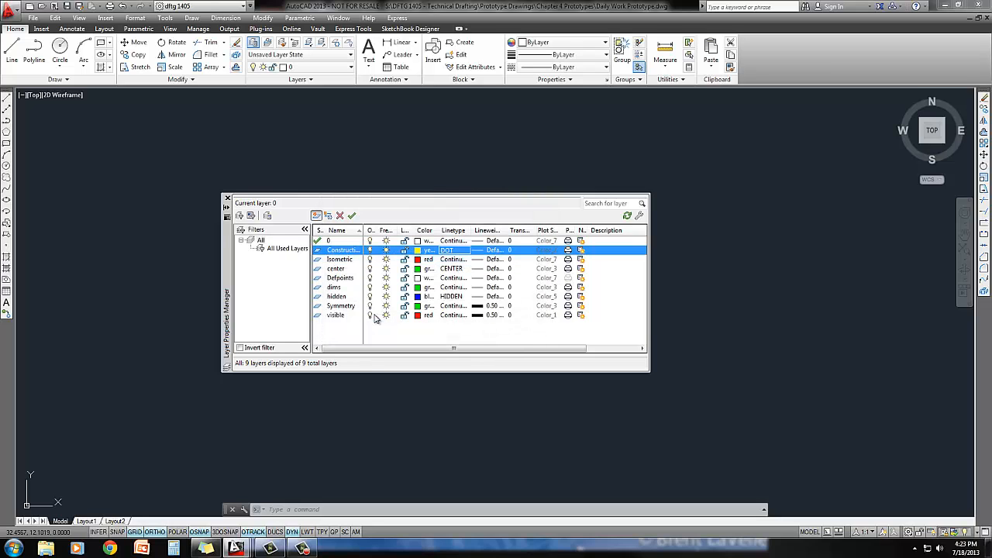
{"action": "double_click", "coordinate": [336, 250]}
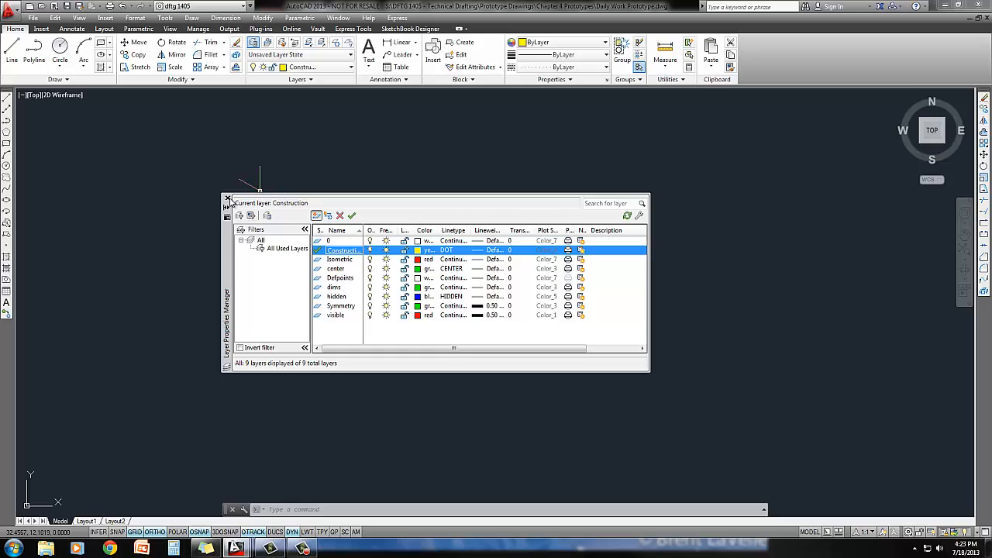
{"action": "left_click", "coordinate": [227, 200]}
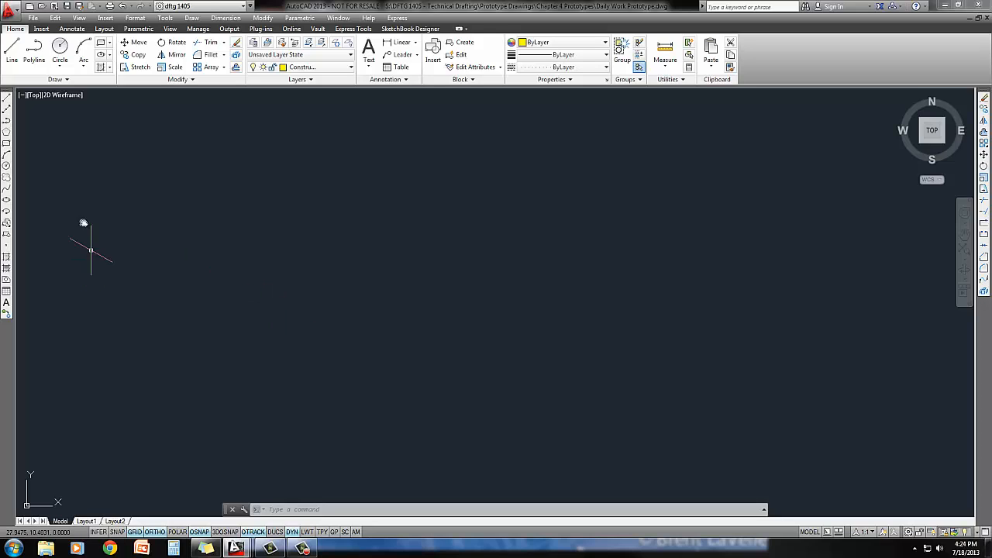
Draw the right isometric face of the bounding box as a closed line outline, 2.75 high and 2.5 along the 30° axis
{"action": "left_click", "coordinate": [14, 51]}
{"action": "left_click", "coordinate": [368, 359]}
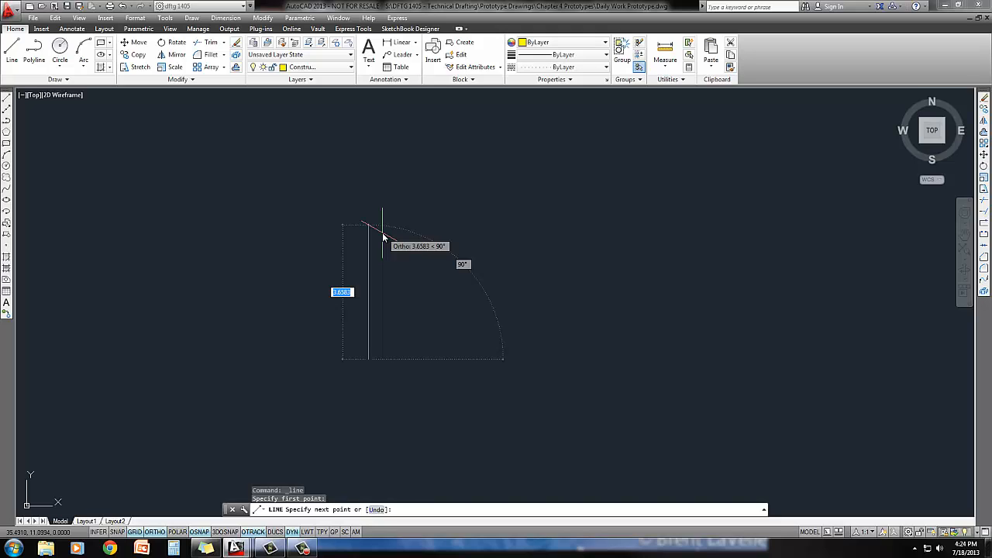
{"action": "type", "text": "3"}
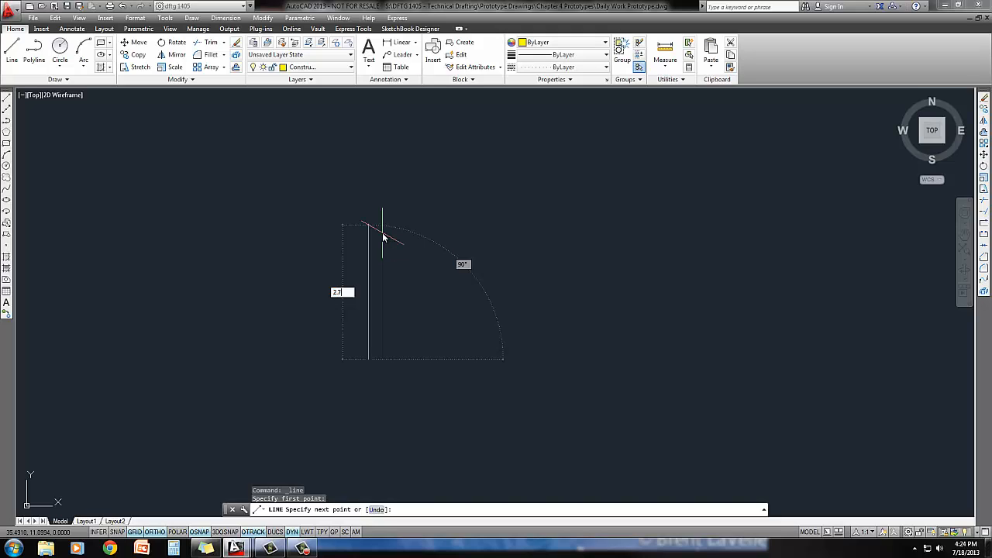
{"action": "type", "text": ".75"}
{"action": "key", "text": "Return"}
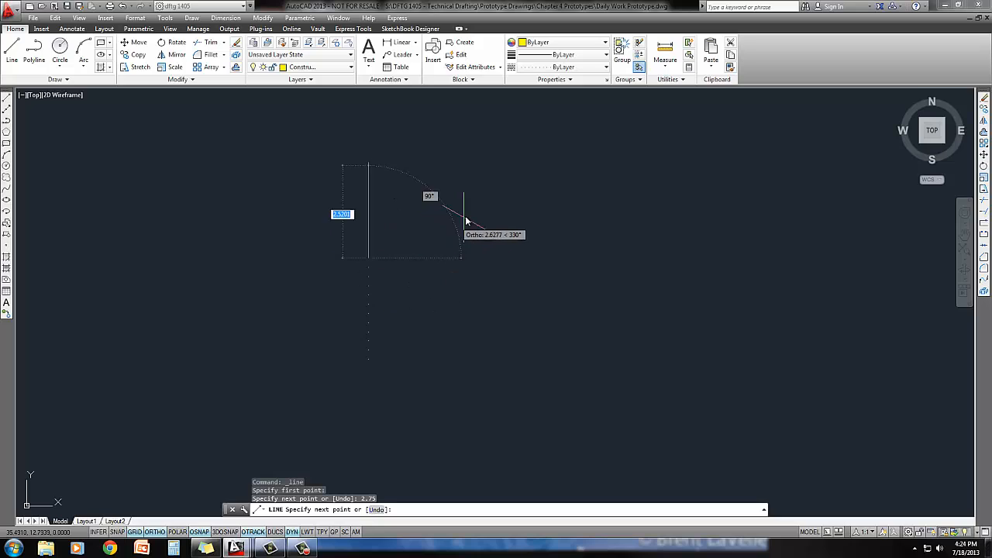
{"action": "key", "text": "F5"}
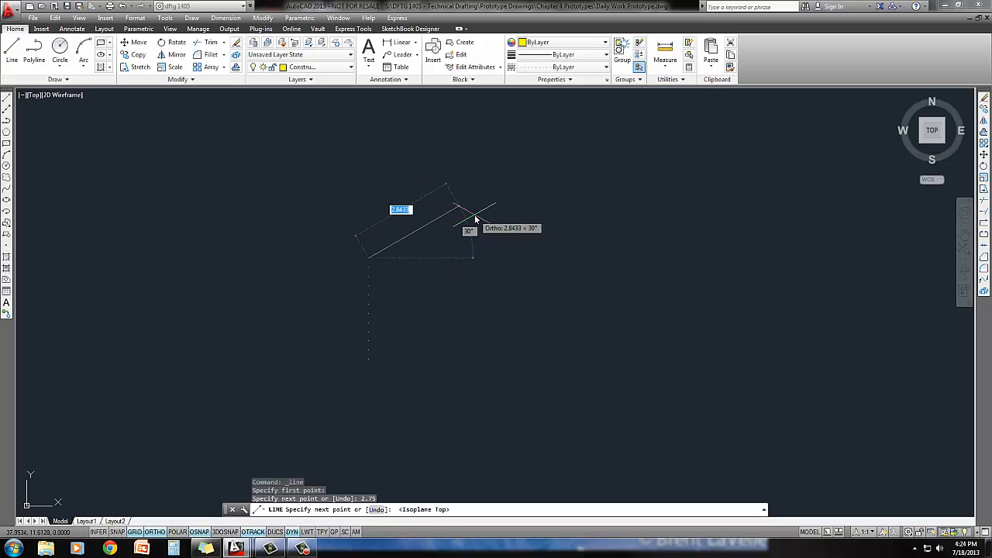
{"action": "key", "text": "F5"}
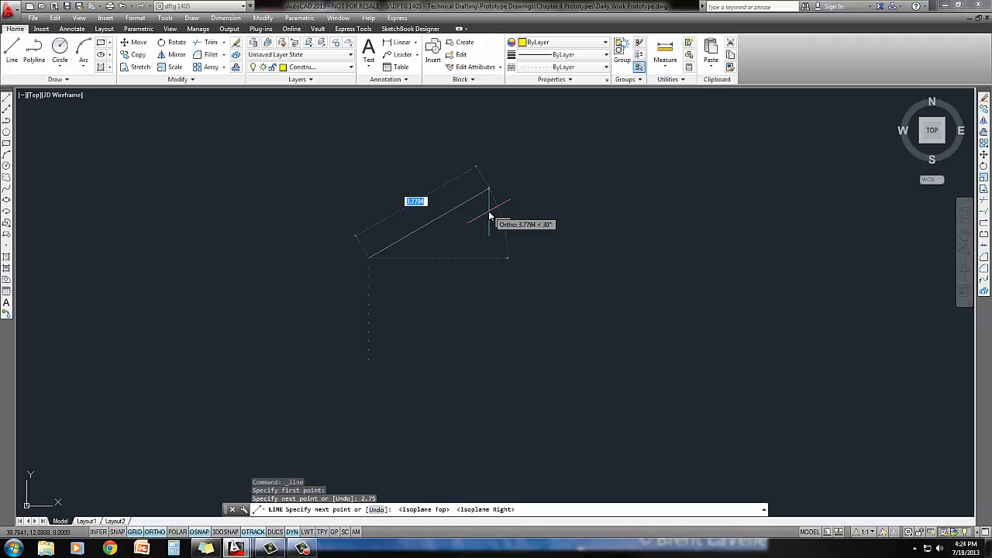
{"action": "type", "text": "2.5"}
{"action": "key", "text": "Return"}
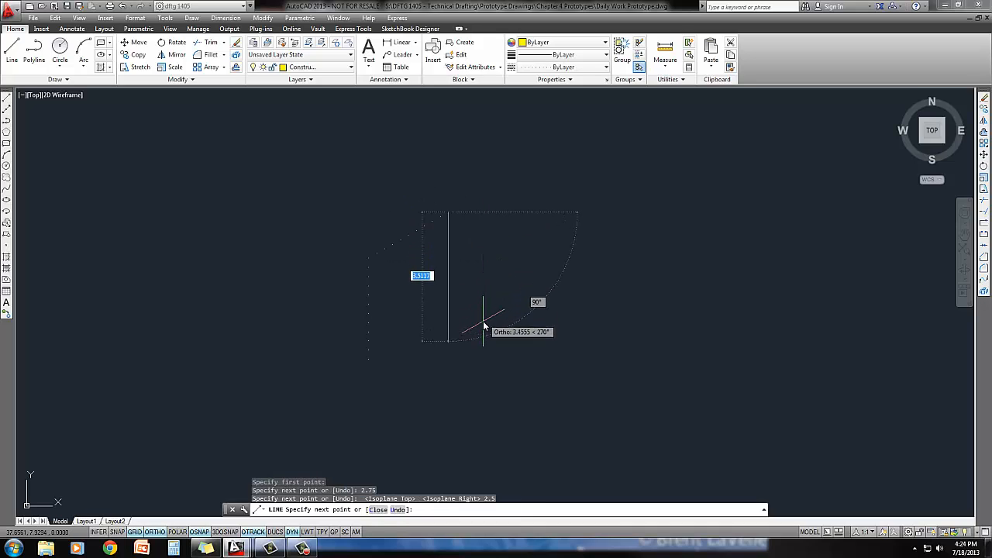
{"action": "type", "text": "2.75"}
{"action": "key", "text": "Return"}
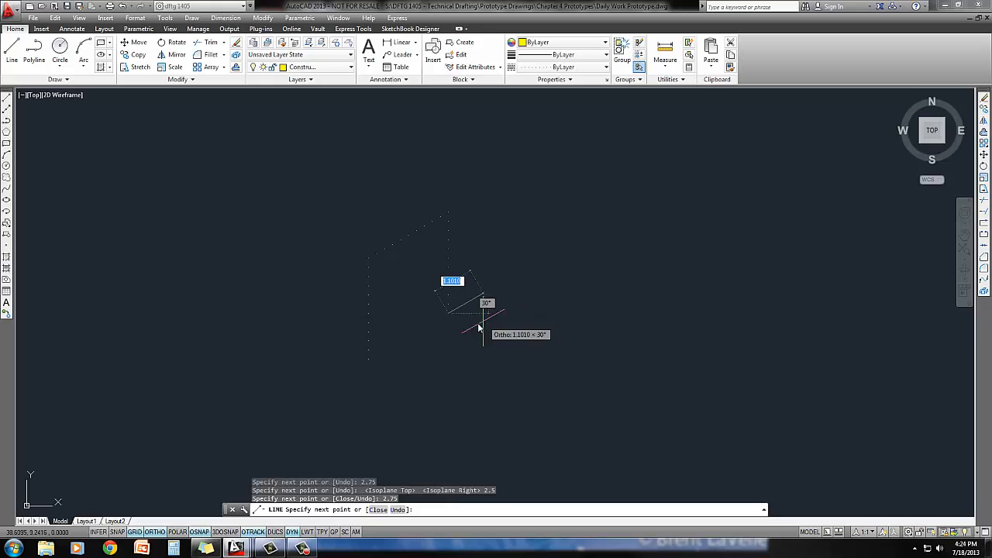
{"action": "type", "text": "2.5"}
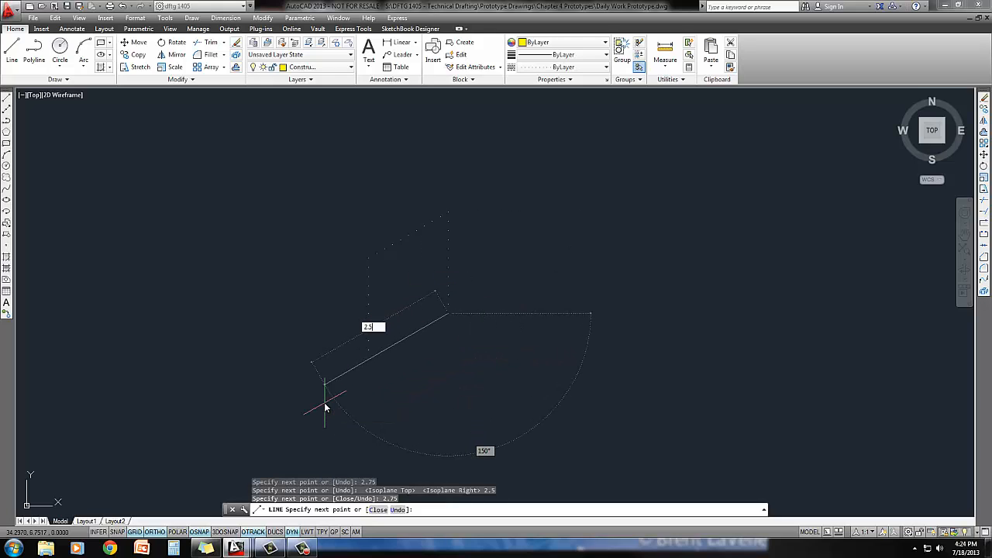
{"action": "key", "text": "Return"}
Continue the lines in the left isoplane to draw the box's left face, 7 long at 150° and 2.75 high
{"action": "key", "text": "F5"}
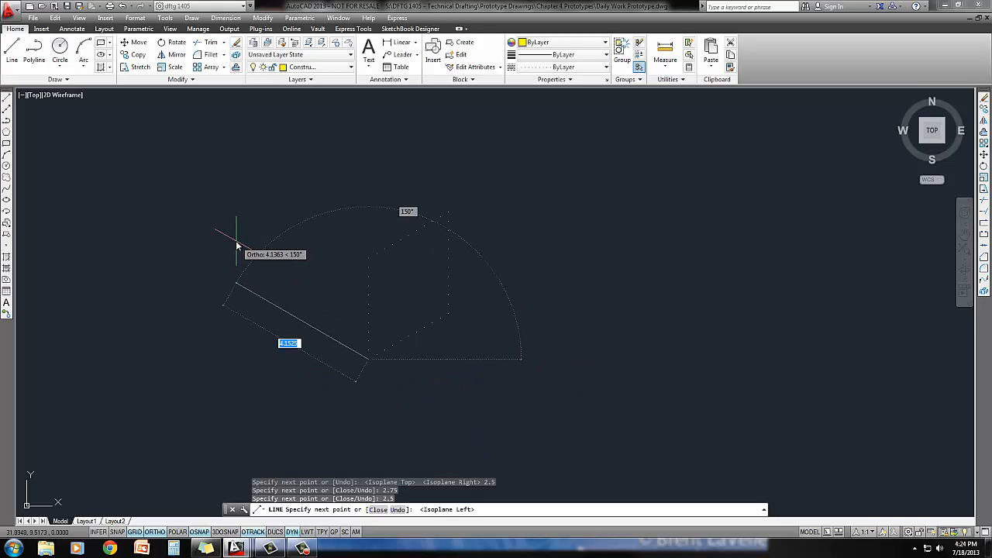
{"action": "type", "text": "7"}
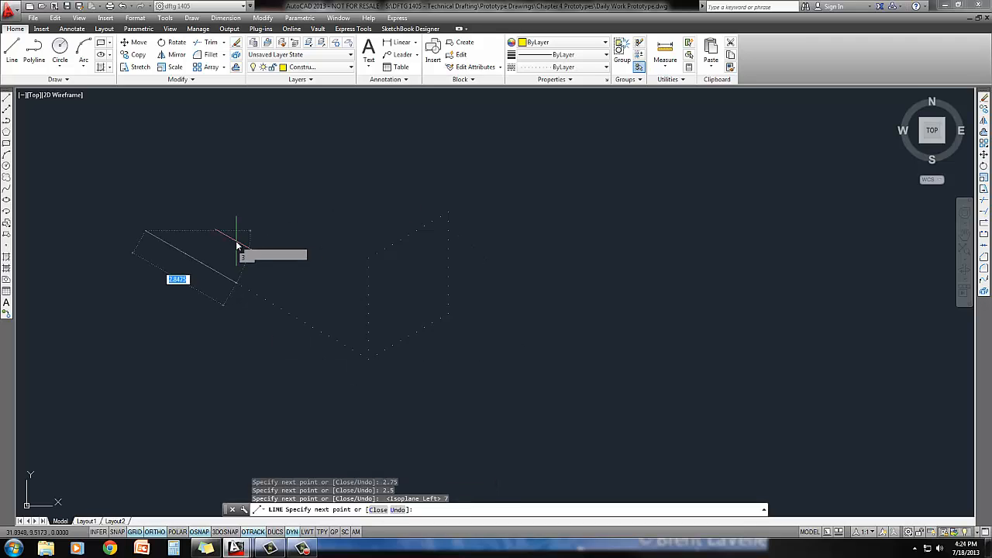
{"action": "key", "text": "Return"}
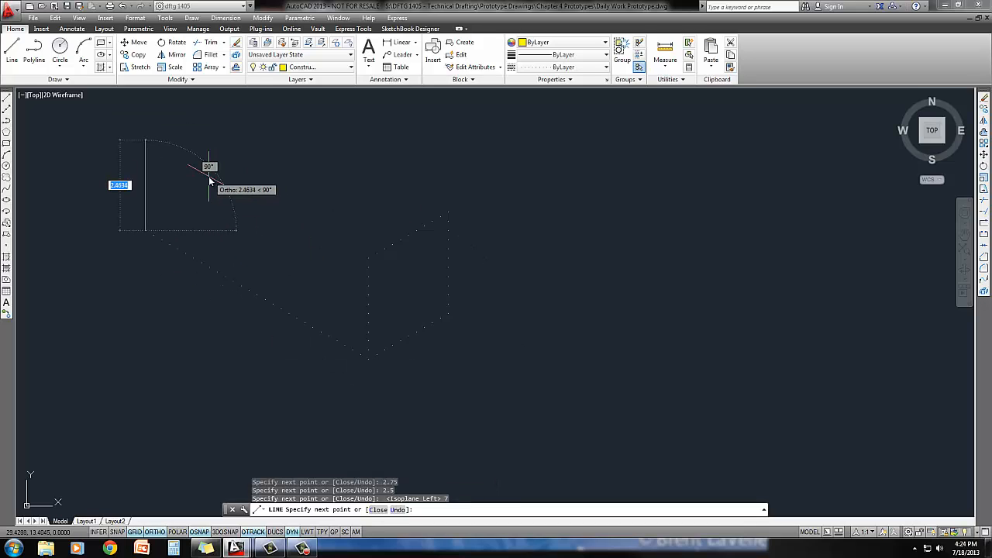
{"action": "type", "text": "2.75"}
{"action": "key", "text": "Return"}
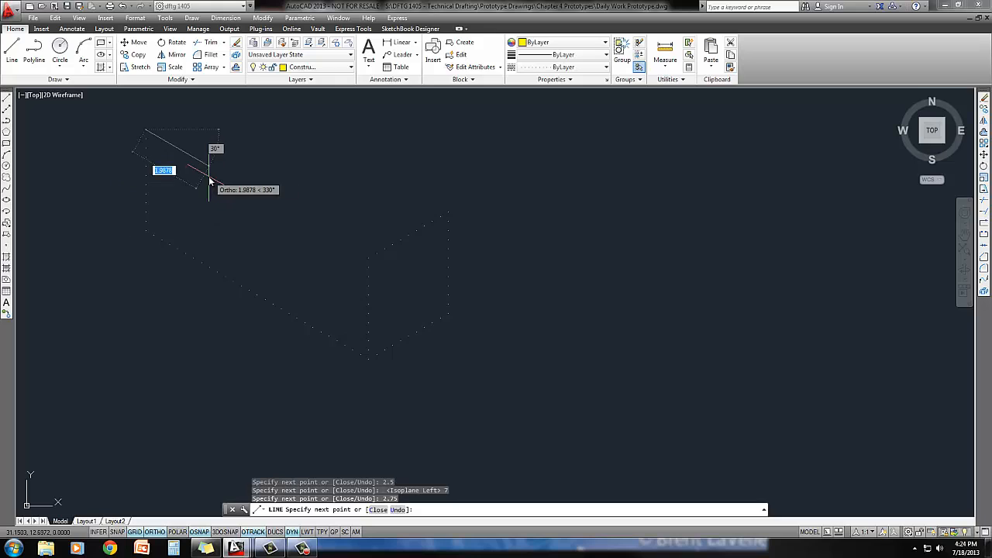
{"action": "type", "text": "7"}
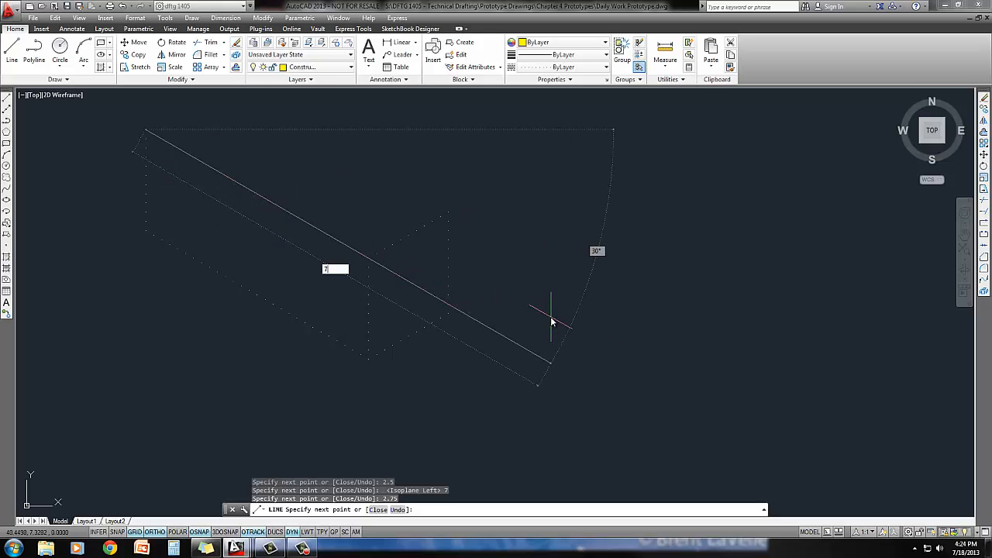
{"action": "key", "text": "Return"}
{"action": "key", "text": "Return"}
Copy the left face's top edge to the far end of the right face's top edge
{"action": "middle_click_drag", "start_coordinate": [468, 313], "coordinate": [501, 349]}
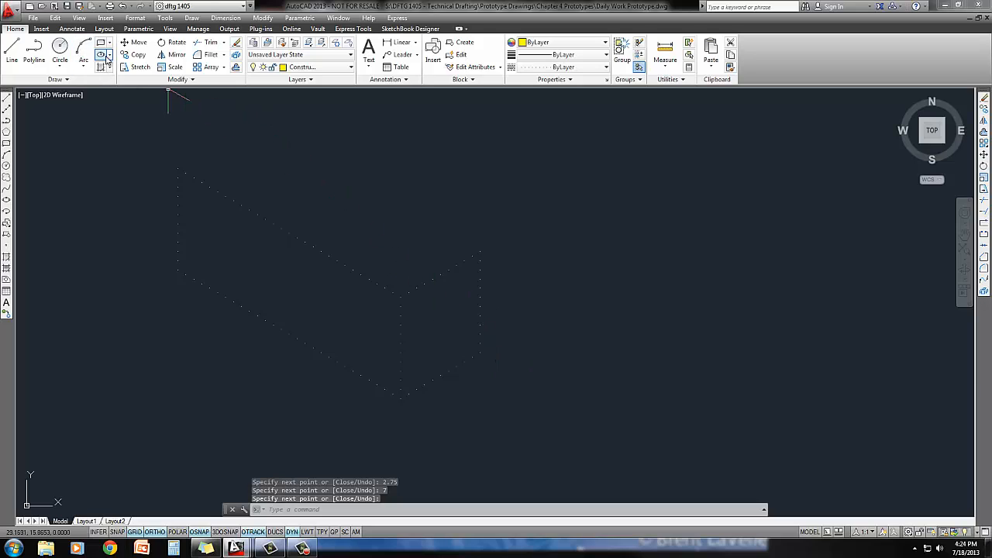
{"action": "left_click", "coordinate": [138, 54]}
{"action": "left_click", "coordinate": [240, 210]}
{"action": "left_click", "coordinate": [227, 233]}
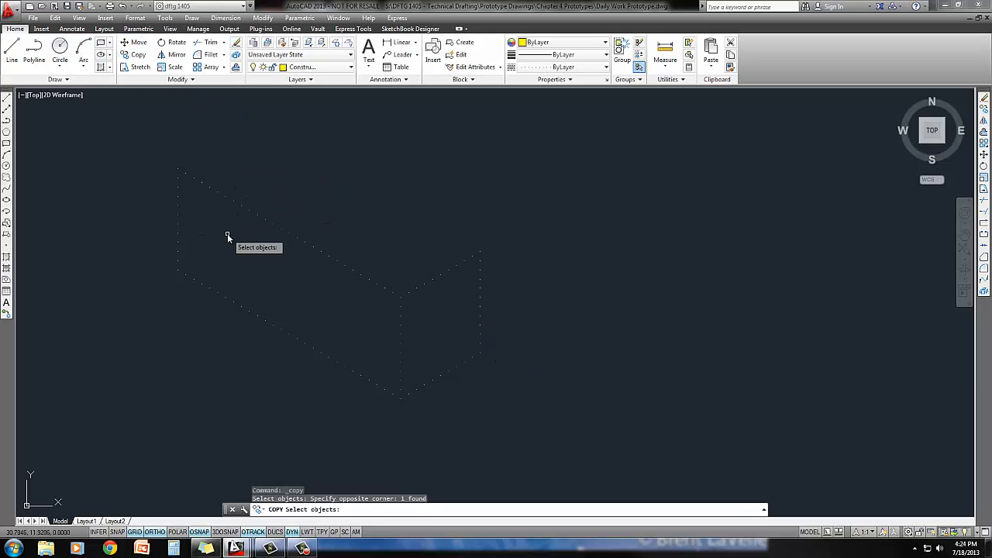
{"action": "key", "text": "Return"}
{"action": "left_click", "coordinate": [402, 298]}
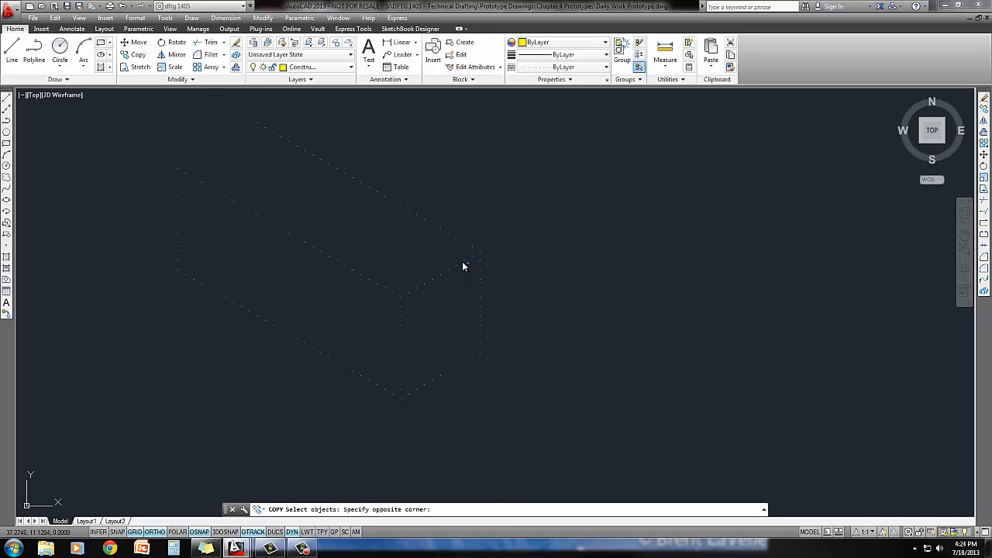
Copy the right face's 30° top edge to the far end of the left face, closing the construction box's top
{"action": "left_click", "coordinate": [452, 254]}
{"action": "key", "text": "Return"}
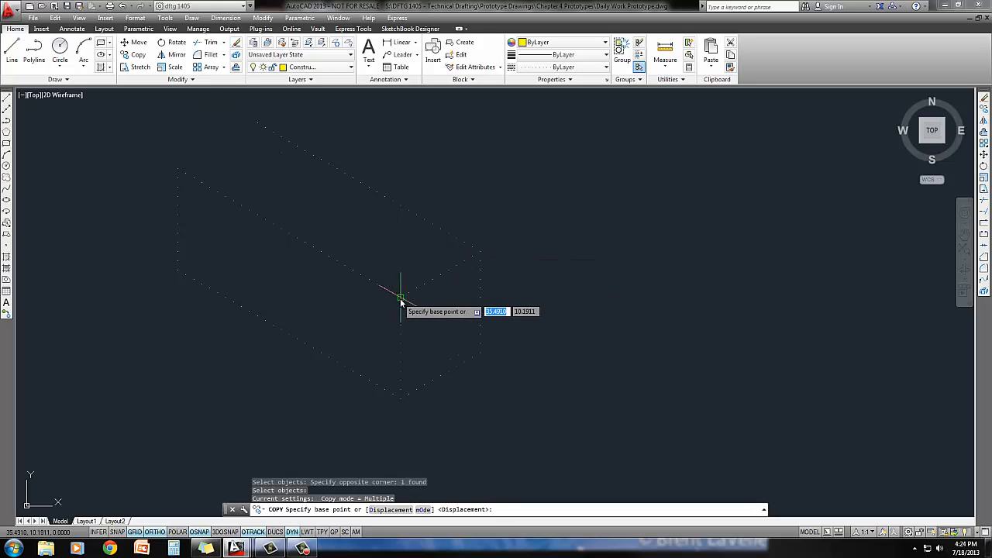
{"action": "left_click", "coordinate": [401, 295]}
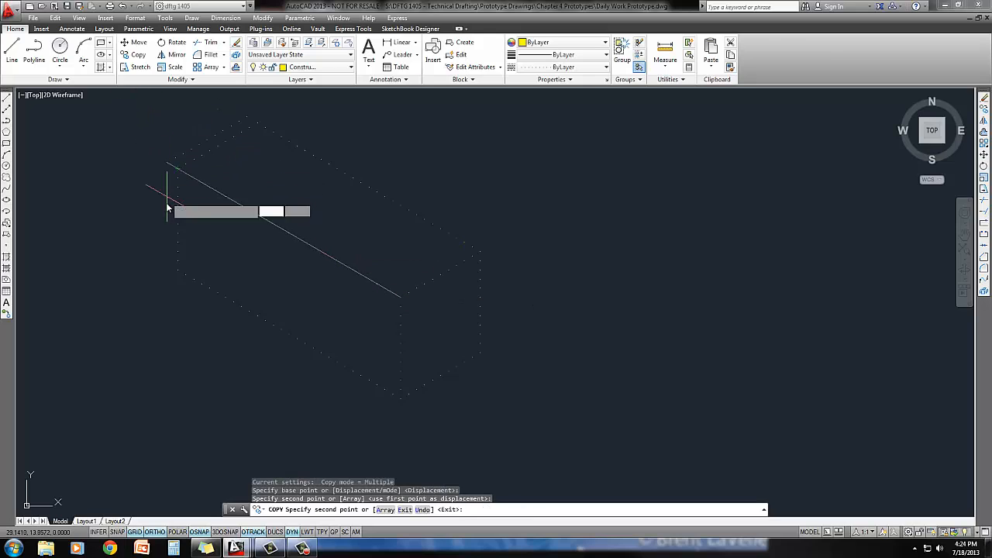
{"action": "key", "text": "Return"}
{"action": "key", "text": "Return"}
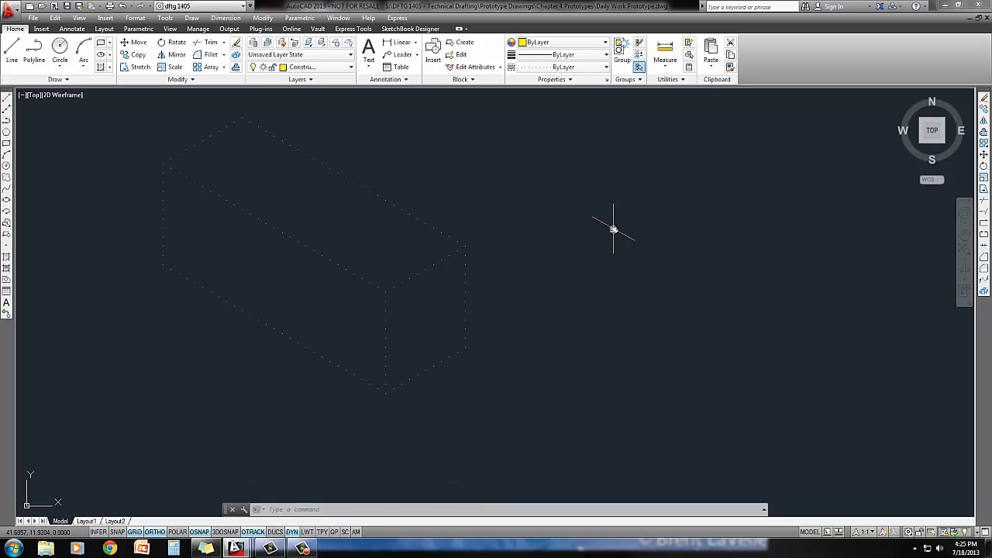
Make the Isometric layer current
{"action": "left_click", "coordinate": [306, 67]}
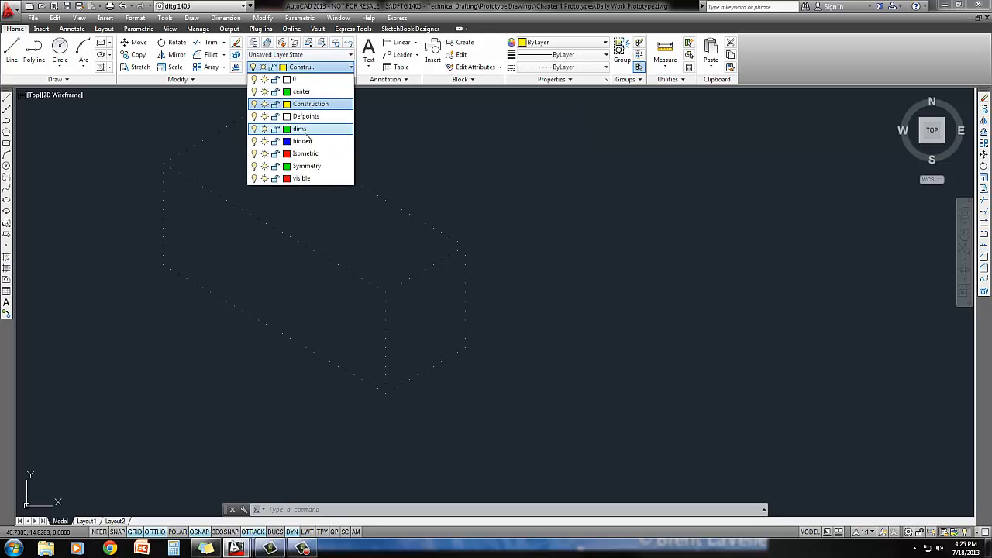
{"action": "left_click", "coordinate": [304, 153]}
{"action": "middle_click_drag", "start_coordinate": [399, 171], "coordinate": [457, 200]}
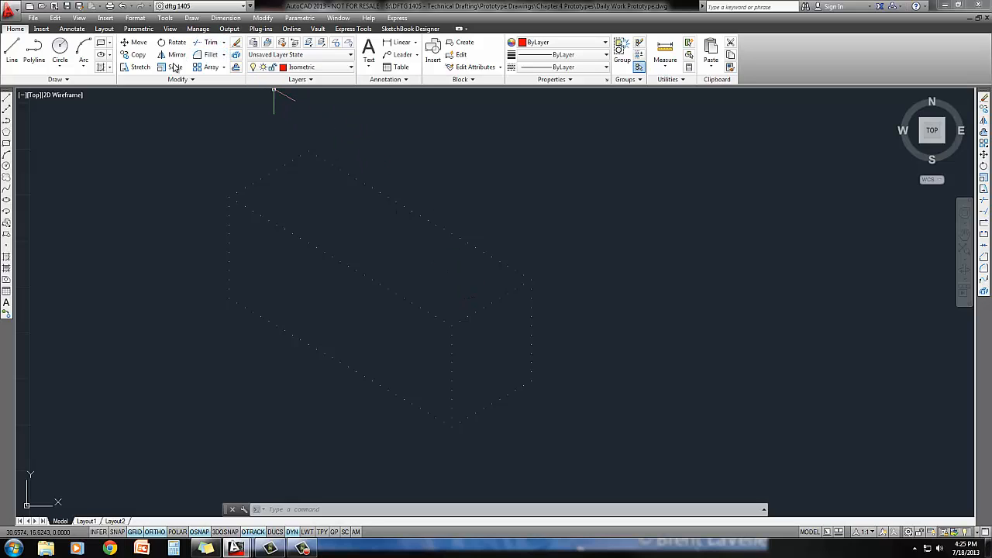
Draw a closed line outline on the box's top from the near corner, along the 2.5 front edge and 3.5 back at 150°
{"action": "left_click", "coordinate": [12, 51]}
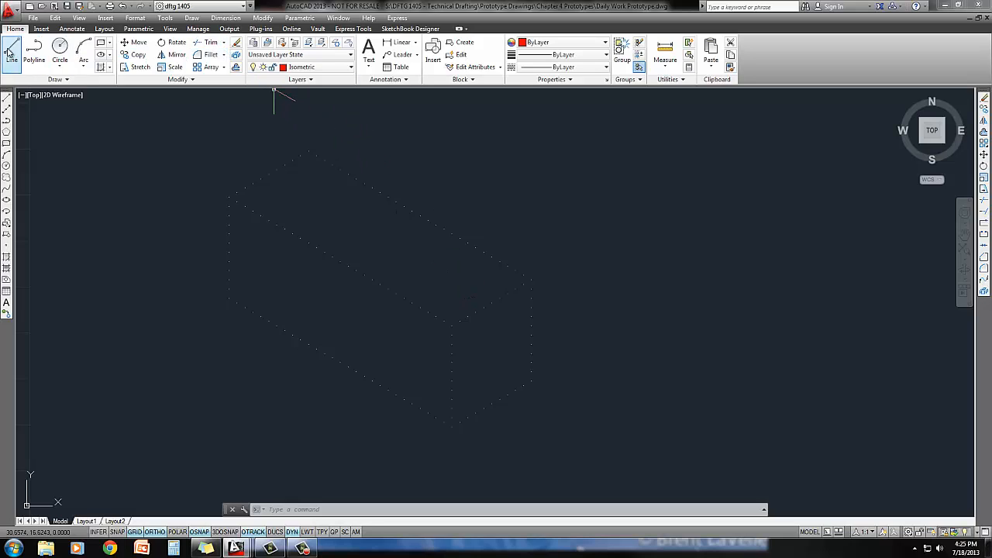
{"action": "left_click", "coordinate": [453, 331]}
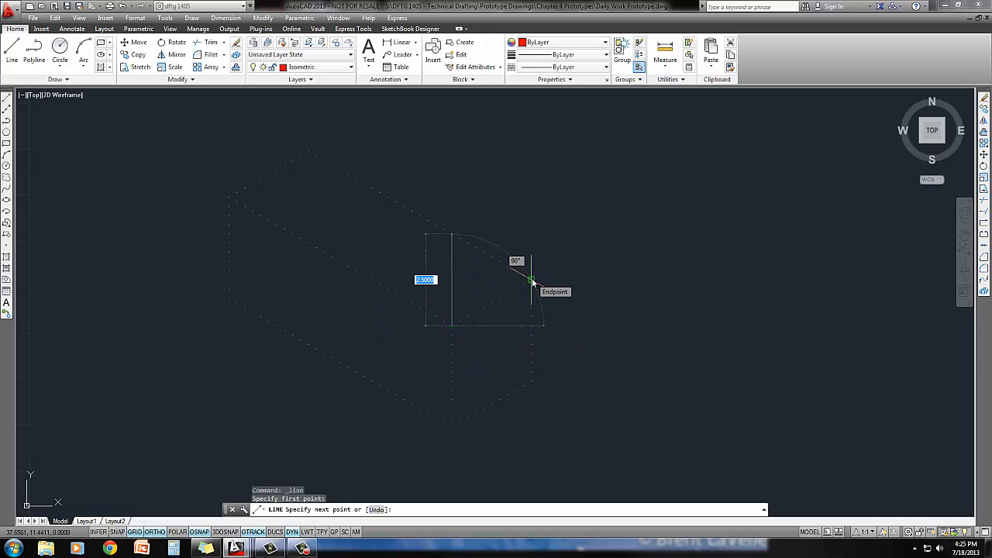
{"action": "left_click", "coordinate": [531, 280]}
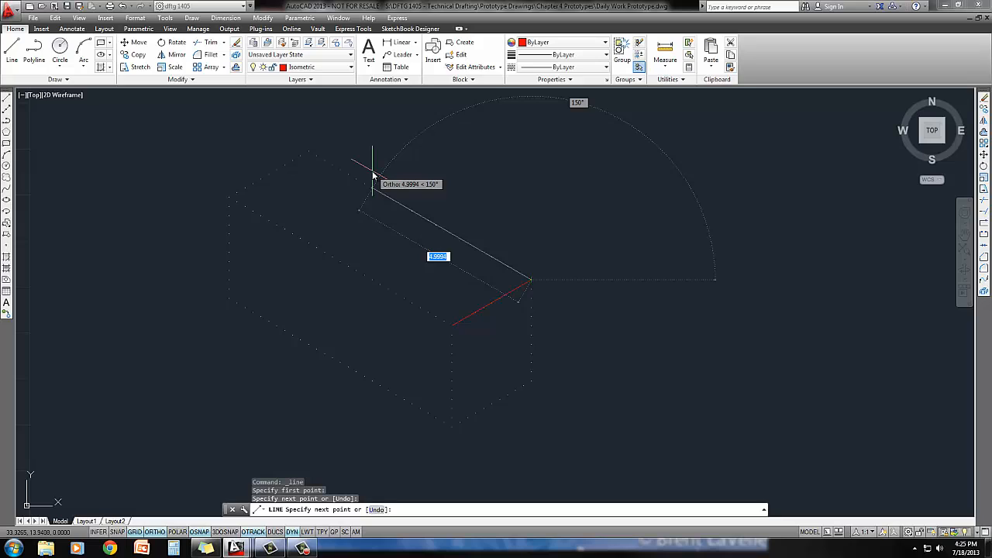
{"action": "type", "text": "3.5"}
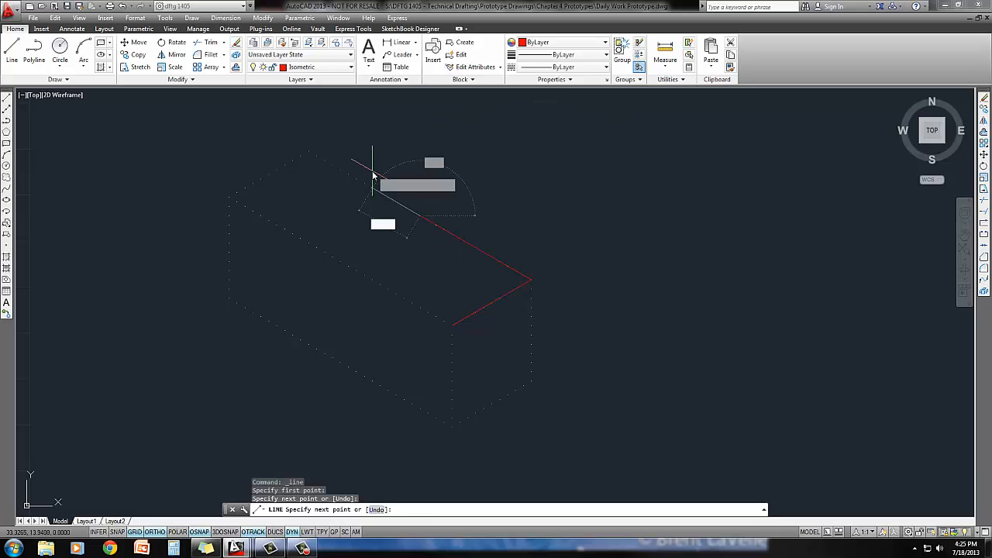
{"action": "key", "text": "Return"}
{"action": "key", "text": "F5"}
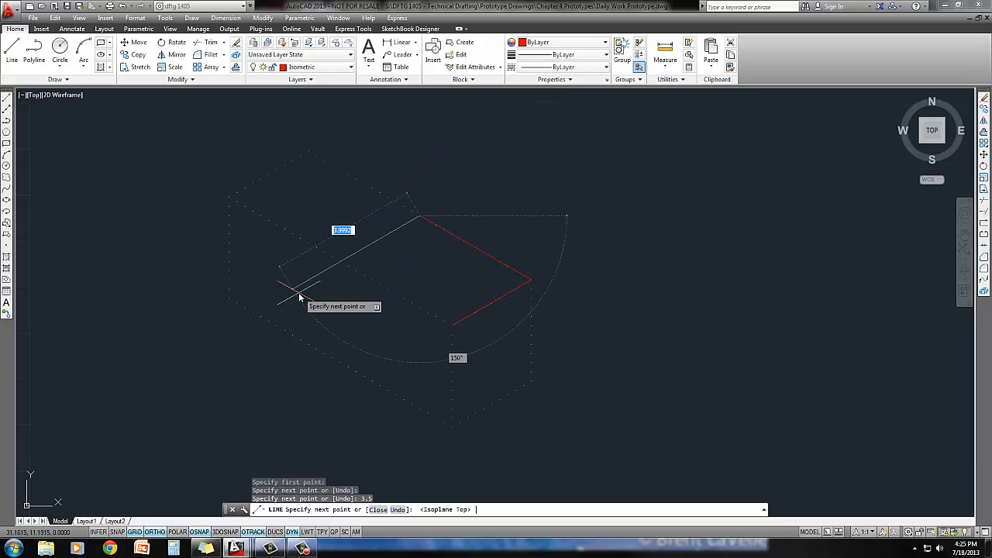
{"action": "type", "text": "2.5"}
{"action": "key", "text": "Return"}
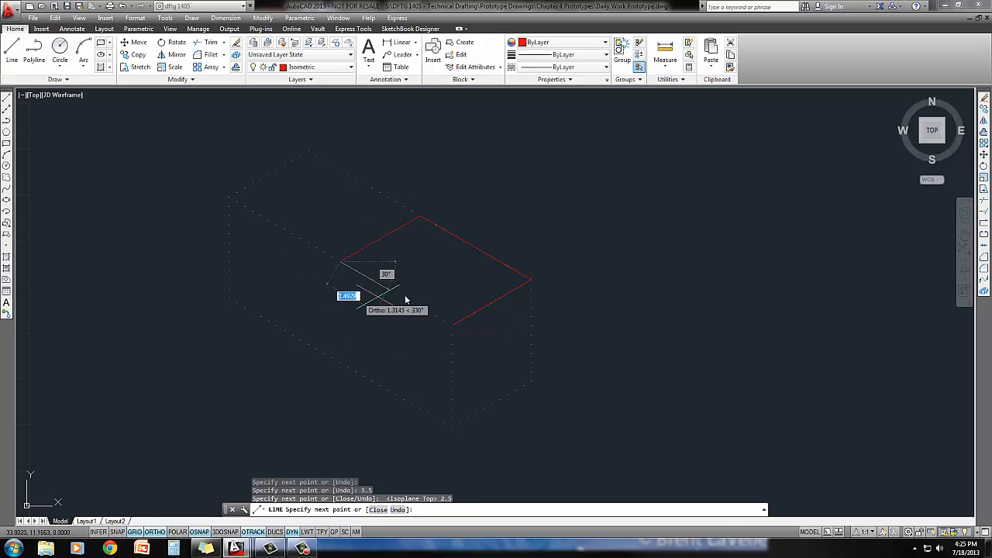
{"action": "type", "text": "c"}
{"action": "key", "text": "Return"}
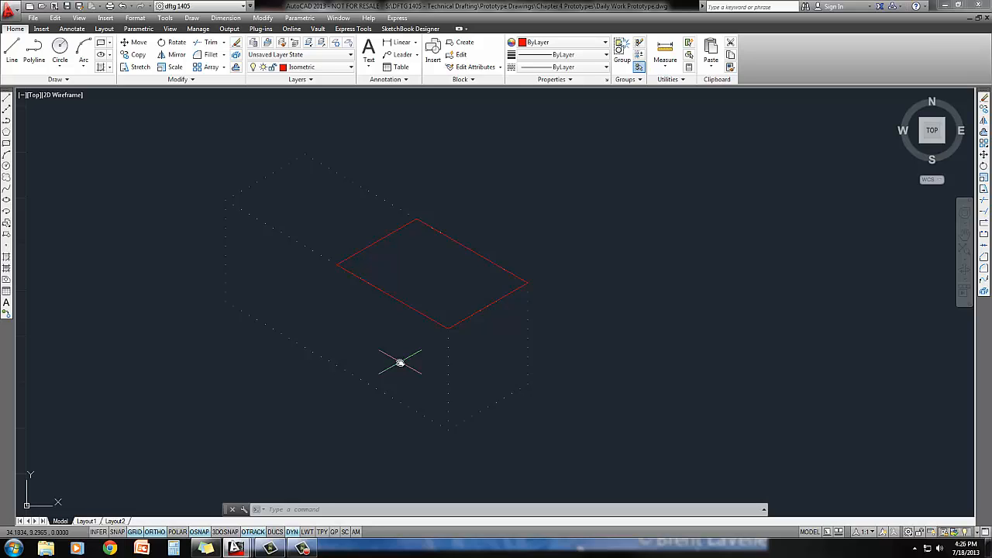
Copy the outline's rear long edge .5 inward at 210°
{"action": "left_click", "coordinate": [138, 56]}
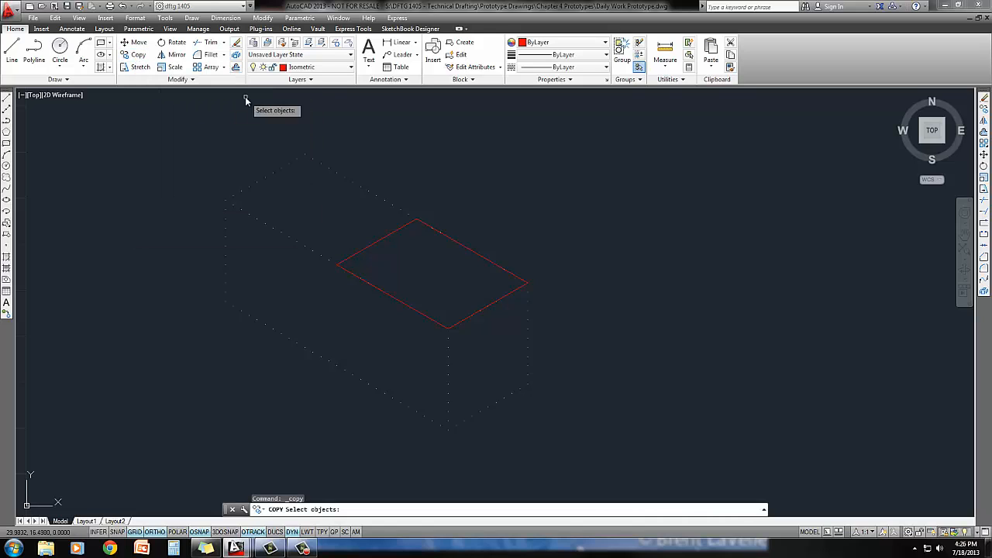
{"action": "left_click", "coordinate": [455, 242]}
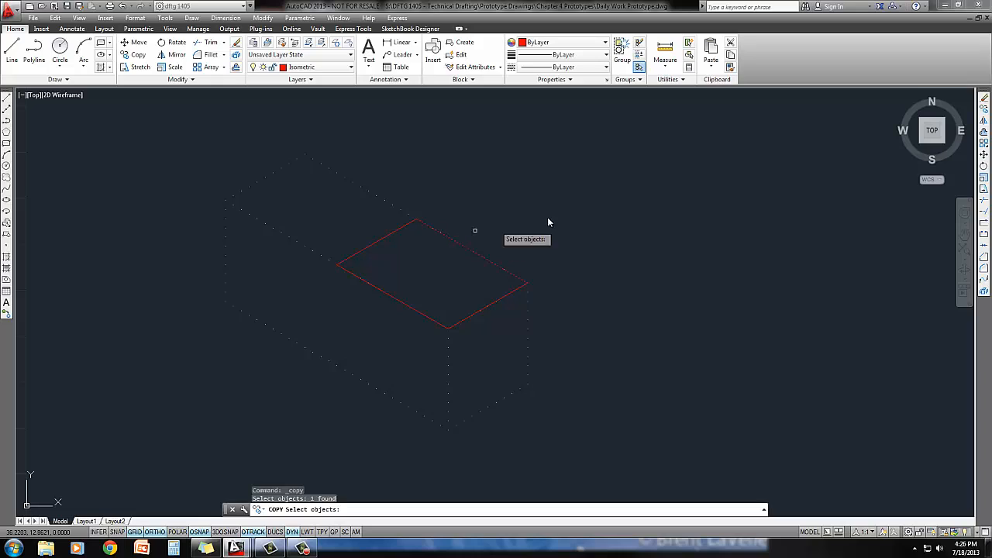
{"action": "key", "text": "Return"}
{"action": "left_click", "coordinate": [555, 186]}
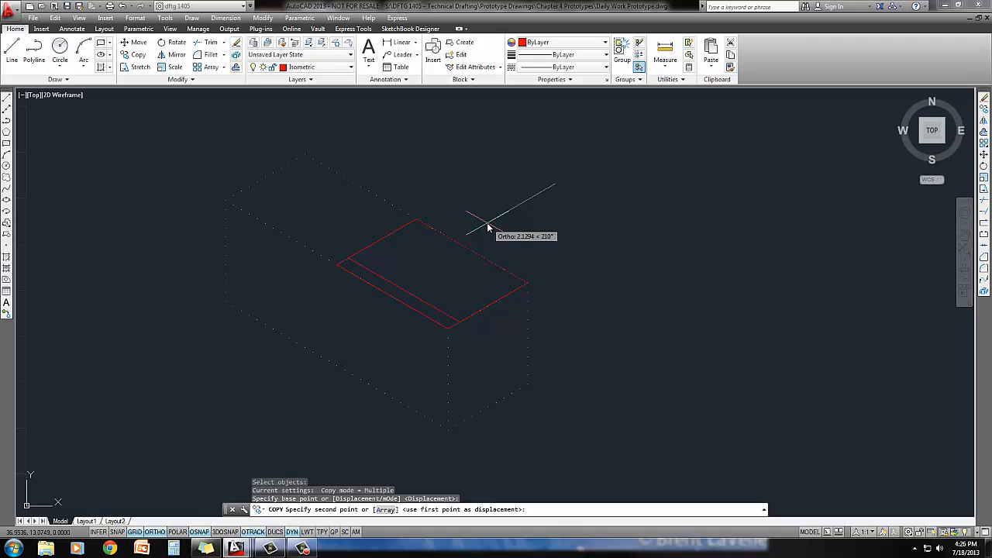
{"action": "type", "text": ".5"}
{"action": "key", "text": "Return"}
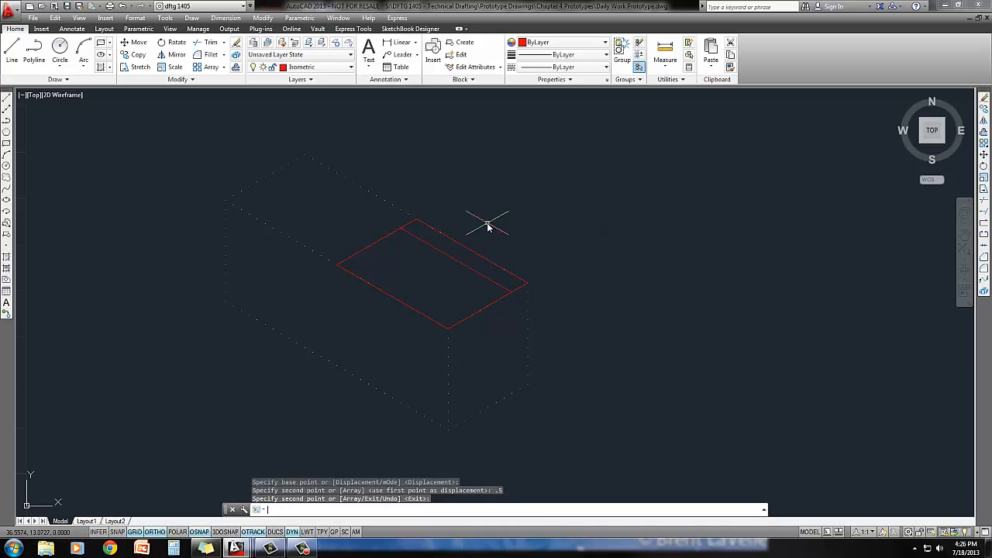
{"action": "key", "text": "Return"}
Copy the outline's front long edge .5 inward at 30°
{"action": "key", "text": "Return"}
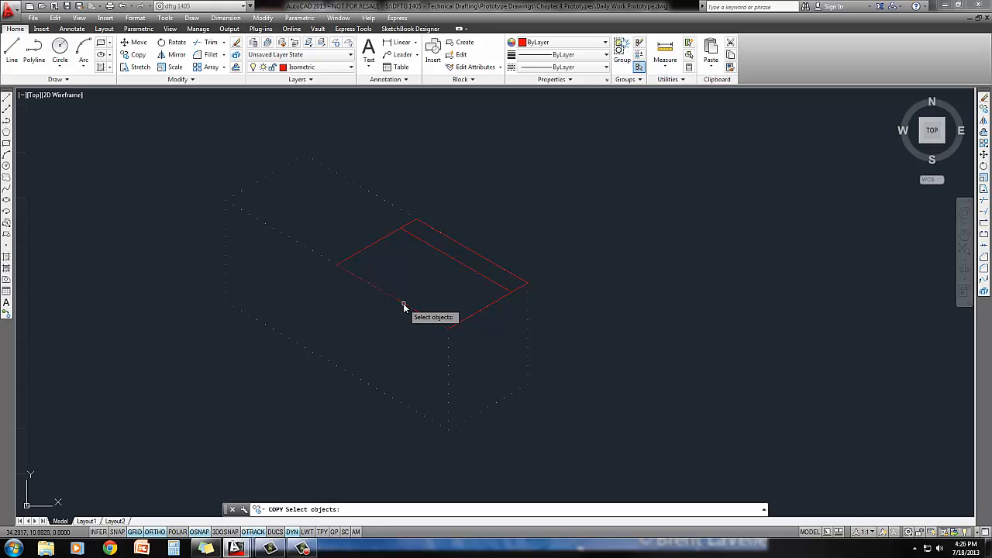
{"action": "left_click", "coordinate": [409, 291]}
{"action": "key", "text": "Return"}
{"action": "left_click", "coordinate": [415, 293]}
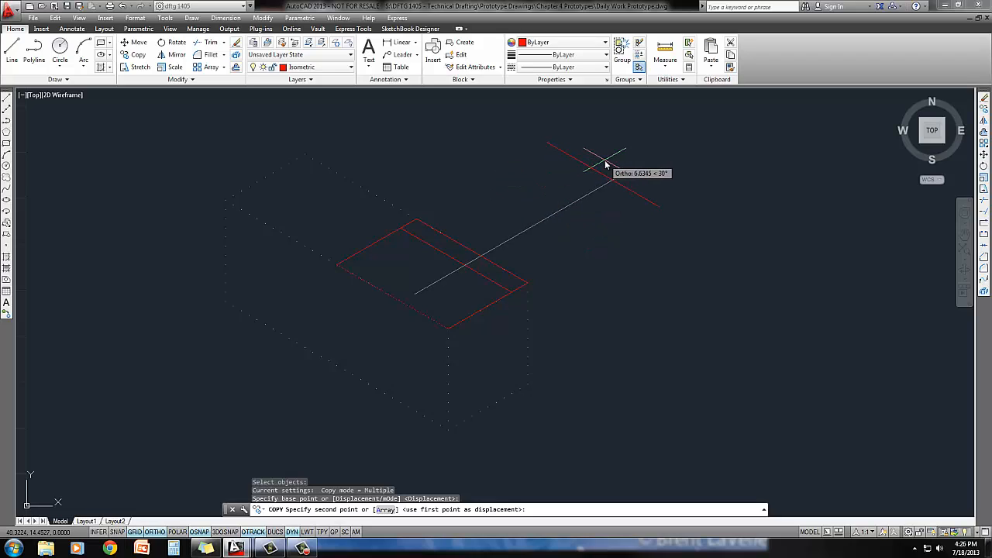
{"action": "type", "text": ".5"}
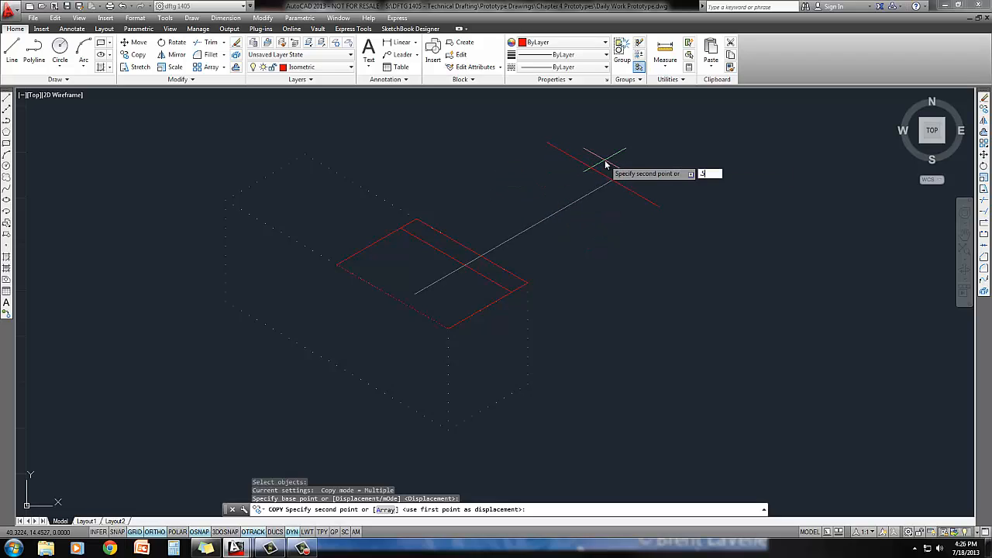
{"action": "key", "text": "Return"}
{"action": "key", "text": "Return"}
Copy the outline's short edge at the box's right face .5 inward at 150°
{"action": "key", "text": "Return"}
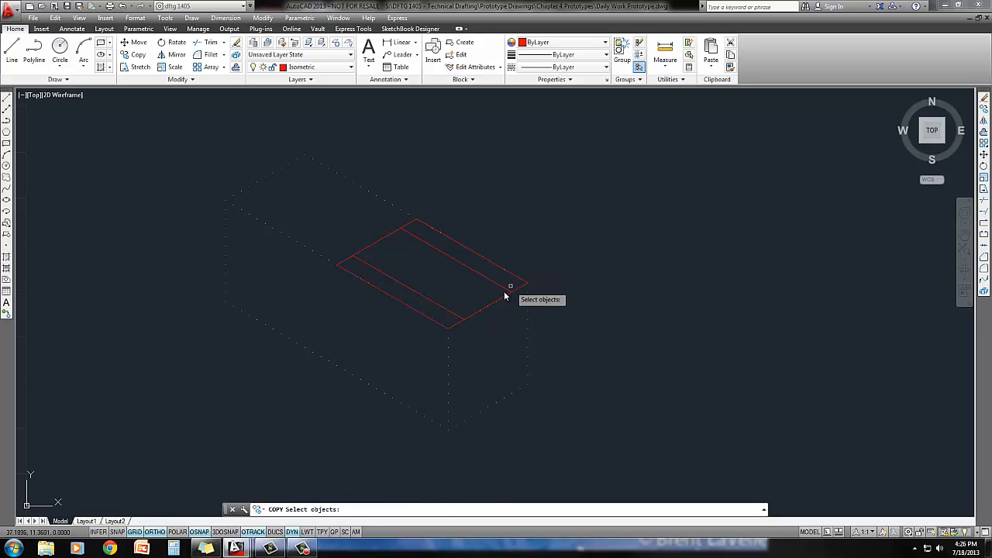
{"action": "left_click", "coordinate": [504, 300]}
{"action": "key", "text": "Return"}
{"action": "left_click", "coordinate": [549, 245]}
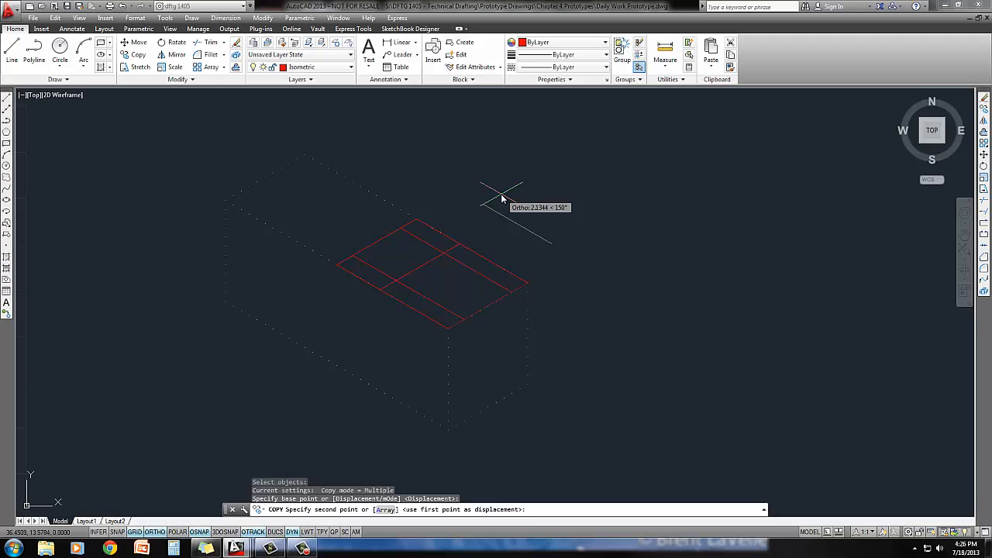
{"action": "type", "text": ".5"}
{"action": "key", "text": "Return"}
{"action": "key", "text": "Return"}
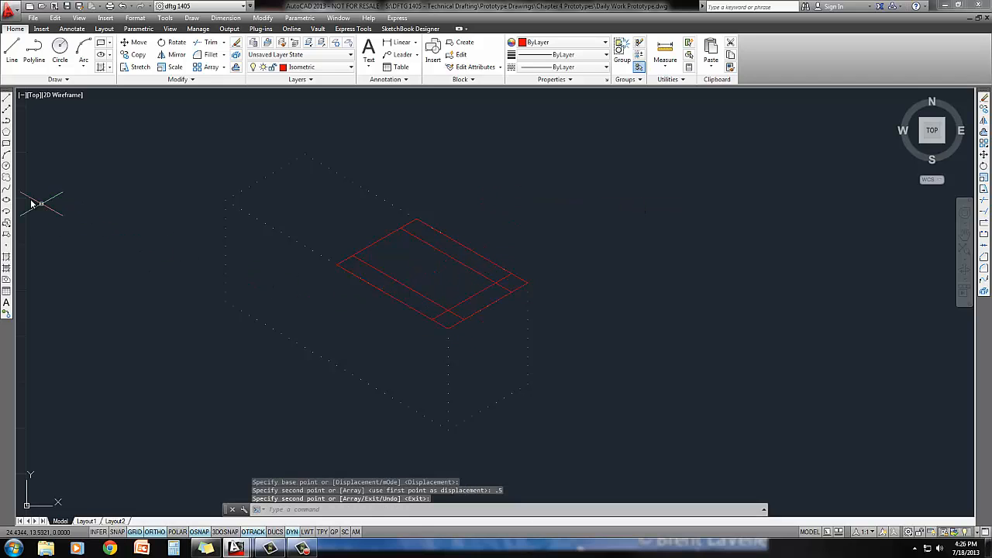
Draw an isocircle centered on the rear intersection of the offset lines, with its radius reaching the outline's rear long edge
{"action": "left_click", "coordinate": [6, 201]}
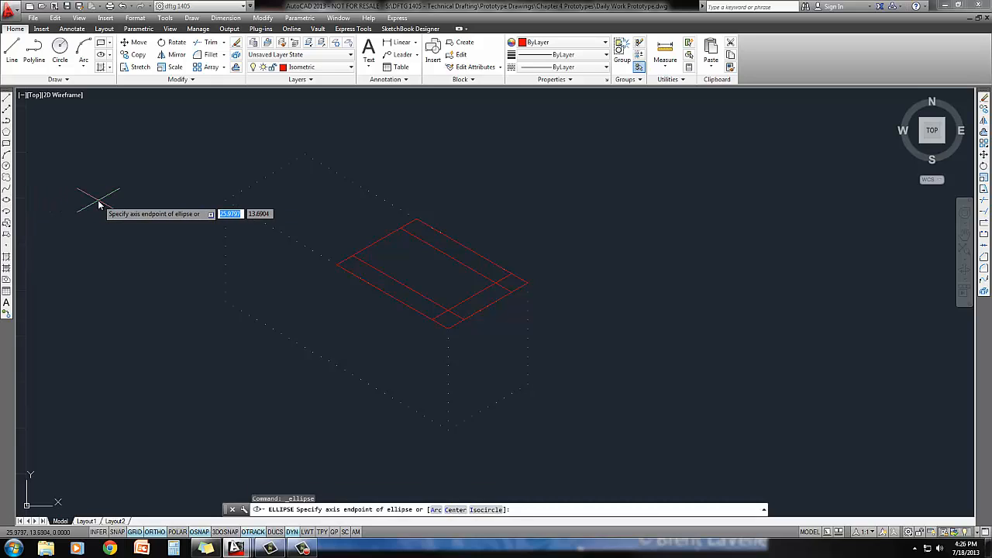
{"action": "type", "text": "i"}
{"action": "key", "text": "Return"}
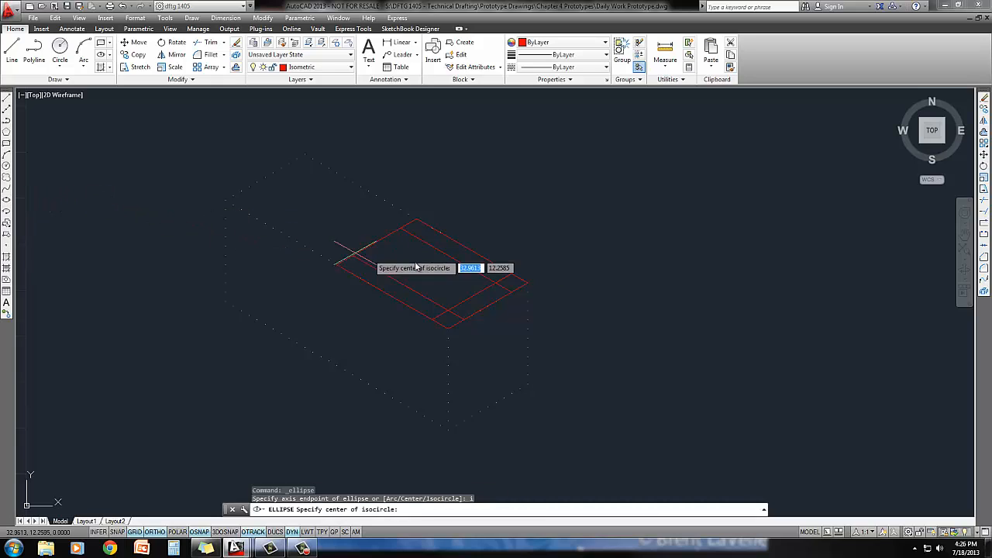
{"action": "left_click", "coordinate": [494, 286]}
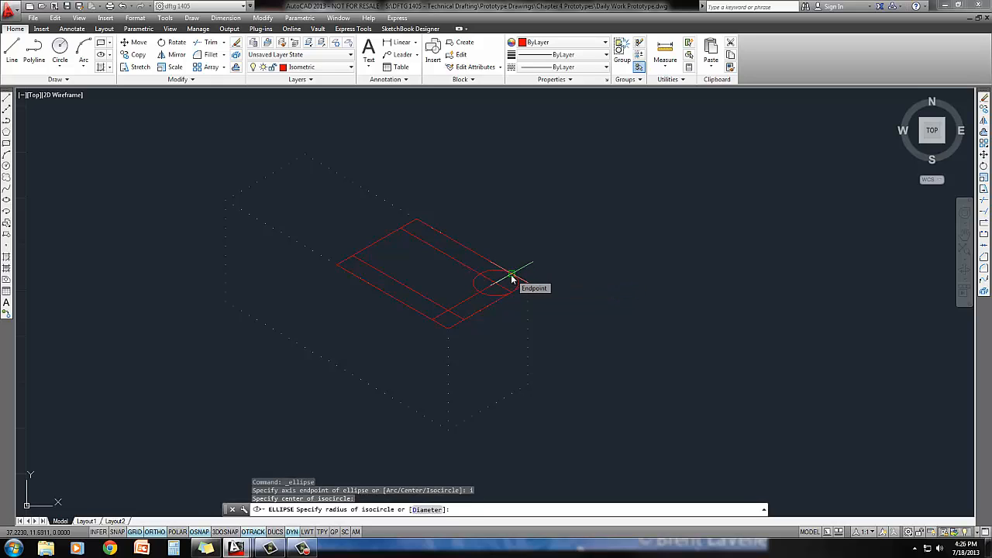
{"action": "left_click", "coordinate": [512, 278]}
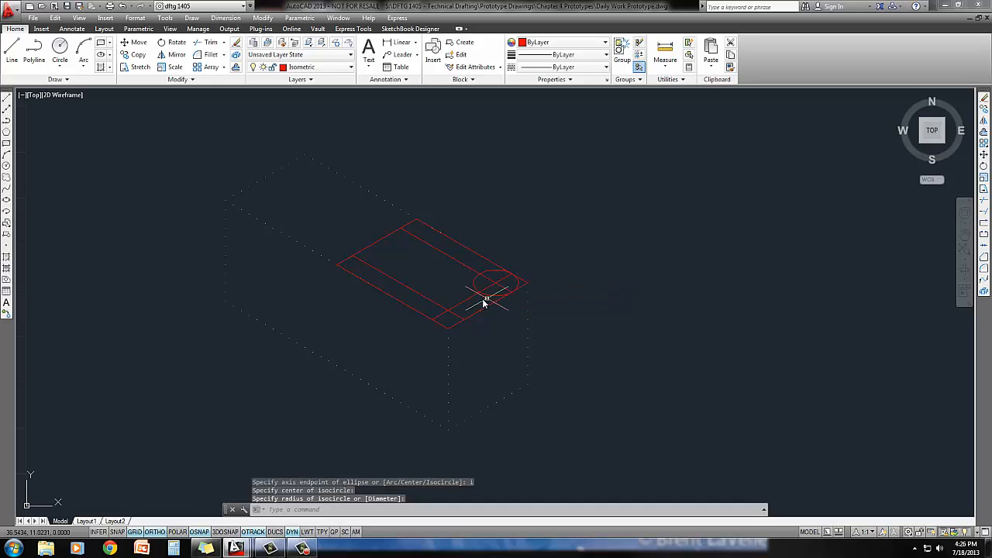
Draw a second isocircle of radius 0.5 centered on the front intersection of the offset lines
{"action": "left_click", "coordinate": [7, 200]}
{"action": "type", "text": "i"}
{"action": "key", "text": "Return"}
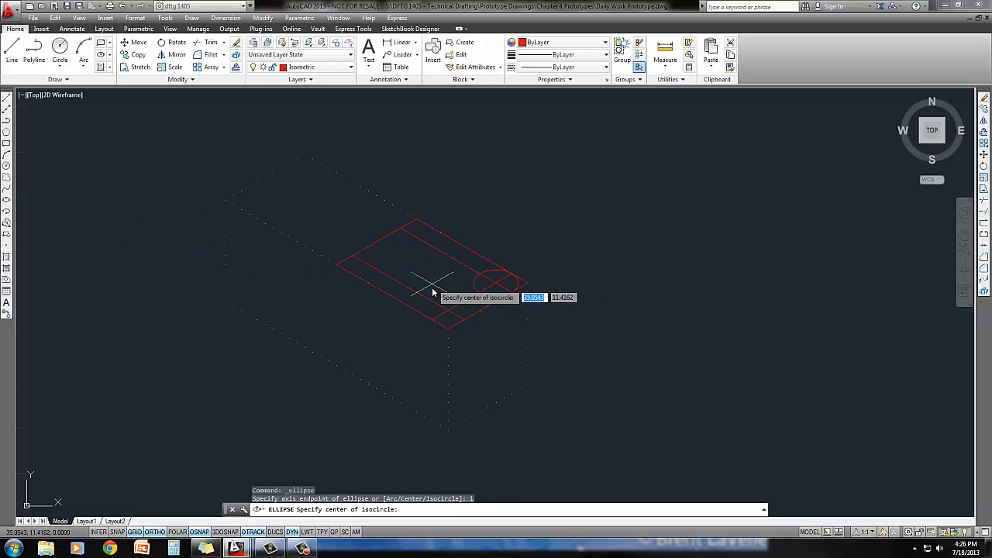
{"action": "left_click", "coordinate": [446, 310]}
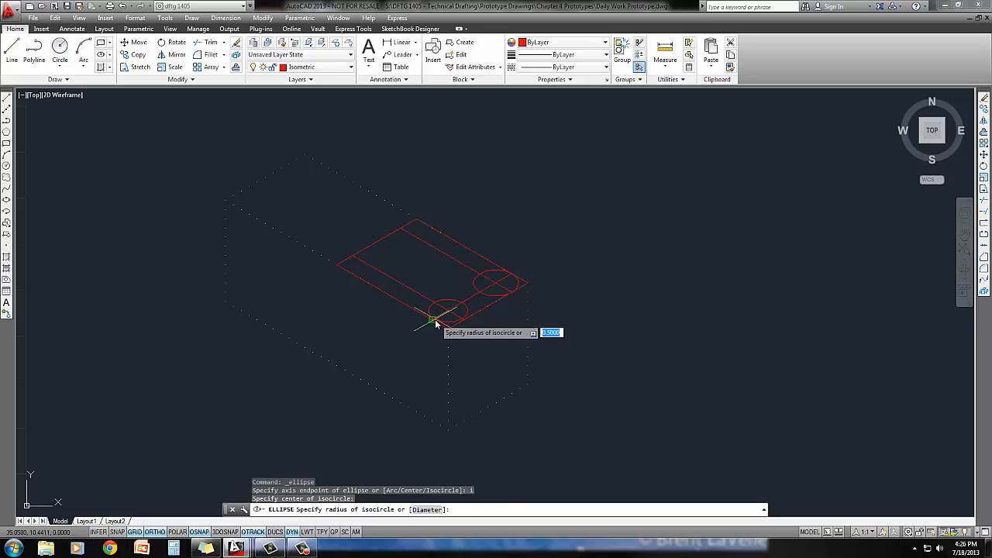
{"action": "left_click", "coordinate": [435, 325]}
{"action": "middle_click_drag", "start_coordinate": [385, 336], "coordinate": [365, 334]}
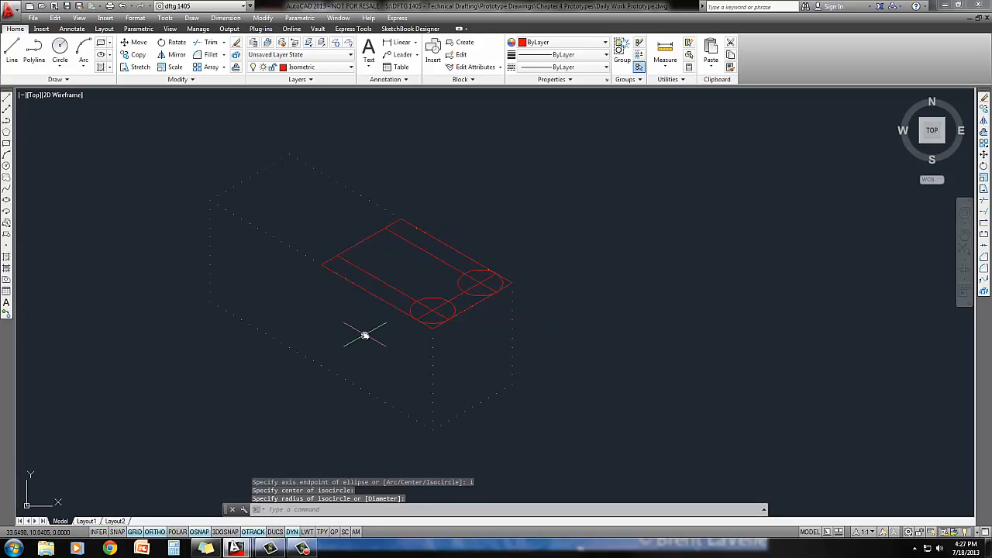
Delete the three offset guide lines inside the top outline
{"action": "left_click", "coordinate": [483, 289]}
{"action": "left_click", "coordinate": [476, 282]}
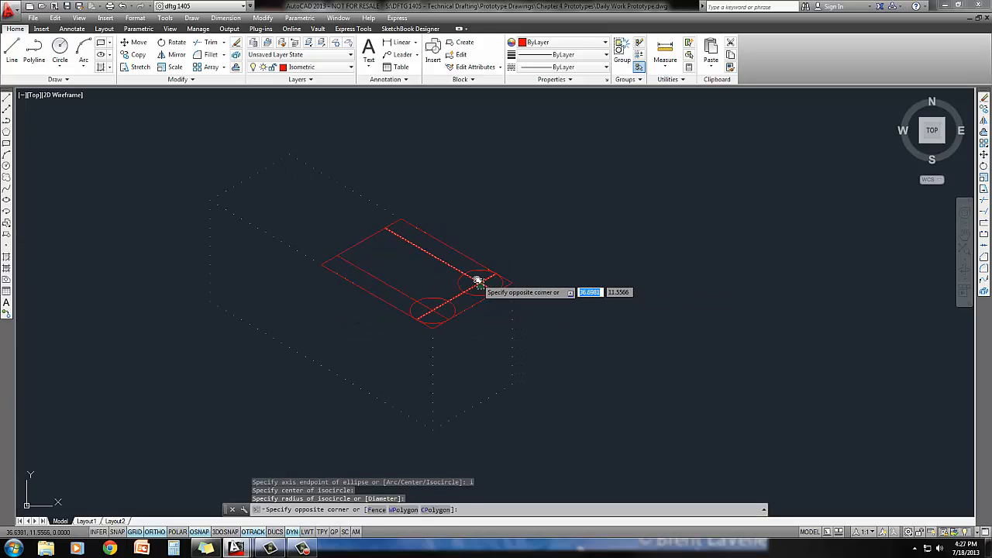
{"action": "left_click", "coordinate": [442, 316]}
{"action": "key", "text": "Delete"}
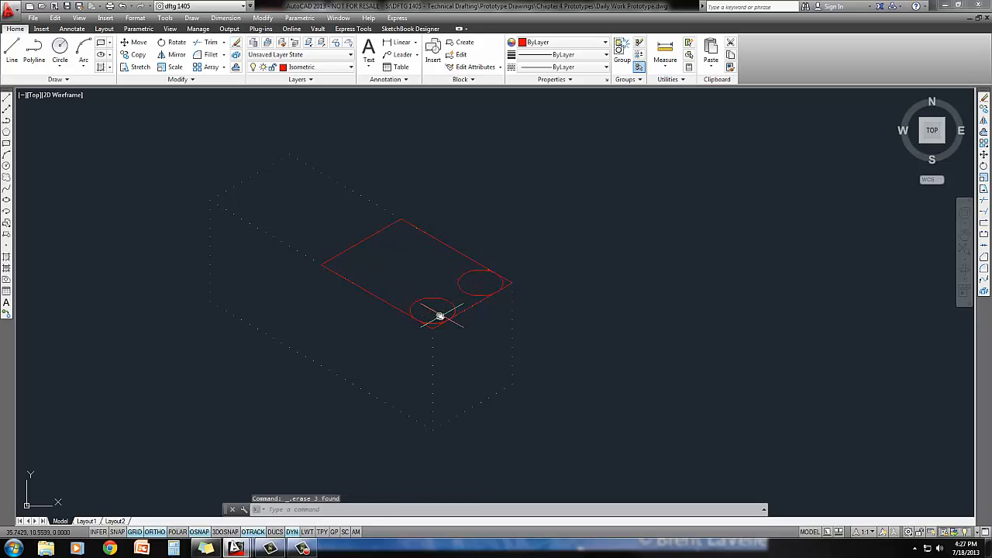
{"action": "middle_click_drag", "start_coordinate": [402, 314], "coordinate": [385, 310]}
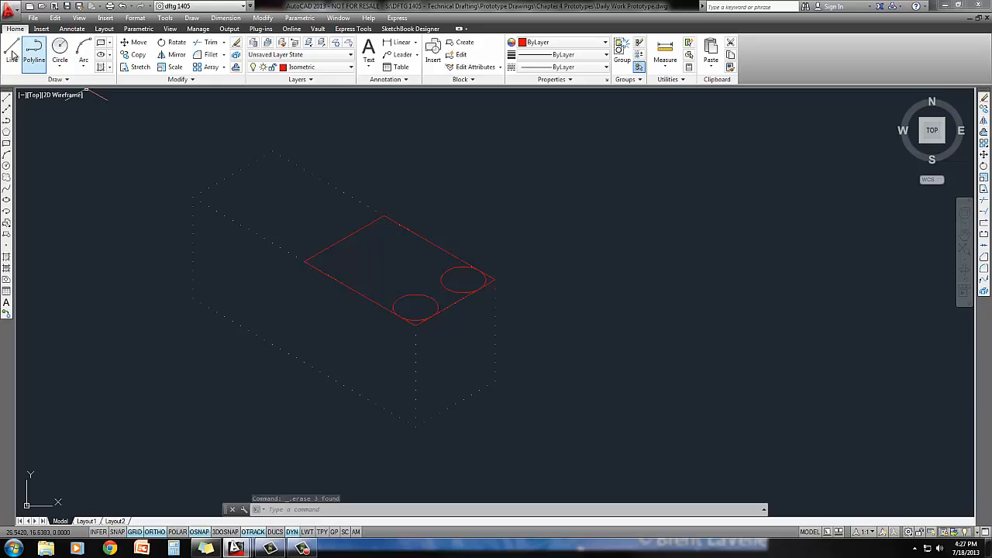
Trim the two isocircles to corner arcs and remove the outline's sharp corners beyond them to round the top face
{"action": "left_click", "coordinate": [206, 41]}
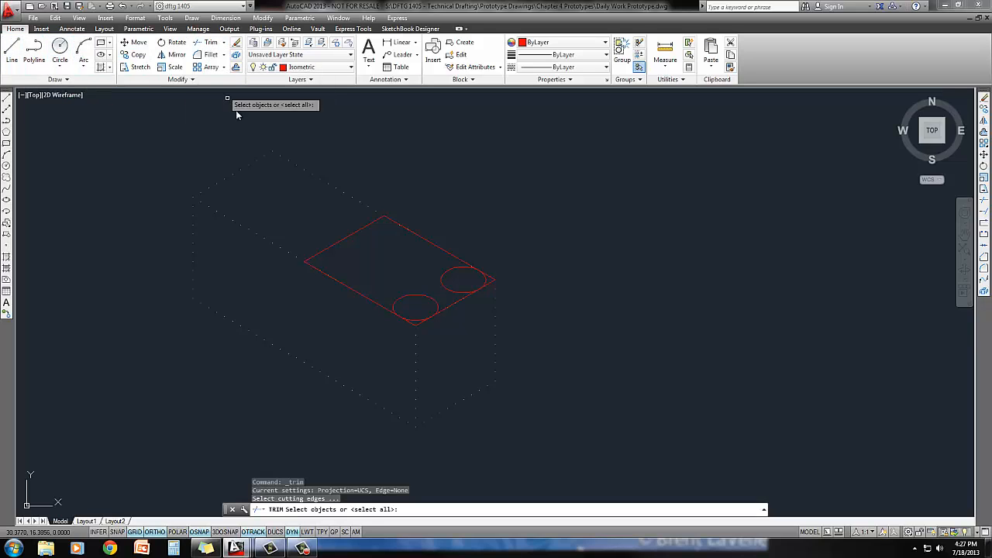
{"action": "key", "text": "Return"}
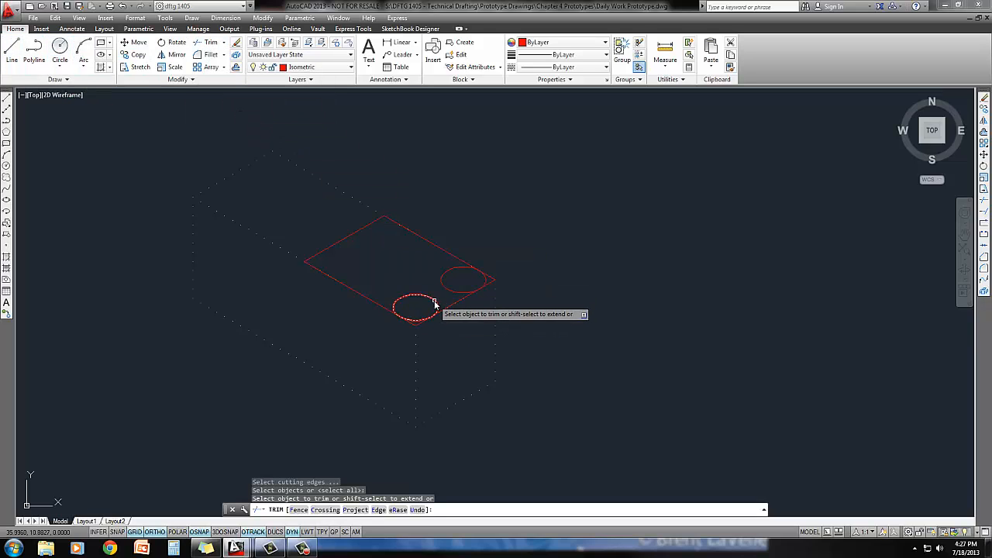
{"action": "left_click", "coordinate": [434, 300]}
{"action": "left_click", "coordinate": [444, 286]}
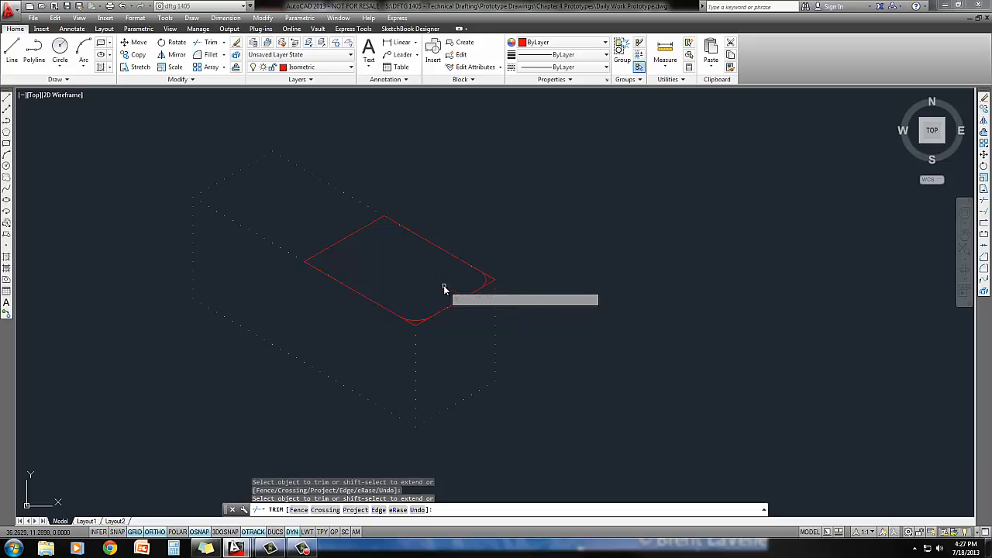
{"action": "left_click", "coordinate": [487, 280]}
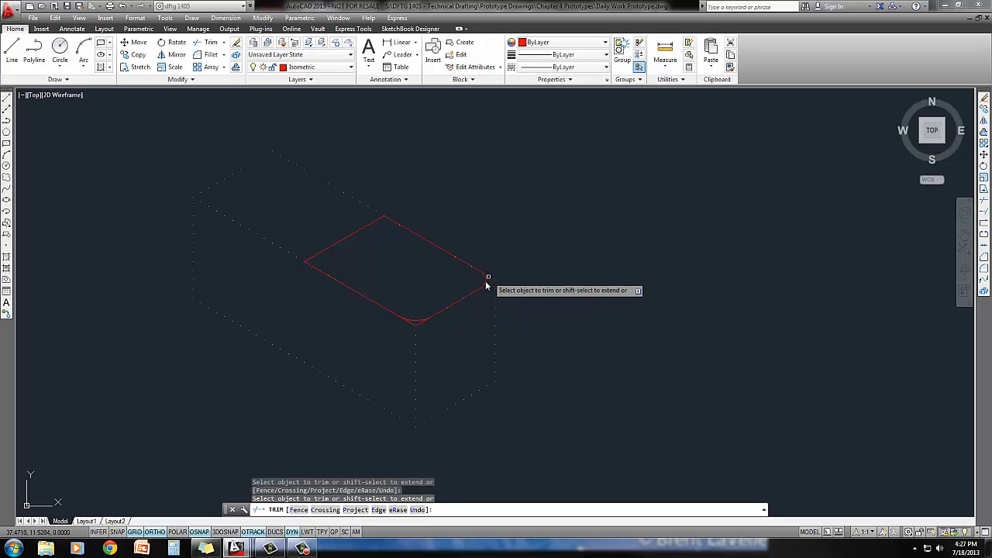
{"action": "left_click", "coordinate": [419, 324]}
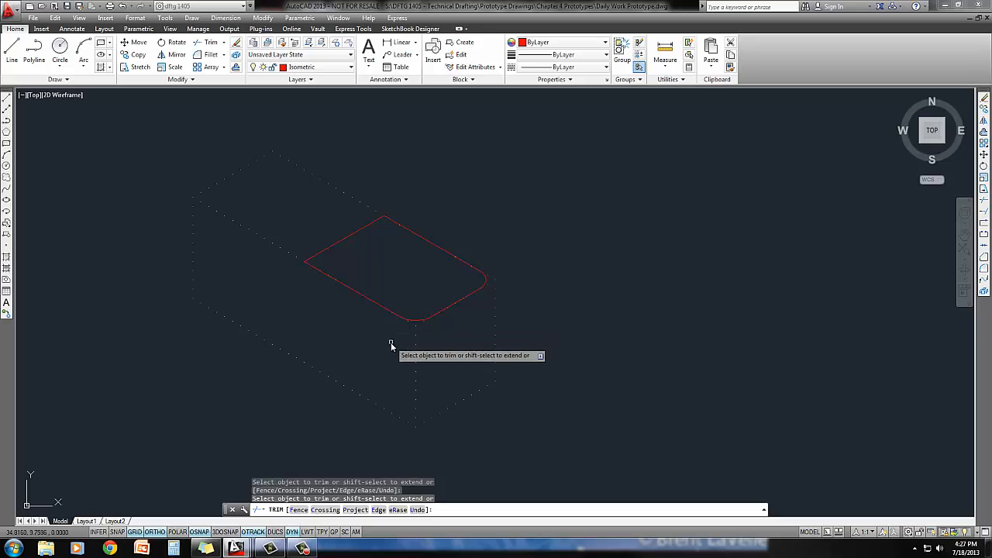
{"action": "key", "text": "Return"}
Draw a 1.50 line at 150° inward from the midpoint of the top face's short edge between the rounded corners
{"action": "mouse_move", "coordinate": [385, 341]}
{"action": "middle_mouse_down"}
{"action": "mouse_move", "coordinate": [410, 344]}
{"action": "mouse_move", "coordinate": [369, 327]}
{"action": "middle_mouse_up"}
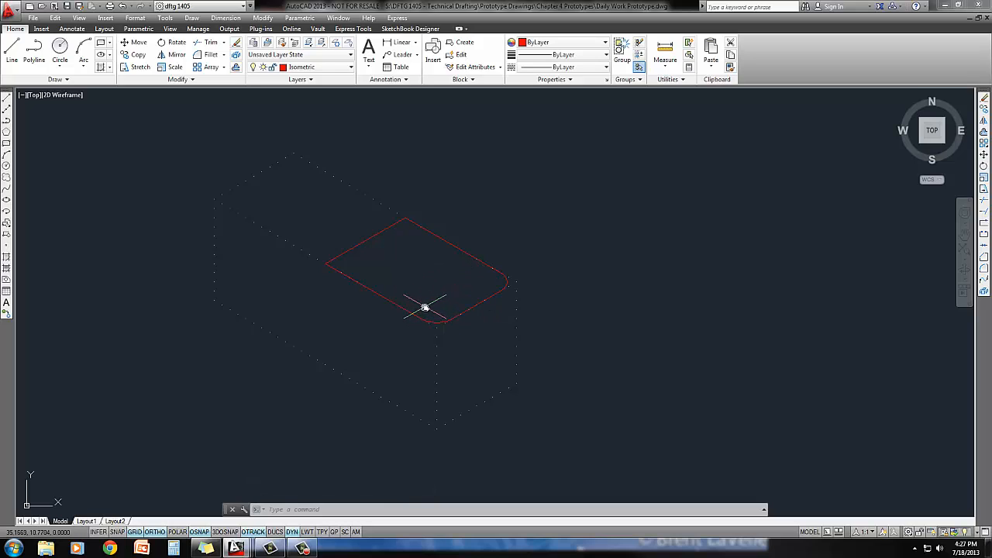
{"action": "type", "text": "l"}
{"action": "key", "text": "Return"}
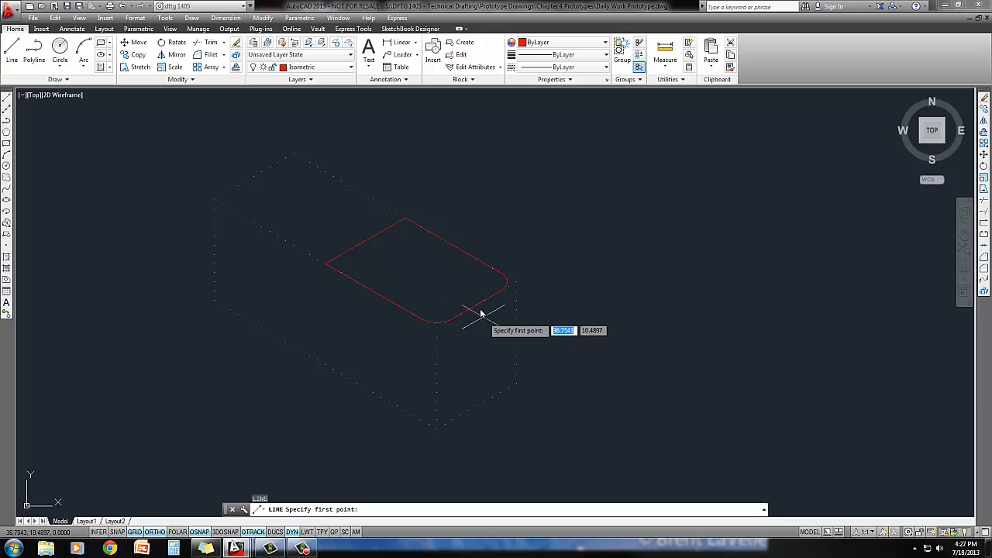
{"action": "left_click", "coordinate": [475, 302]}
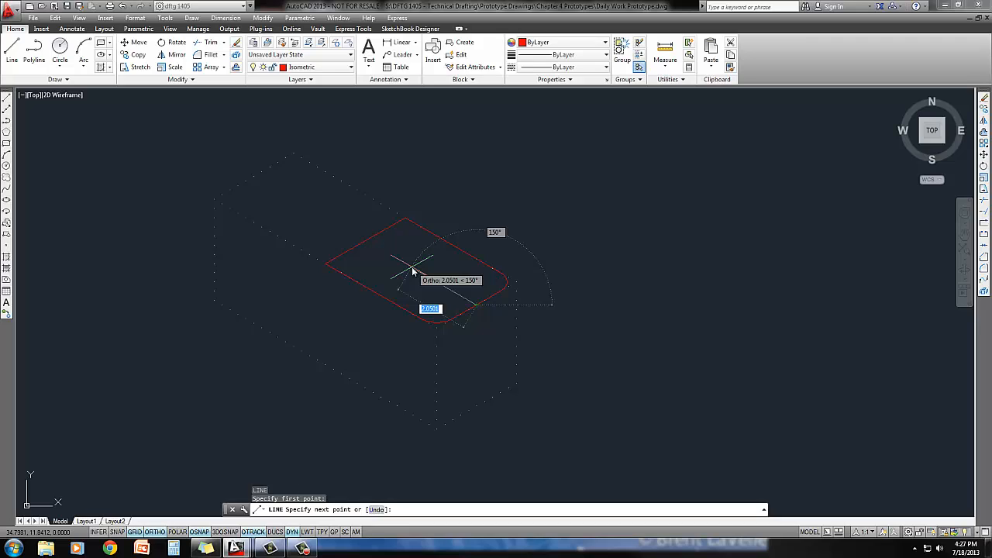
{"action": "key", "text": "BackSpace"}
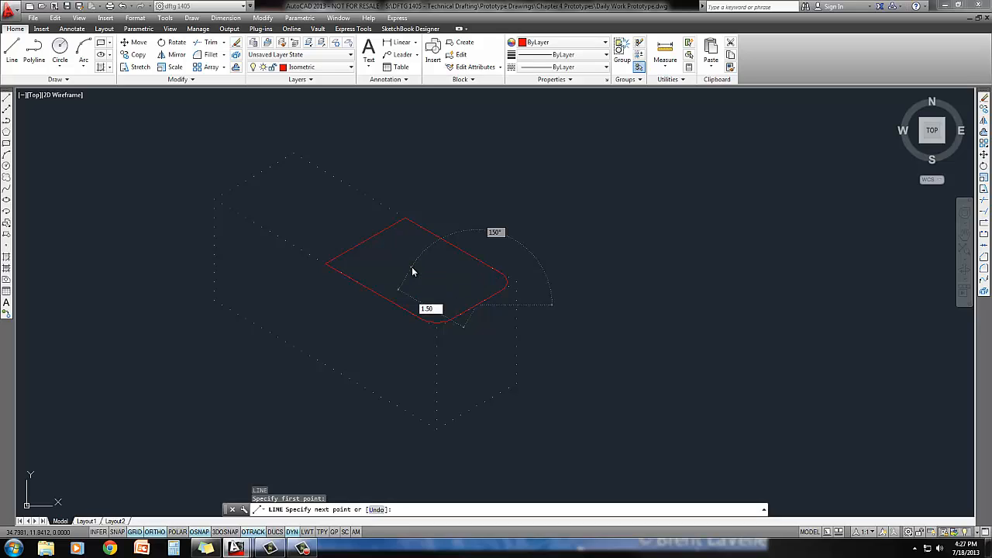
{"action": "key", "text": "Return"}
{"action": "key", "text": "Return"}
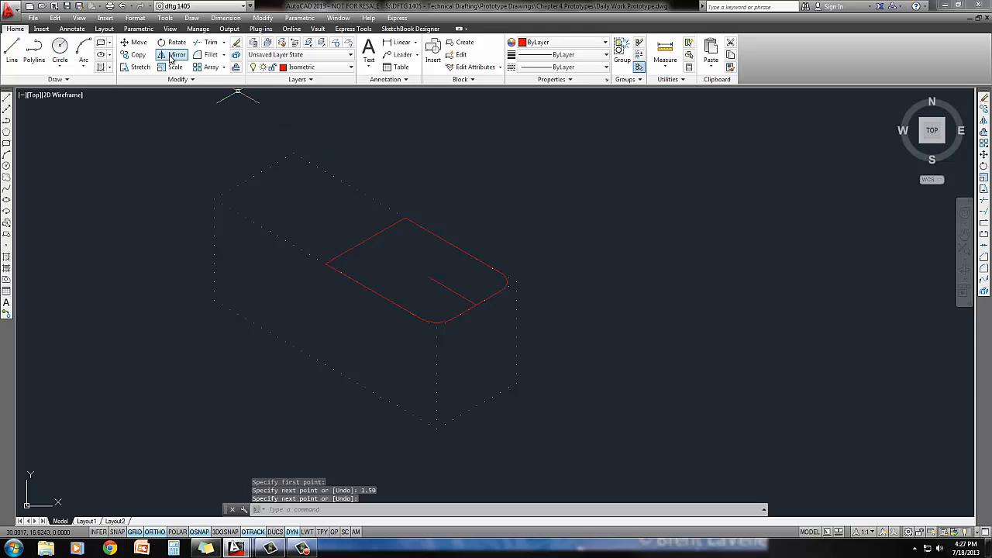
Copy the slot centerline .5 to each side, at 30° and at 210°
{"action": "left_click", "coordinate": [138, 54]}
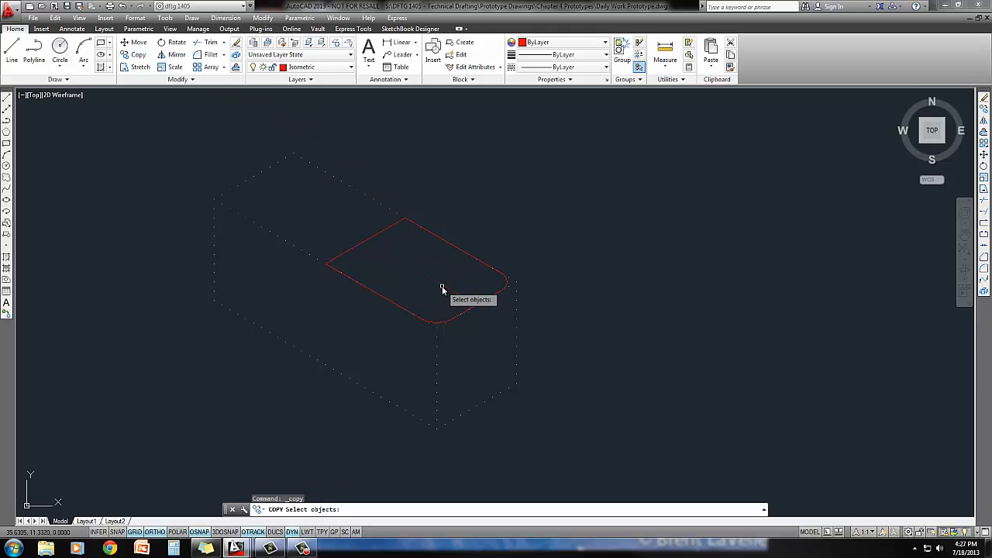
{"action": "left_click", "coordinate": [442, 286]}
{"action": "key", "text": "Return"}
{"action": "left_click", "coordinate": [424, 293]}
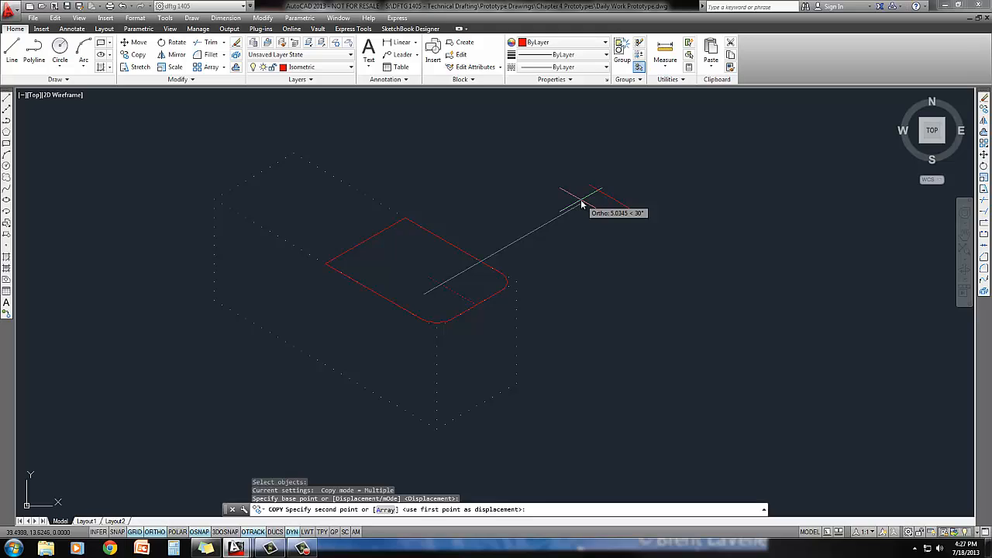
{"action": "type", "text": ".5"}
{"action": "key", "text": "Return"}
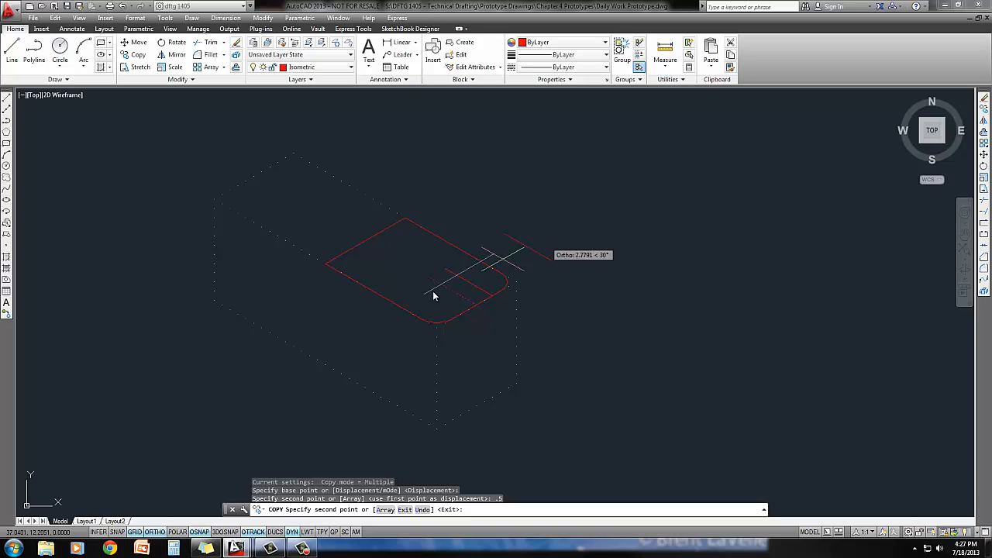
{"action": "type", "text": ".5"}
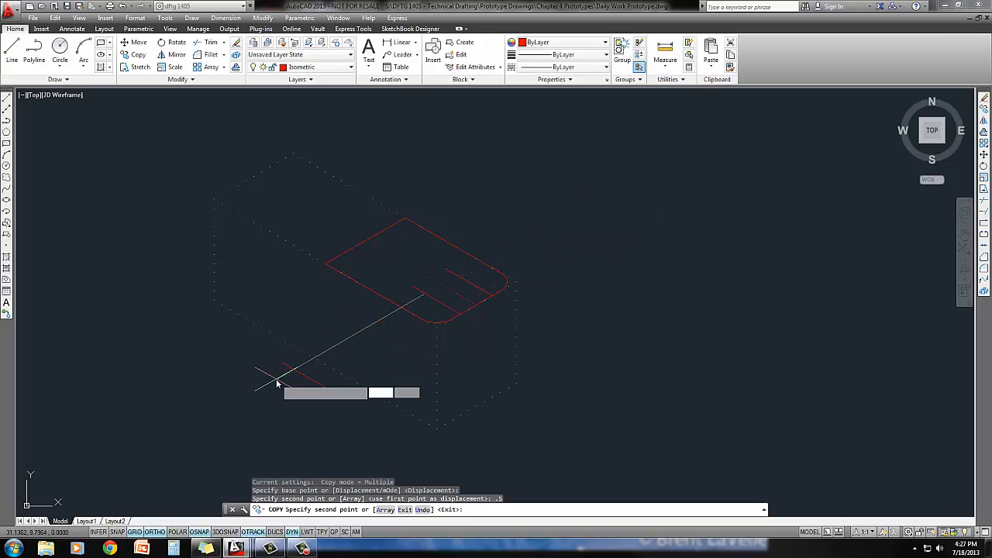
{"action": "key", "text": "Return"}
{"action": "key", "text": "Return"}
Close the slot's inner end with a line between the two copied lines and delete the centerline
{"action": "type", "text": "l"}
{"action": "key", "text": "Return"}
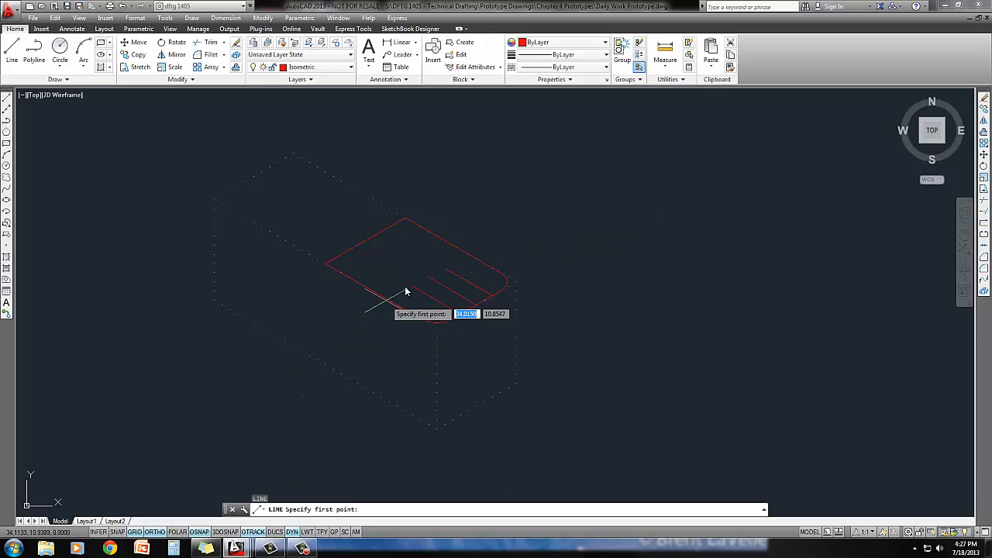
{"action": "left_click", "coordinate": [413, 285]}
{"action": "left_click", "coordinate": [444, 271]}
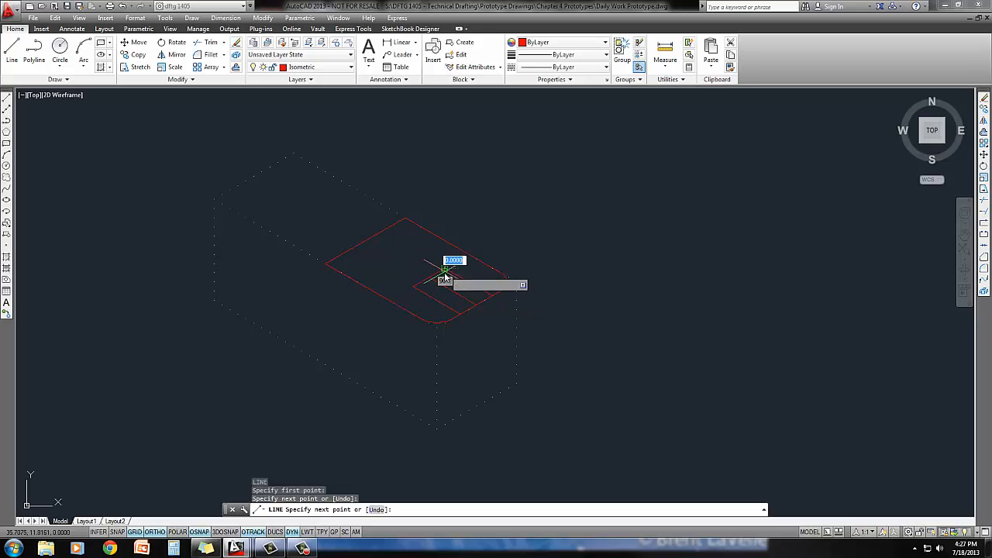
{"action": "key", "text": "Return"}
{"action": "left_click", "coordinate": [441, 281]}
{"action": "key", "text": "Delete"}
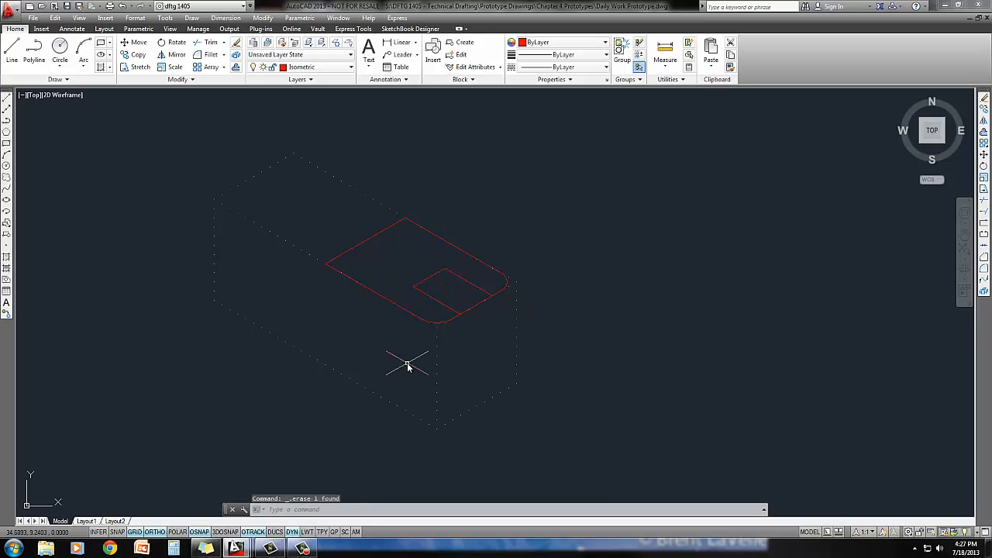
Trim the outline's short edge between the two slot sides to open the slot
{"action": "middle_click_drag", "start_coordinate": [405, 361], "coordinate": [392, 351]}
{"action": "type", "text": "tr"}
{"action": "key", "text": "Return"}
{"action": "key", "text": "Return"}
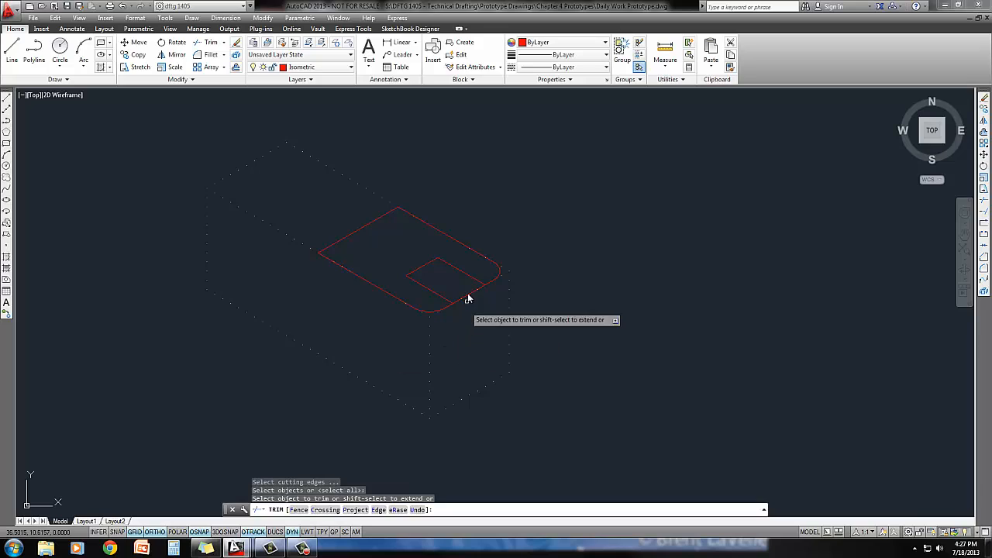
{"action": "left_click", "coordinate": [468, 293]}
{"action": "middle_click_drag", "start_coordinate": [443, 327], "coordinate": [437, 327]}
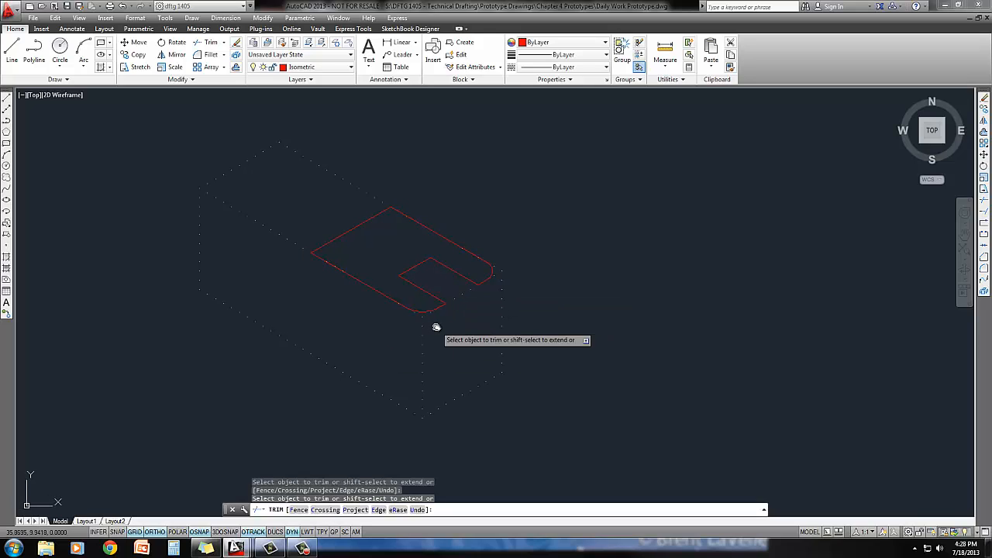
{"action": "key", "text": "Escape"}
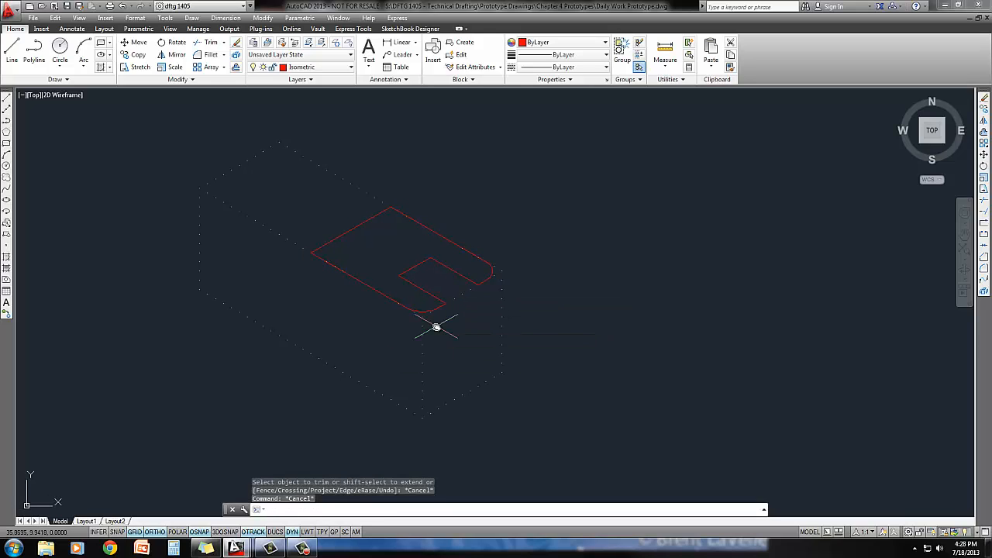
Copy the whole top outline with its slot 1 unit straight down, using the right isoplane
{"action": "middle_click_drag", "start_coordinate": [421, 313], "coordinate": [409, 301]}
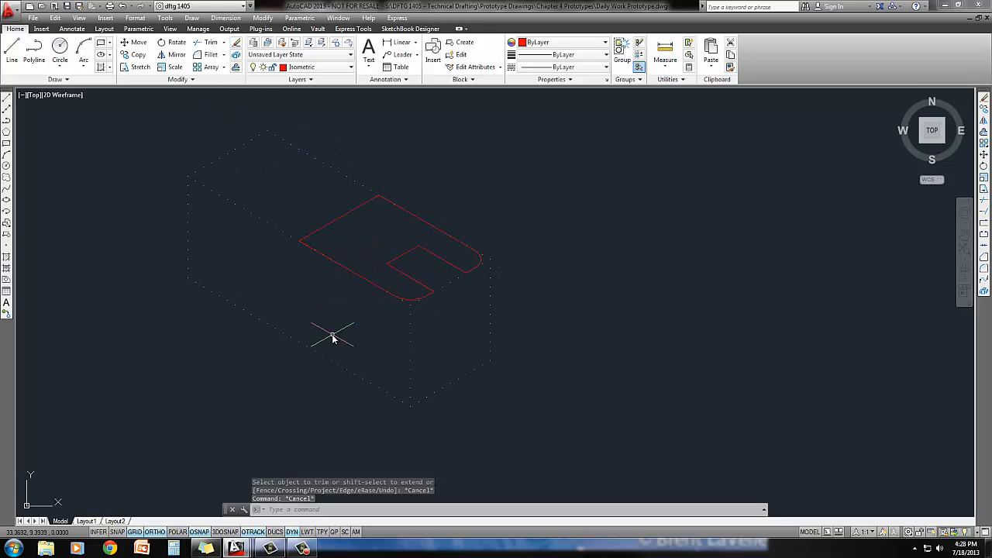
{"action": "left_click", "coordinate": [134, 54]}
{"action": "left_click", "coordinate": [273, 164]}
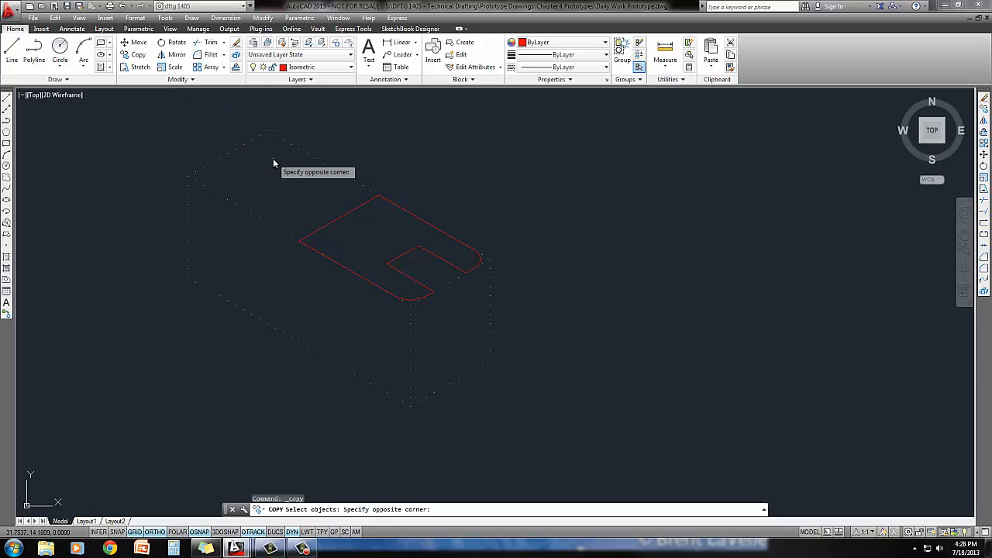
{"action": "left_click", "coordinate": [484, 327]}
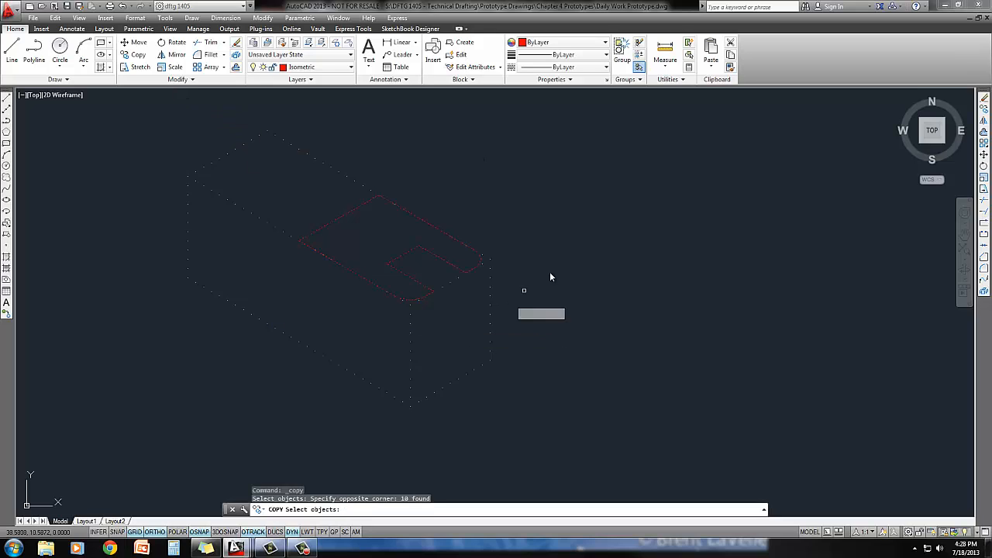
{"action": "key", "text": "Return"}
{"action": "left_click", "coordinate": [440, 184]}
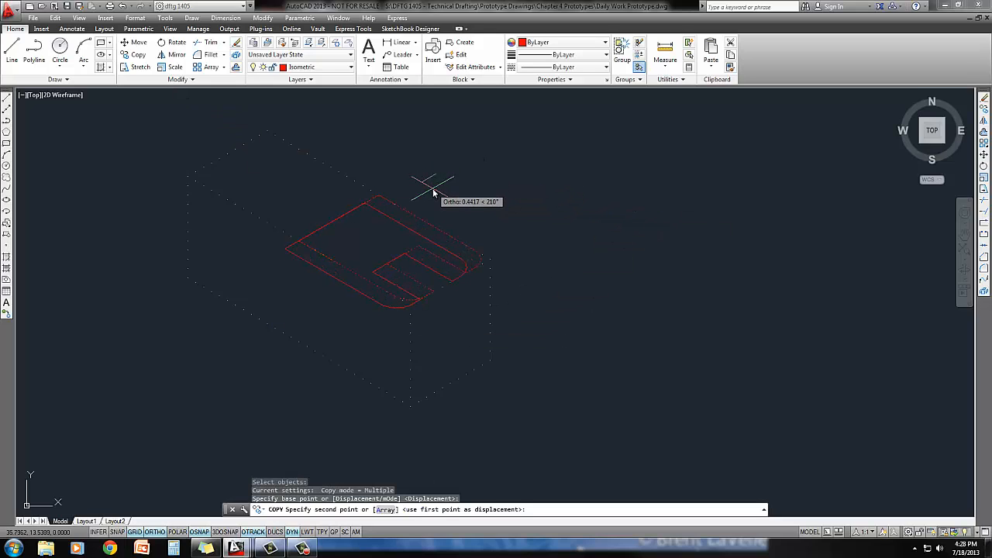
{"action": "key", "text": "F5"}
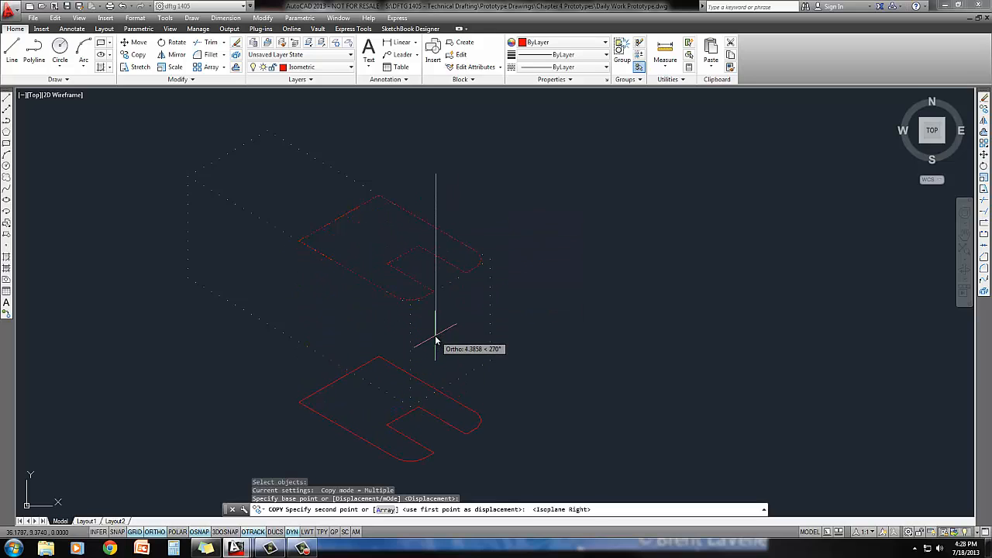
{"action": "type", "text": "1"}
{"action": "key", "text": "Return"}
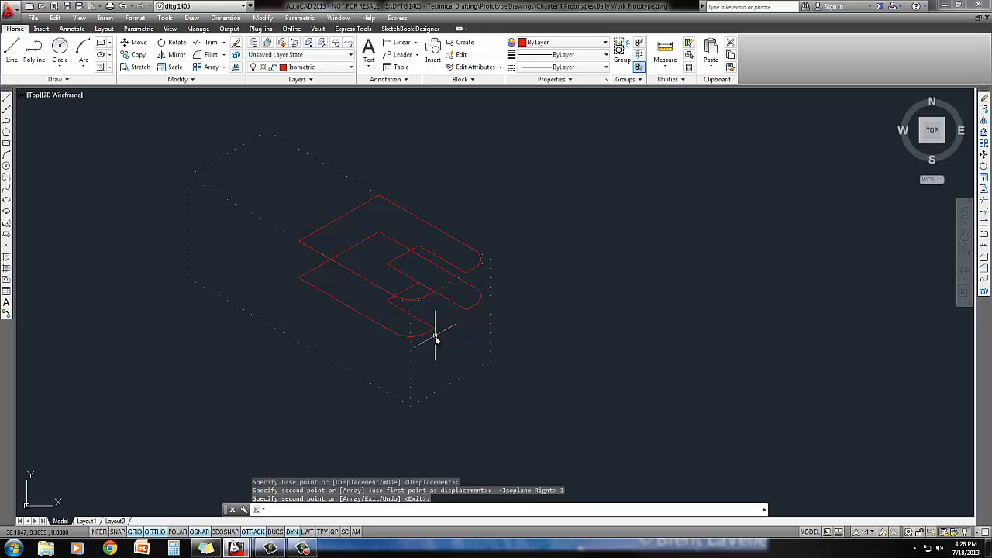
{"action": "key", "text": "Return"}
Draw a vertical line joining the outer sides of the upper and lower rear rounded corners
{"action": "type", "text": "l"}
{"action": "key", "text": "Return"}
{"action": "left_click", "coordinate": [481, 301]}
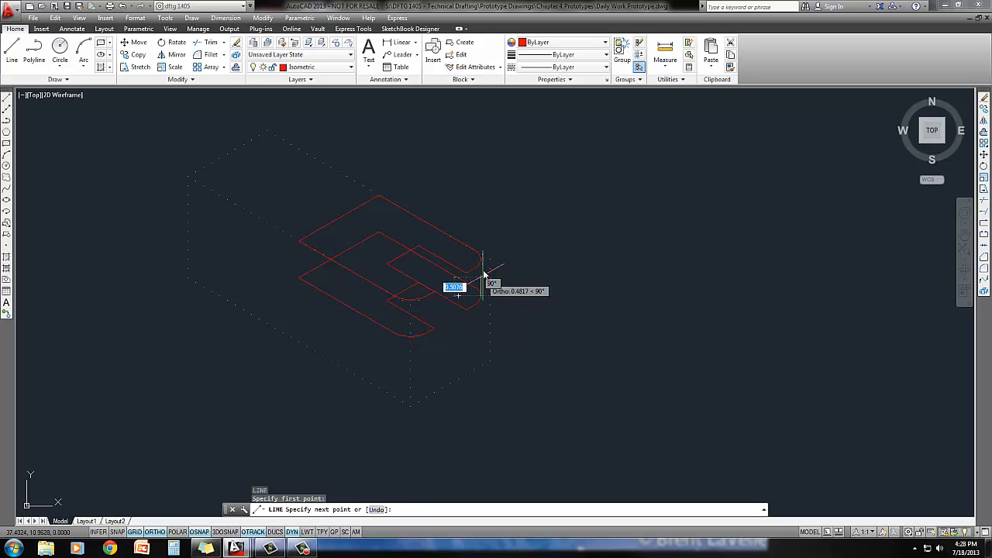
{"action": "left_click", "coordinate": [482, 252]}
{"action": "key", "text": "Return"}
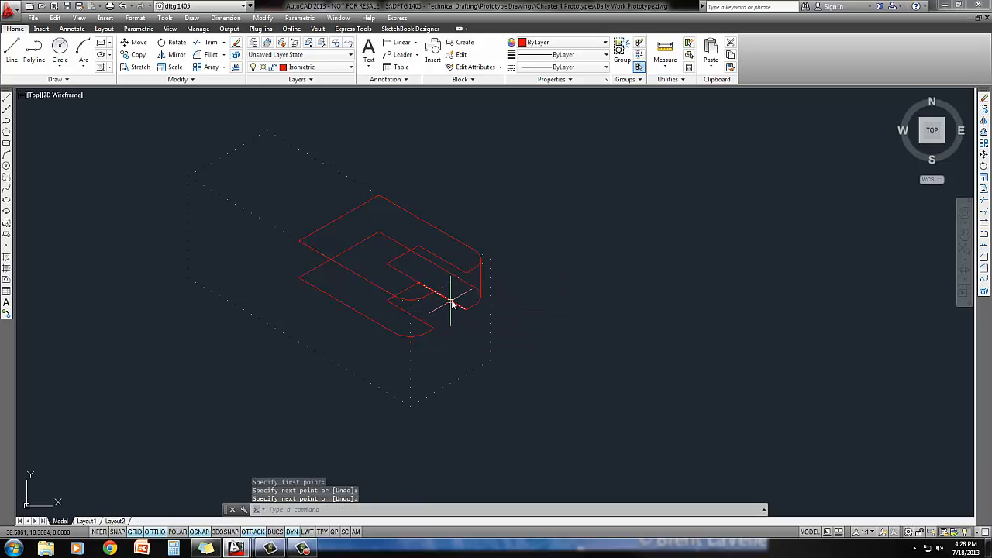
Draw vertical edges joining the upper and lower outlines at both corners of the slot opening
{"action": "key", "text": "Return"}
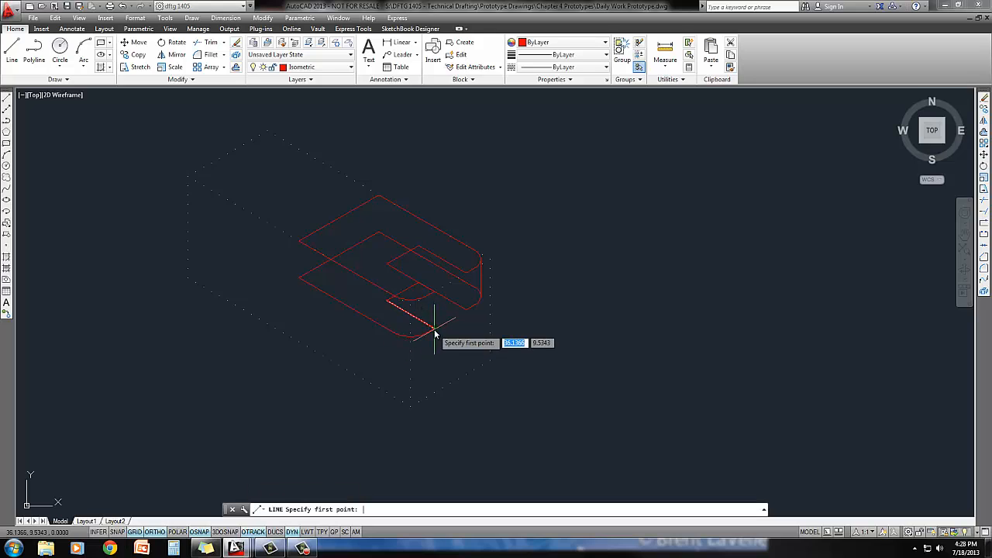
{"action": "left_click", "coordinate": [463, 277]}
{"action": "left_click", "coordinate": [436, 311]}
{"action": "key", "text": "Return"}
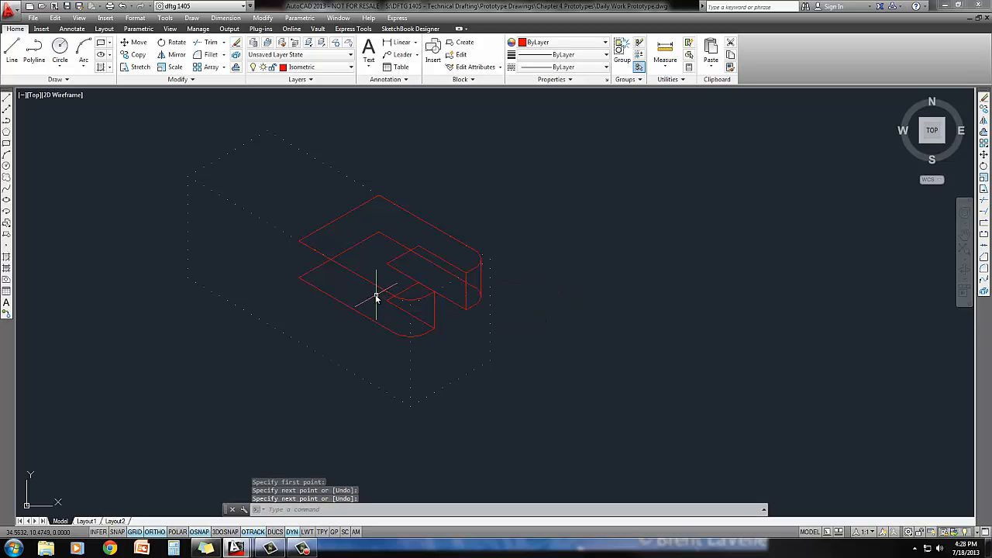
Delete the lower outline's hidden rear short and long edges and its hidden slot end and front slot side
{"action": "left_click", "coordinate": [375, 234]}
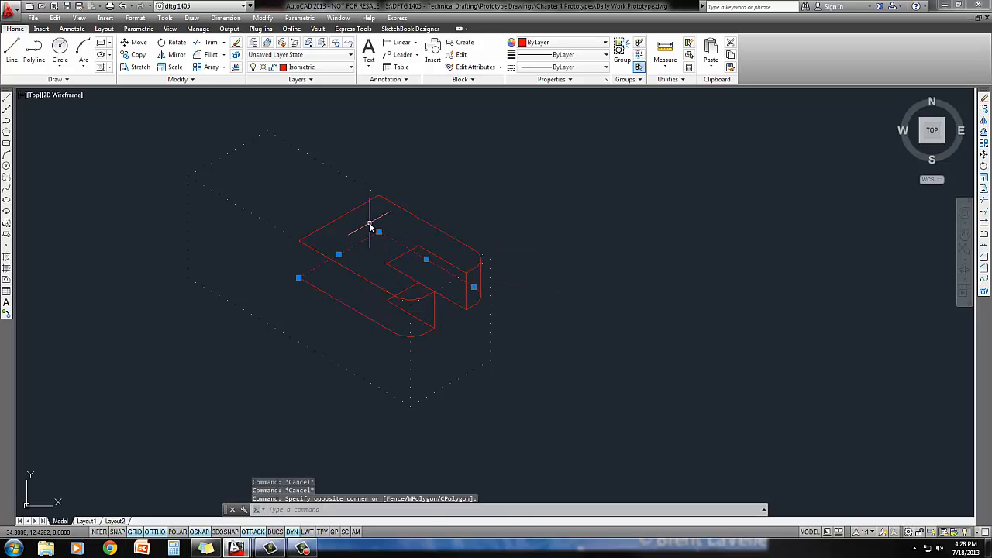
{"action": "key", "text": "Delete"}
{"action": "left_click", "coordinate": [406, 291]}
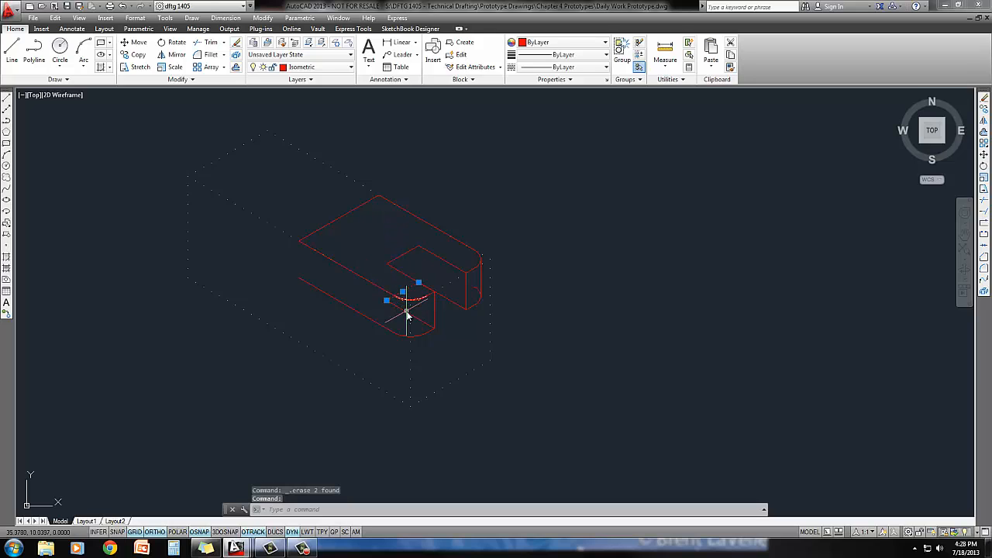
{"action": "left_click", "coordinate": [412, 319]}
{"action": "key", "text": "Delete"}
Trim the hidden part of the lower rear corner arc behind the vertical tangent line
{"action": "middle_click_drag", "start_coordinate": [437, 314], "coordinate": [415, 309]}
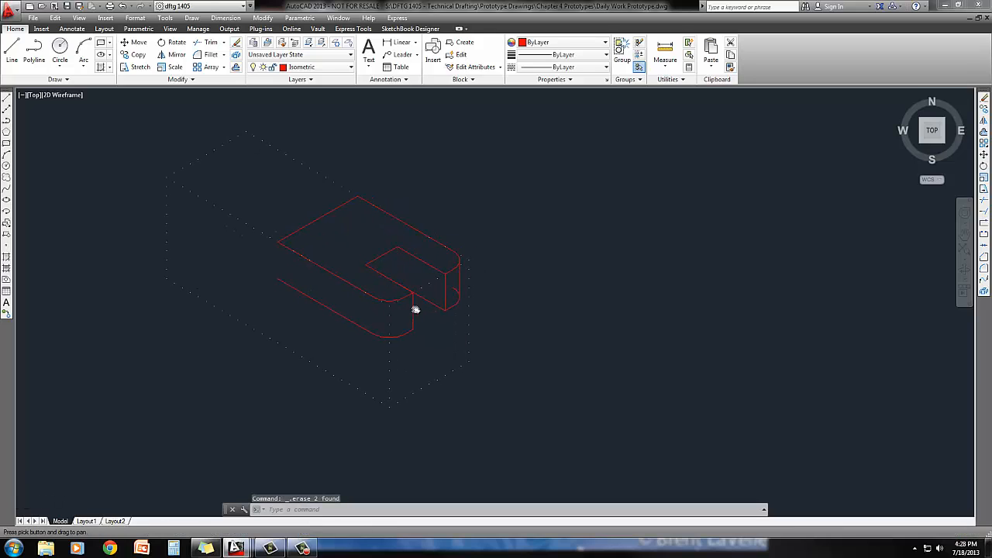
{"action": "key", "text": "Return"}
{"action": "key", "text": "Return"}
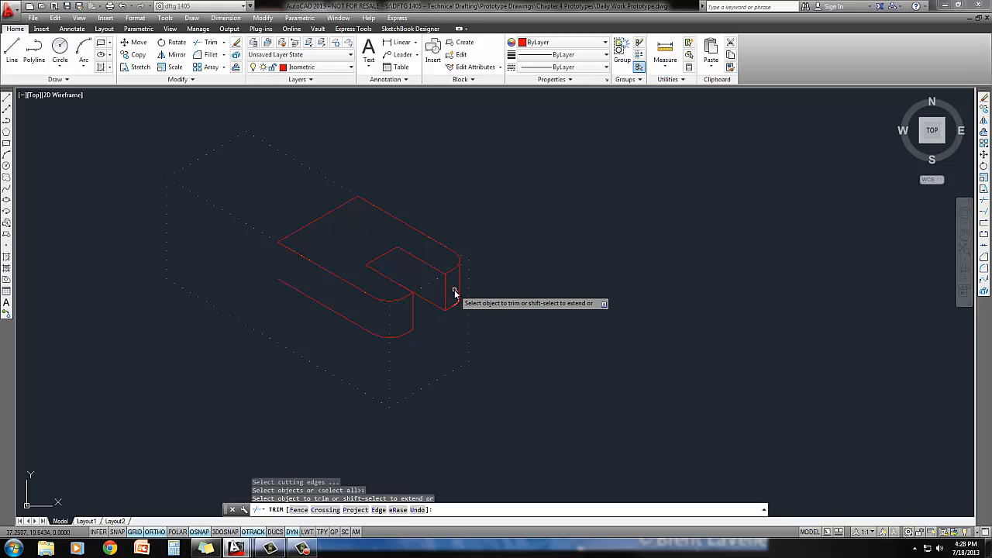
{"action": "left_click", "coordinate": [437, 307]}
{"action": "middle_click_drag", "start_coordinate": [430, 325], "coordinate": [446, 330]}
{"action": "key", "text": "Escape"}
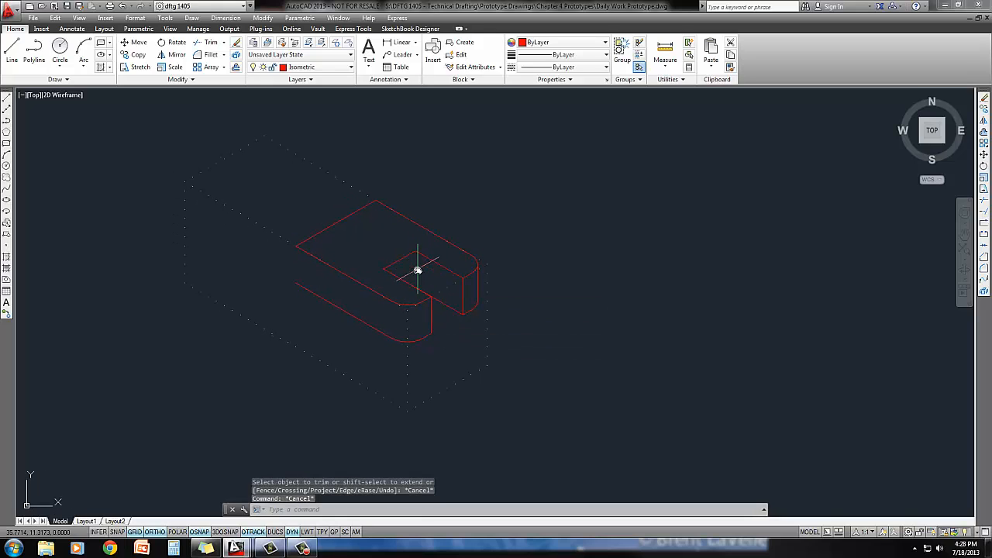
Copy the vertical edge at the rear corner of the slot opening to the slot's inner rear corner
{"action": "left_click", "coordinate": [136, 55]}
{"action": "left_click", "coordinate": [462, 299]}
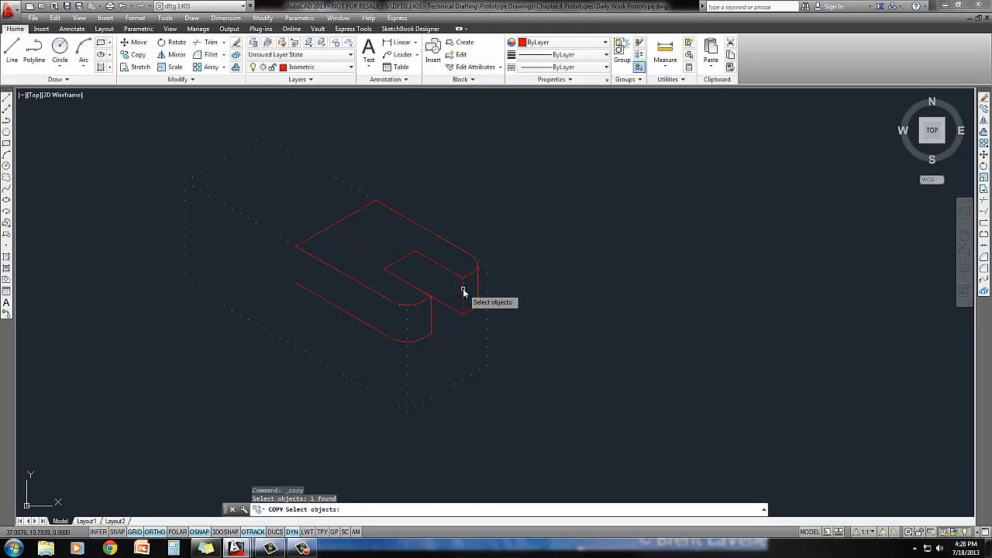
{"action": "key", "text": "Return"}
{"action": "left_click", "coordinate": [463, 280]}
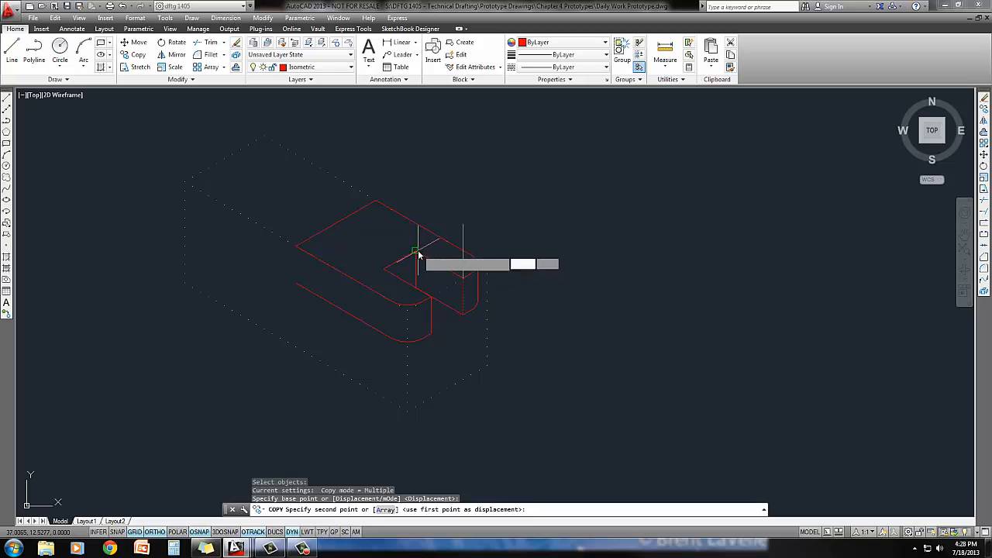
{"action": "left_click", "coordinate": [409, 321]}
{"action": "key", "text": "Escape"}
{"action": "middle_click_drag", "start_coordinate": [387, 332], "coordinate": [443, 336]}
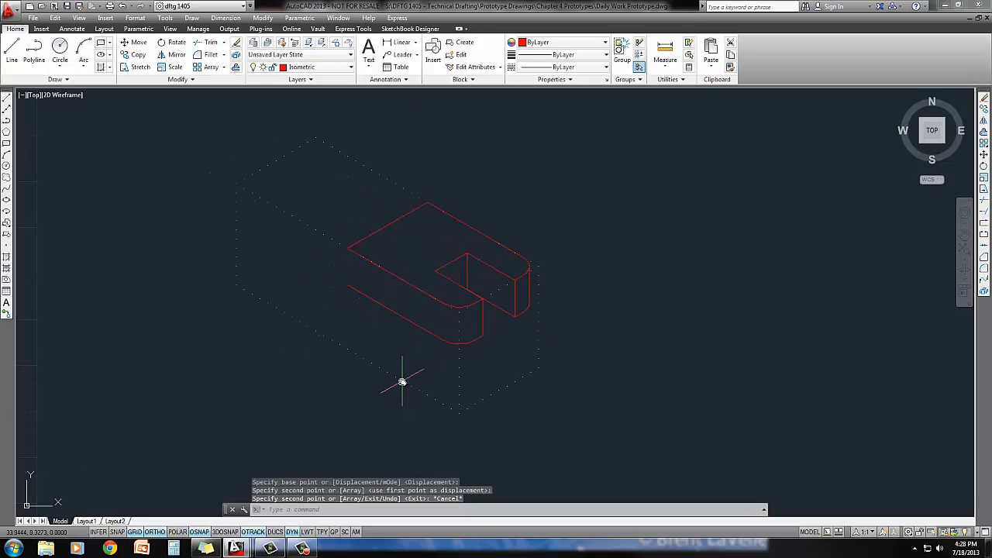
{"action": "middle_click_drag", "start_coordinate": [400, 380], "coordinate": [434, 383]}
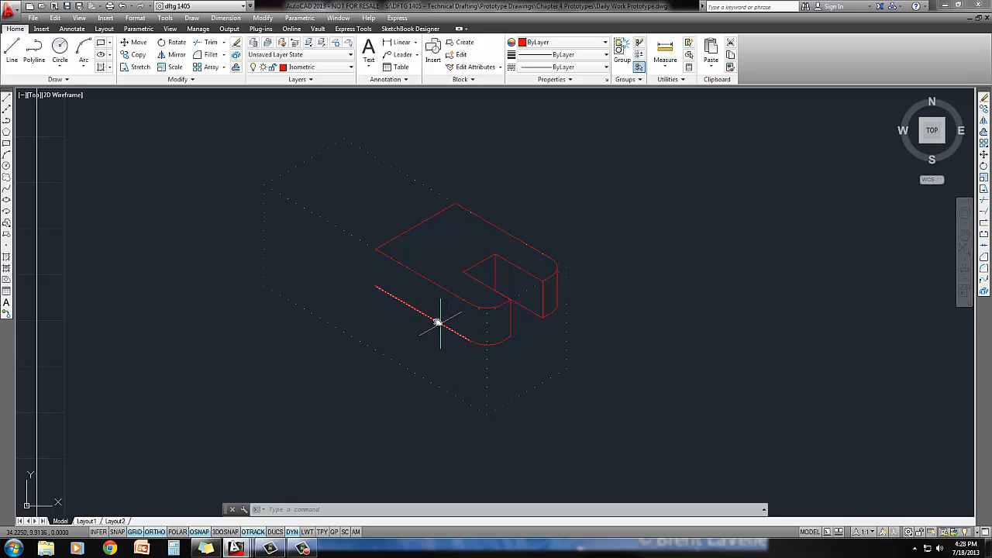
{"action": "key", "text": "Escape"}
{"action": "key", "text": "Escape"}
{"action": "key", "text": "Escape"}
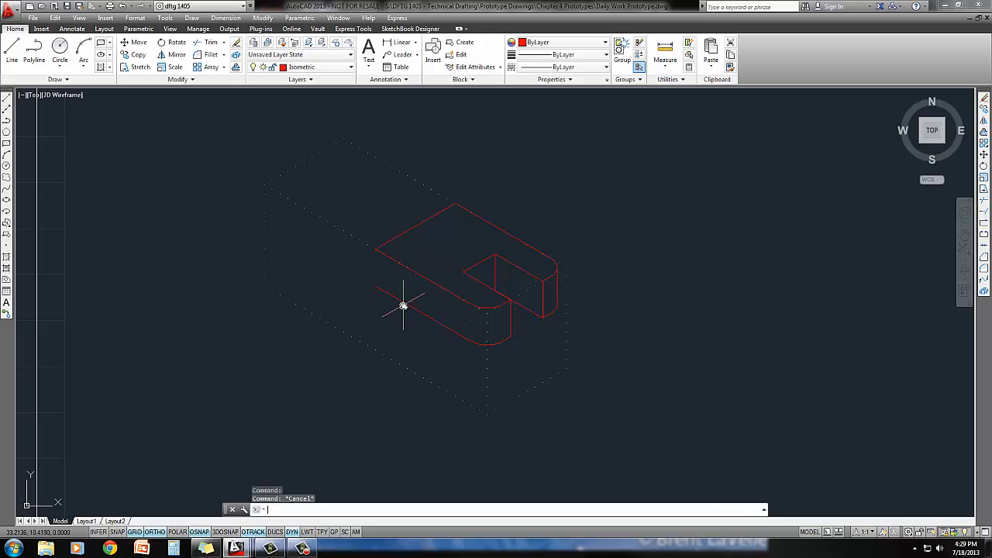
Copy the construction box's nearest vertical edge 2.75 units along the 150° axis in the left isoplane
{"action": "middle_click_drag", "start_coordinate": [410, 314], "coordinate": [410, 301]}
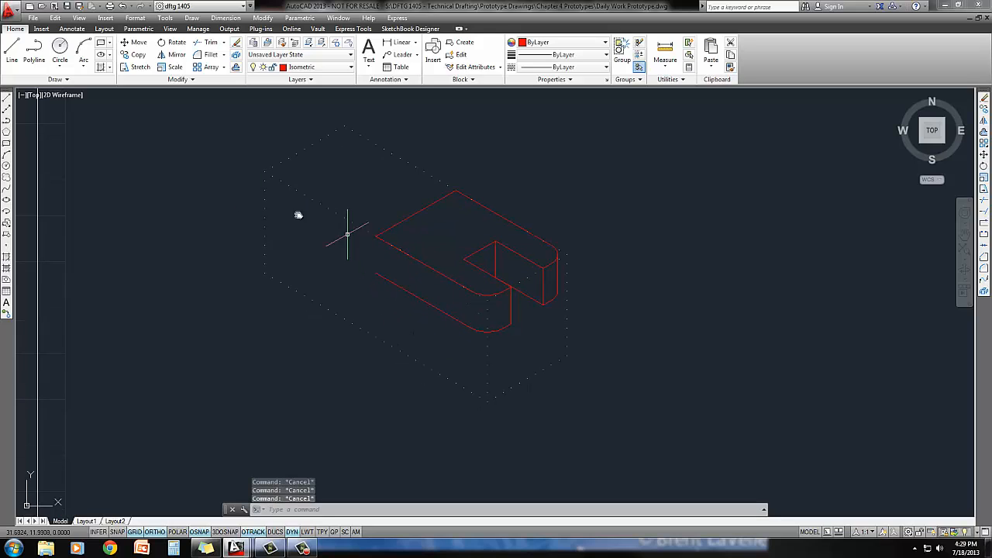
{"action": "left_click", "coordinate": [129, 57]}
{"action": "left_click", "coordinate": [507, 358]}
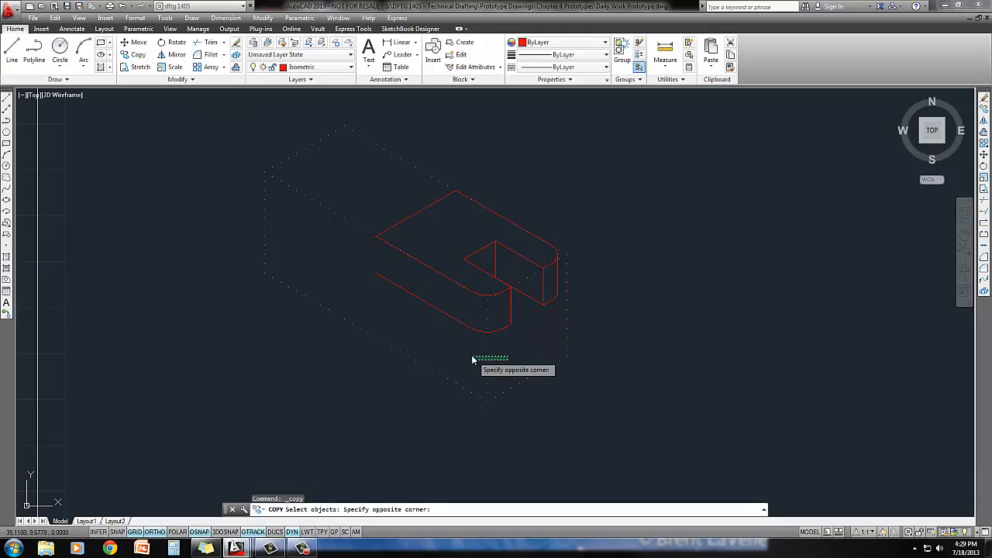
{"action": "left_click", "coordinate": [472, 361]}
{"action": "key", "text": "Return"}
{"action": "left_click", "coordinate": [474, 372]}
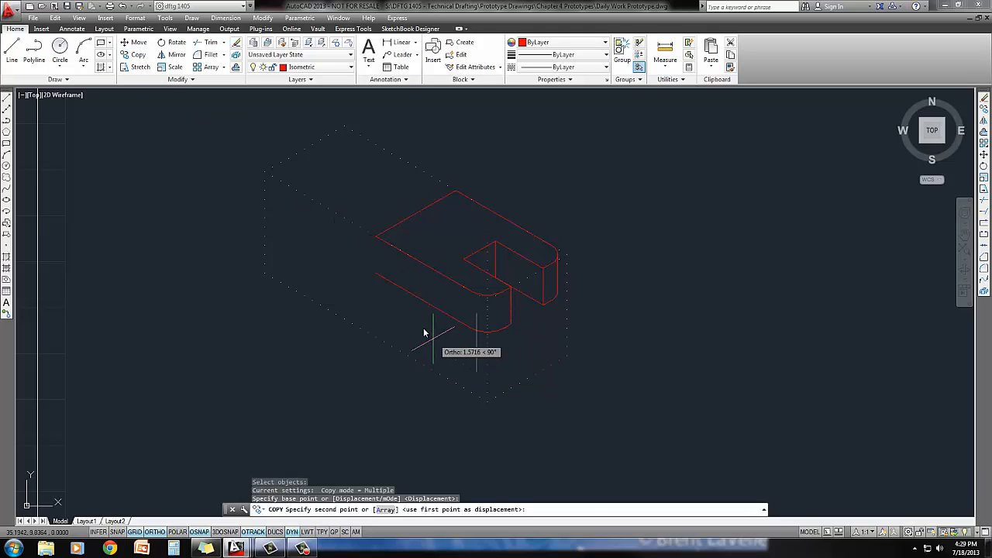
{"action": "key", "text": "F5"}
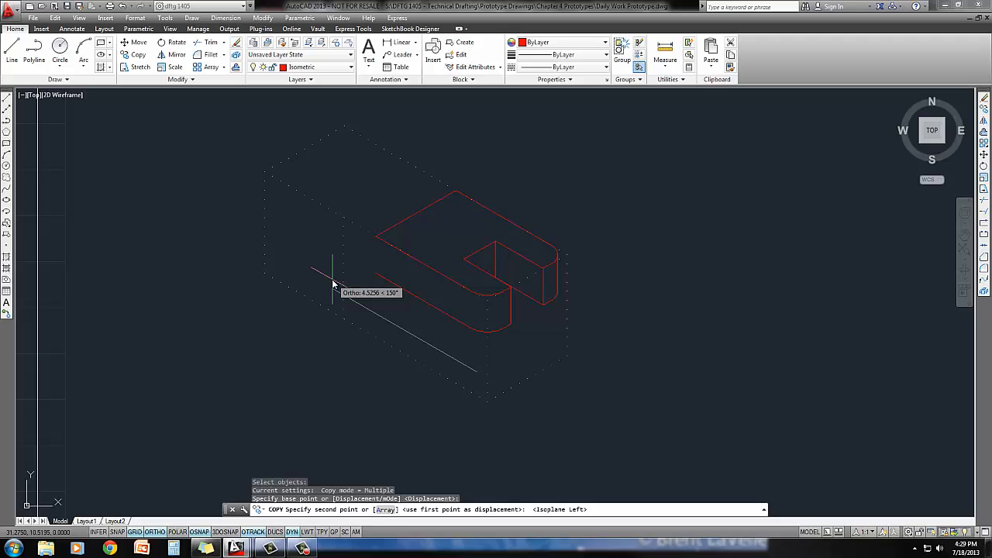
{"action": "type", "text": "2.75"}
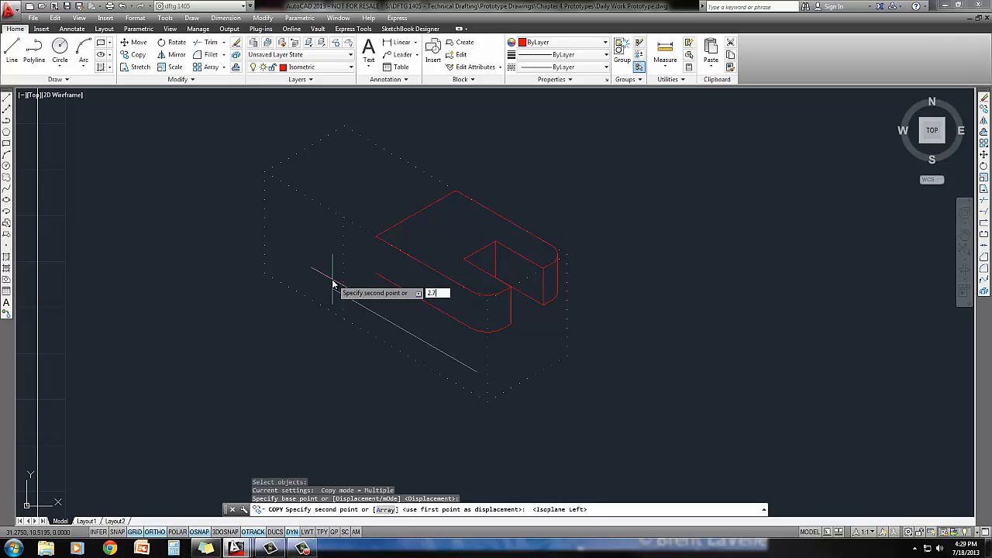
{"action": "key", "text": "Return"}
{"action": "key", "text": "Return"}
Trim the end of the plate's lower long edge at the copied construction line, and delete that line
{"action": "type", "text": "tr"}
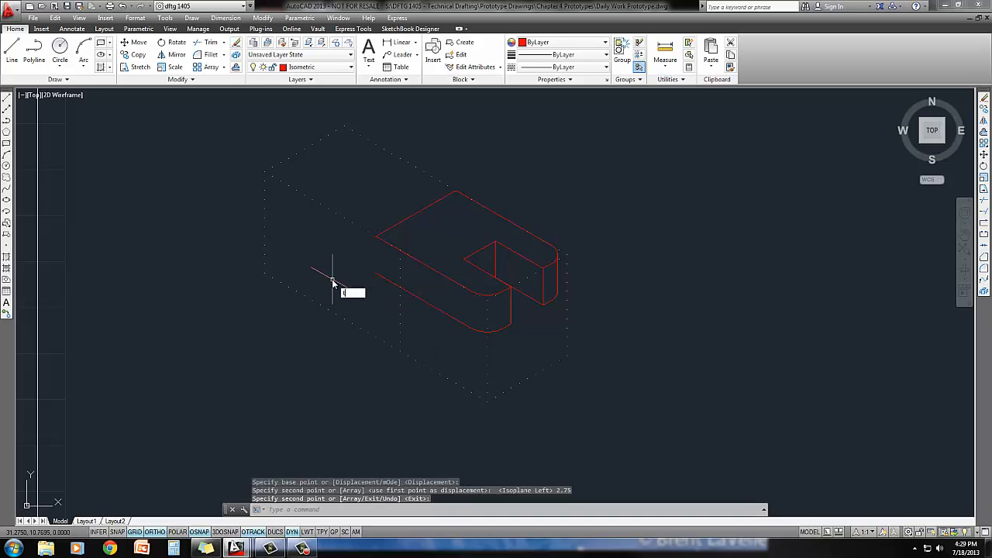
{"action": "key", "text": "Return"}
{"action": "key", "text": "Return"}
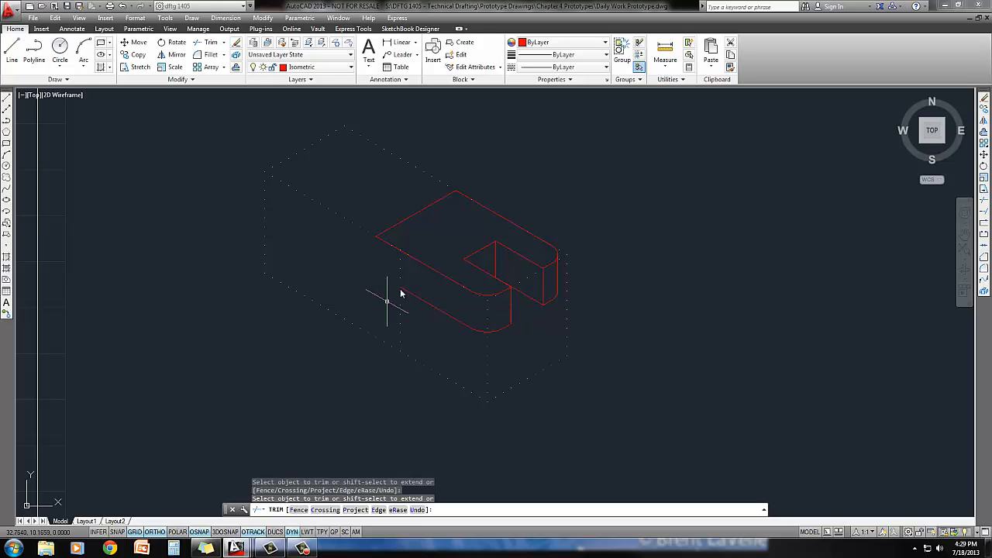
{"action": "key", "text": "Escape"}
{"action": "left_click", "coordinate": [405, 276]}
{"action": "left_click", "coordinate": [392, 268]}
{"action": "key", "text": "Delete"}
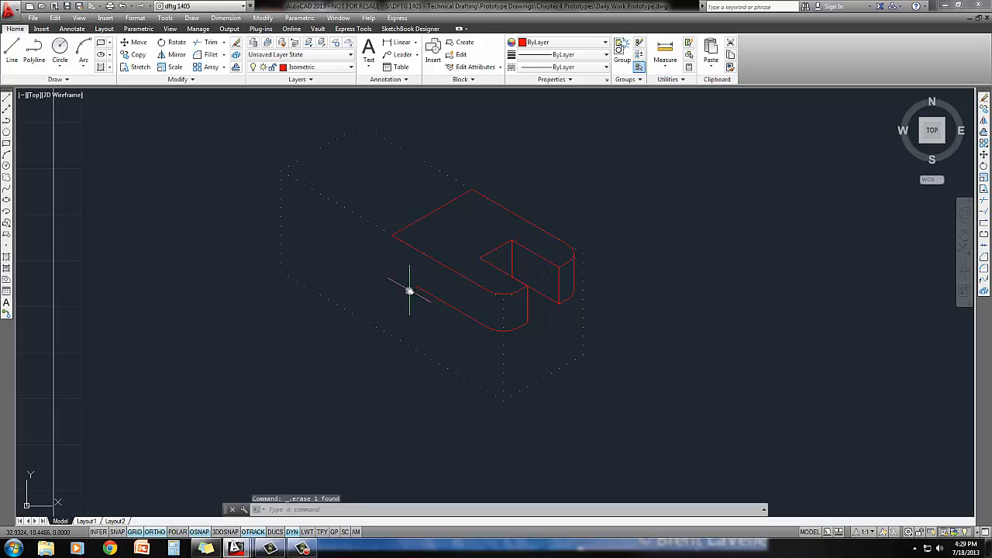
Copy the construction box's nearest vertical edge 3.25 units along the 150° axis
{"action": "middle_click_drag", "start_coordinate": [408, 291], "coordinate": [417, 289]}
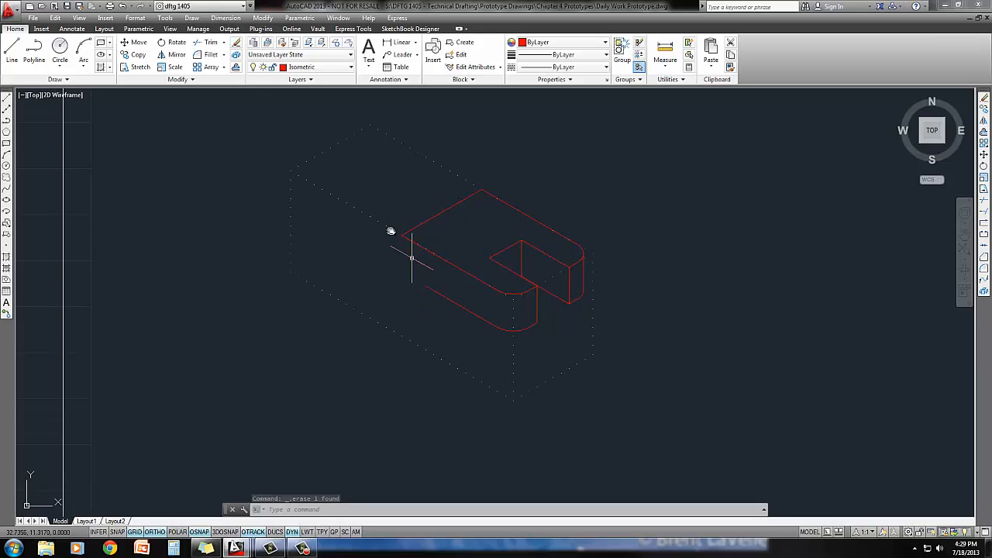
{"action": "left_click", "coordinate": [139, 58]}
{"action": "left_click", "coordinate": [514, 370]}
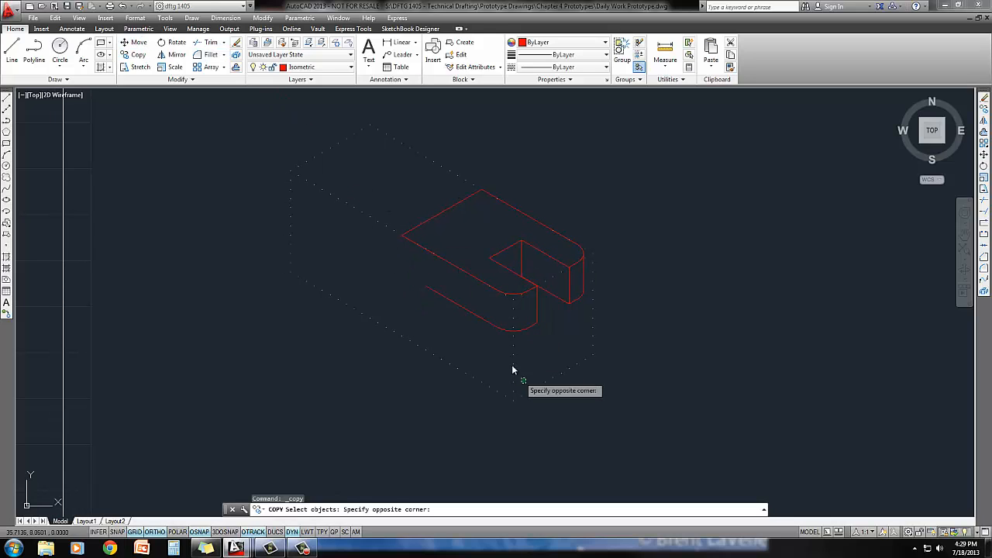
{"action": "left_click", "coordinate": [503, 356]}
{"action": "key", "text": "Return"}
{"action": "left_click", "coordinate": [503, 369]}
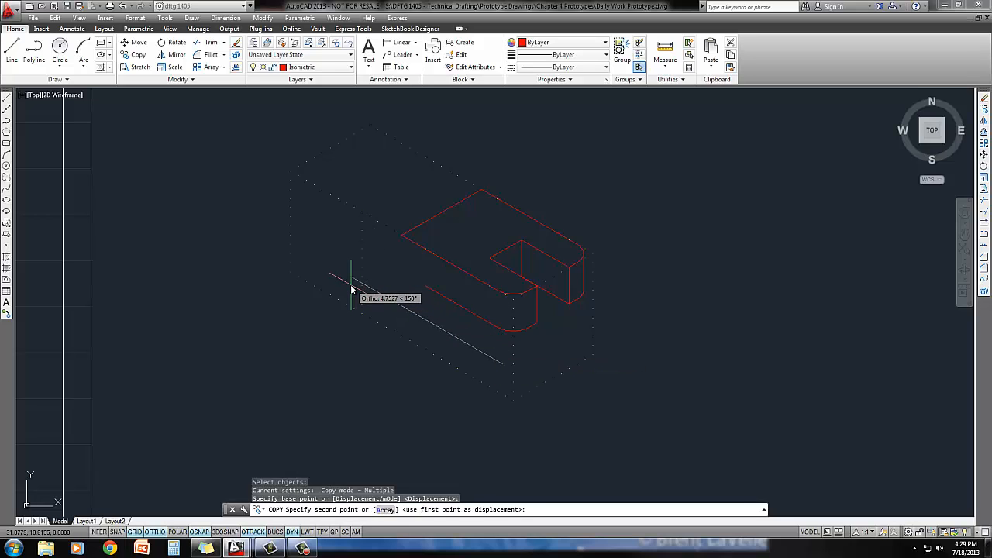
{"action": "type", "text": "3"}
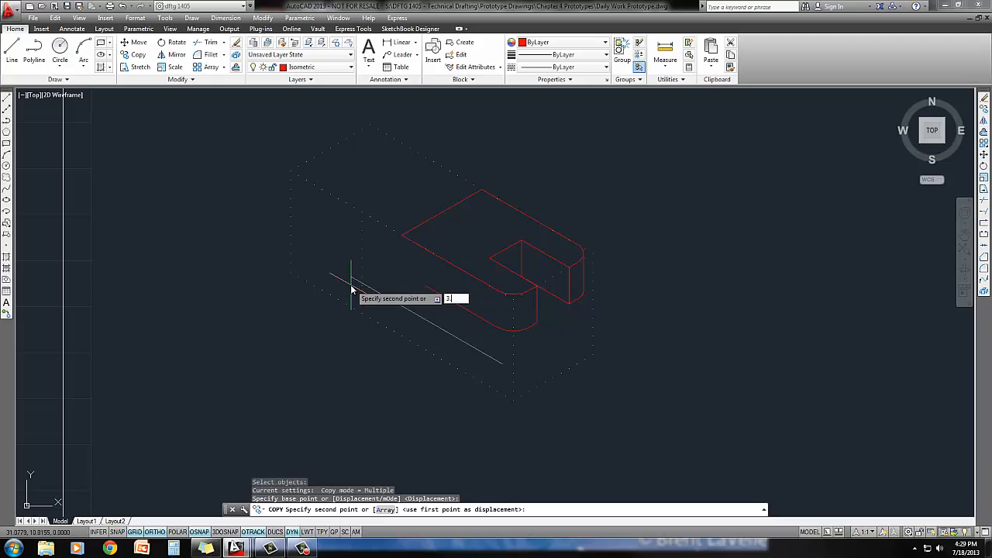
{"action": "type", "text": ".25"}
{"action": "key", "text": "Return"}
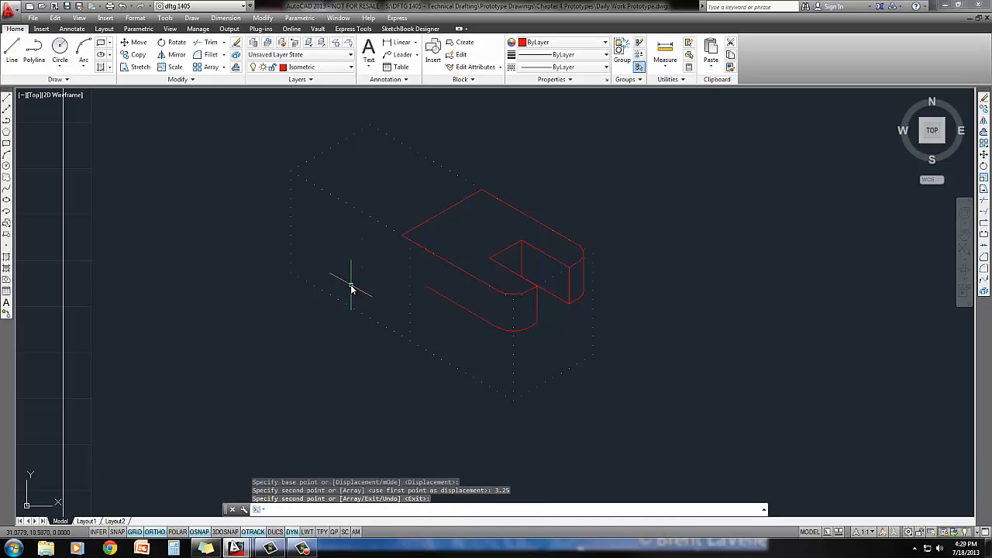
{"action": "key", "text": "Return"}
Draw a slanted line from the lower long edge's trimmed end to the foot of the copied construction line, and delete that construction line
{"action": "type", "text": "l"}
{"action": "key", "text": "Return"}
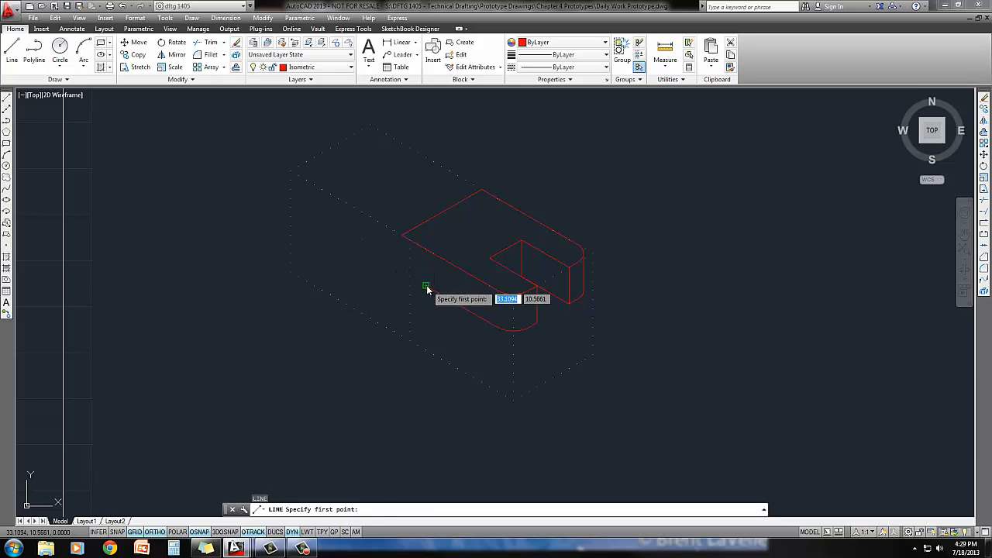
{"action": "left_click", "coordinate": [426, 287]}
{"action": "left_click", "coordinate": [411, 324]}
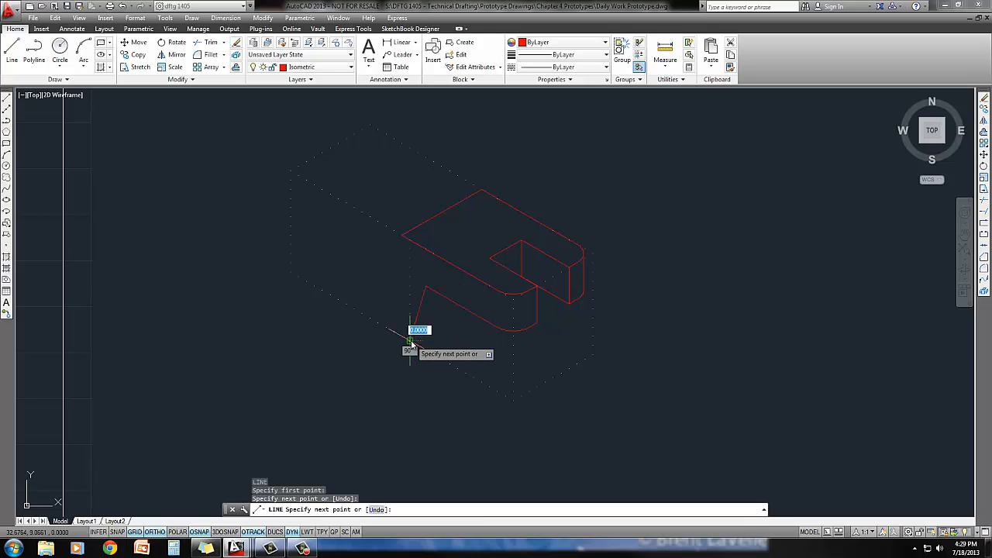
{"action": "key", "text": "Return"}
{"action": "left_click", "coordinate": [411, 273]}
{"action": "left_click", "coordinate": [400, 264]}
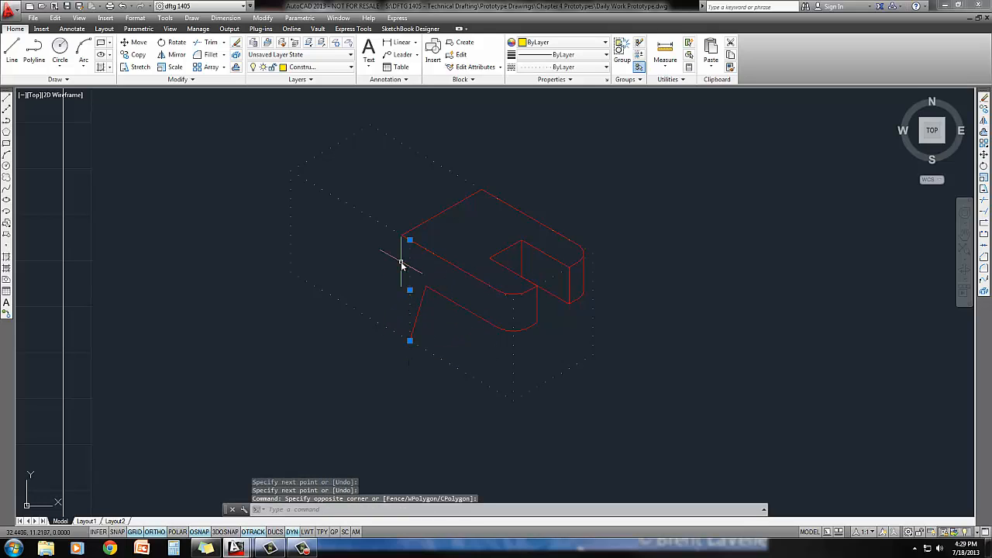
{"action": "key", "text": "Delete"}
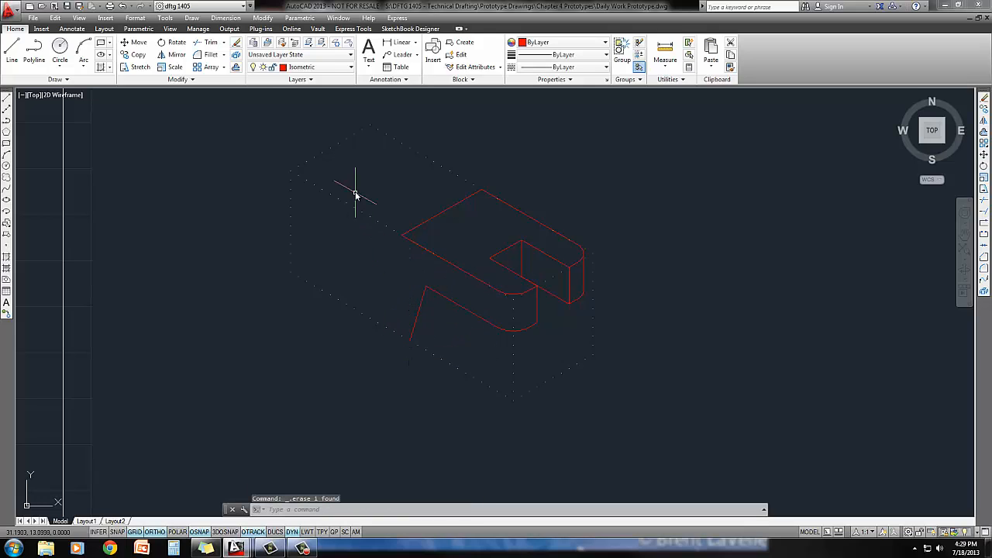
Copy the construction box's nearest vertical edge 4 units along the 150° axis
{"action": "left_click", "coordinate": [144, 59]}
{"action": "left_click", "coordinate": [520, 366]}
{"action": "left_click", "coordinate": [494, 347]}
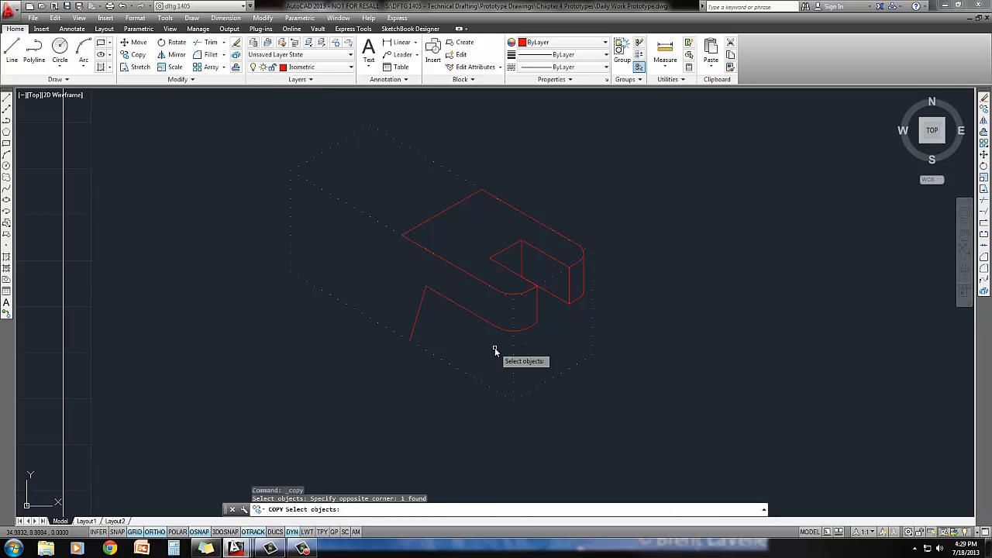
{"action": "key", "text": "Return"}
{"action": "left_click", "coordinate": [494, 347]}
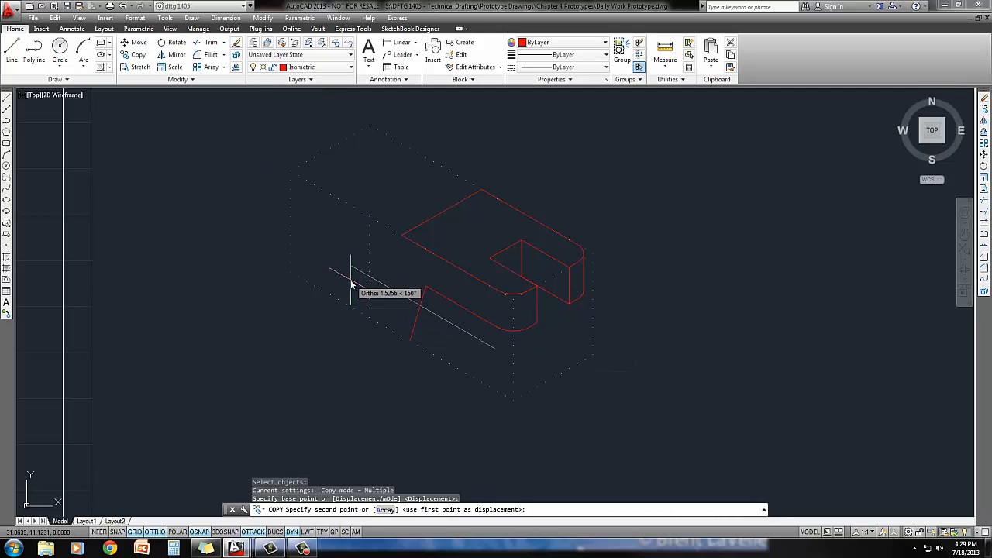
{"action": "type", "text": "4"}
{"action": "key", "text": "Return"}
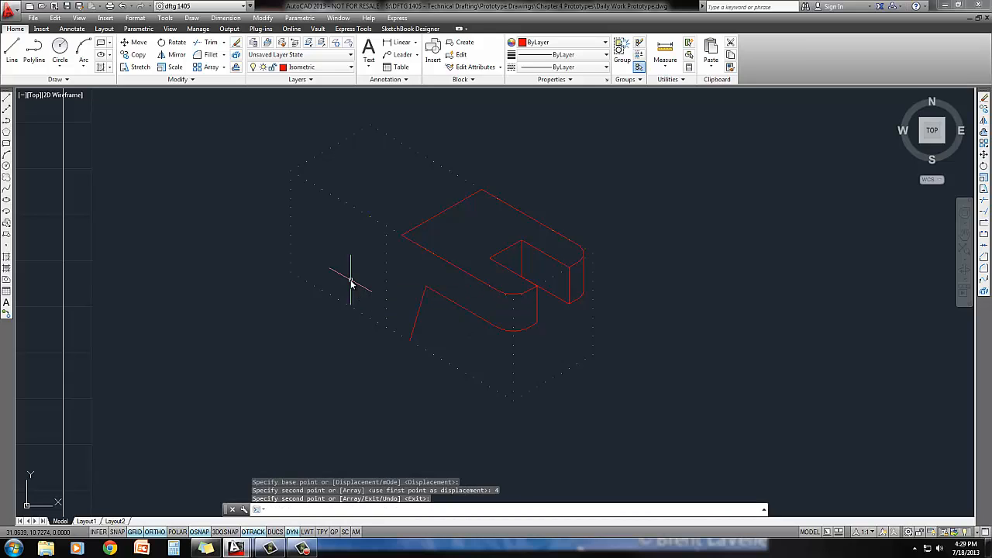
{"action": "key", "text": "Return"}
Draw lines from the slanted line's foot along the box base to the copied construction line, 1 unit straight up, and to the plate's upper corner
{"action": "type", "text": "l"}
{"action": "key", "text": "Return"}
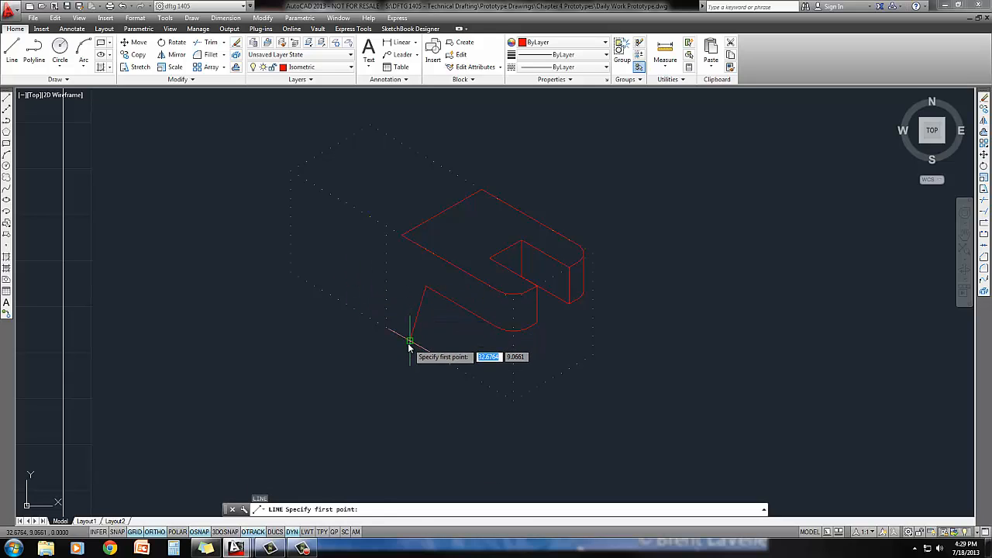
{"action": "left_click", "coordinate": [409, 345]}
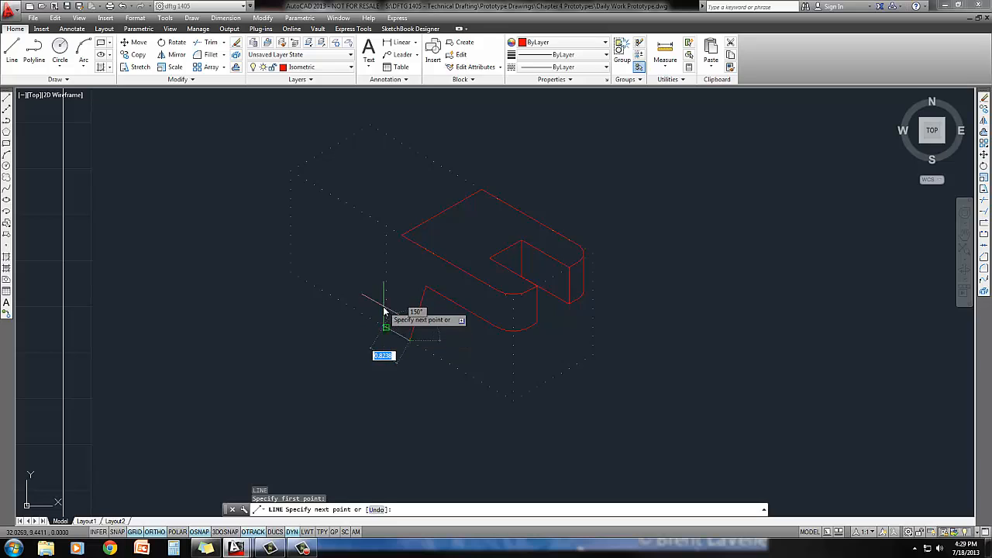
{"action": "left_click", "coordinate": [386, 327]}
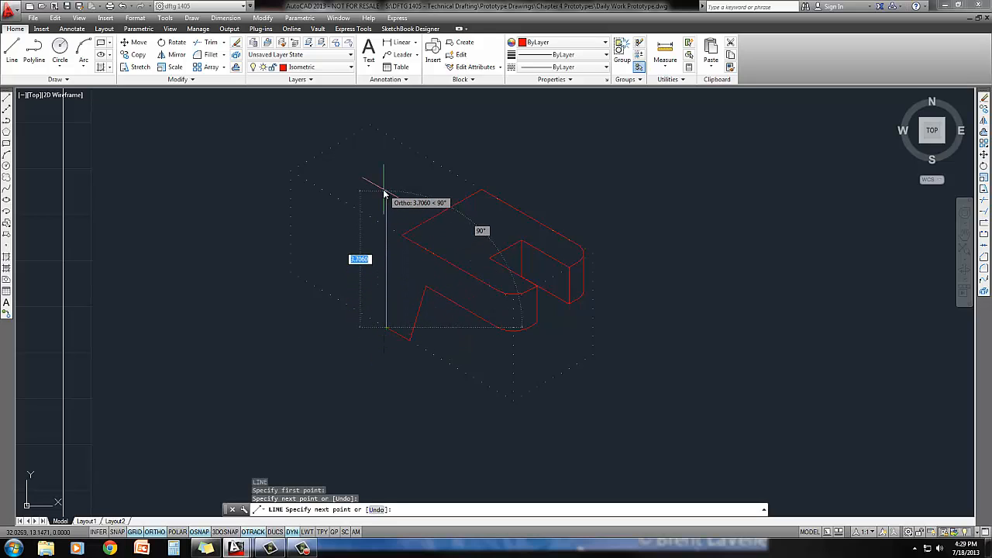
{"action": "type", "text": "1"}
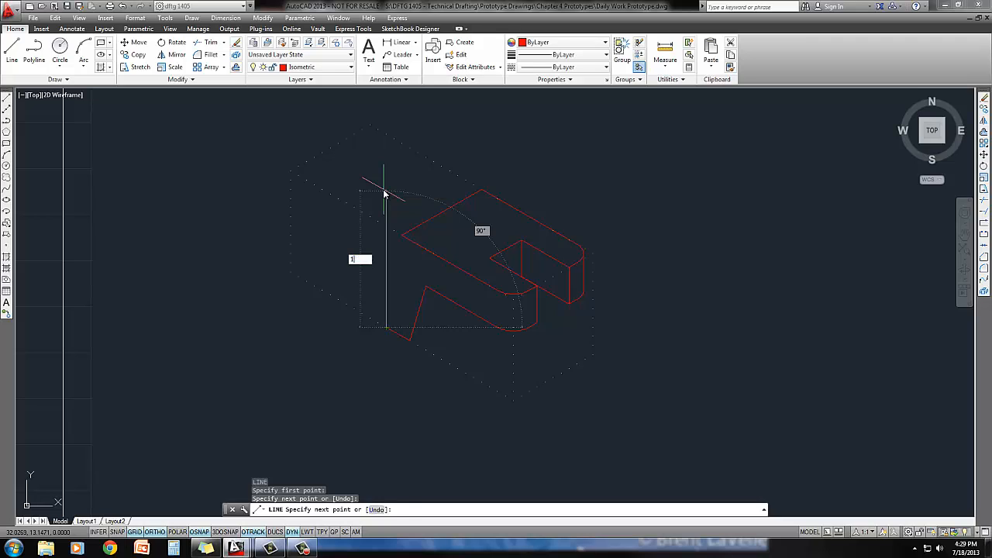
{"action": "key", "text": "Return"}
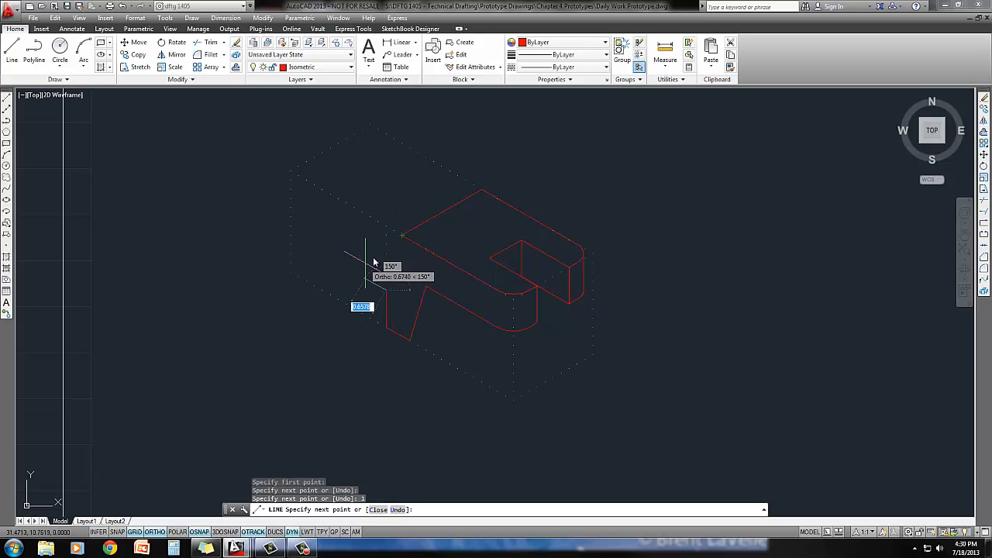
{"action": "left_click", "coordinate": [400, 234]}
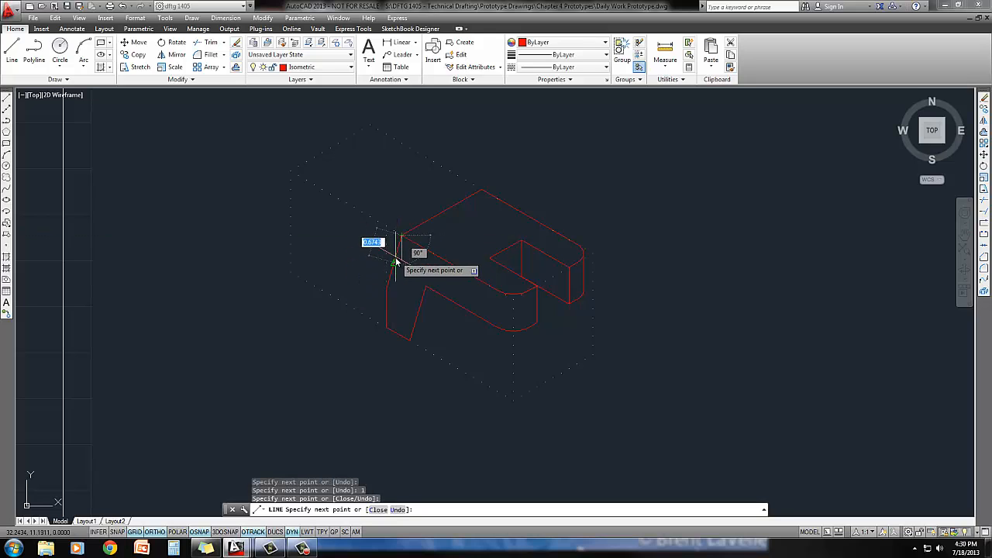
{"action": "key", "text": "Return"}
Delete the vertical construction line copied 4 units from the box's nearest edge
{"action": "left_click", "coordinate": [387, 248]}
{"action": "left_click", "coordinate": [379, 247]}
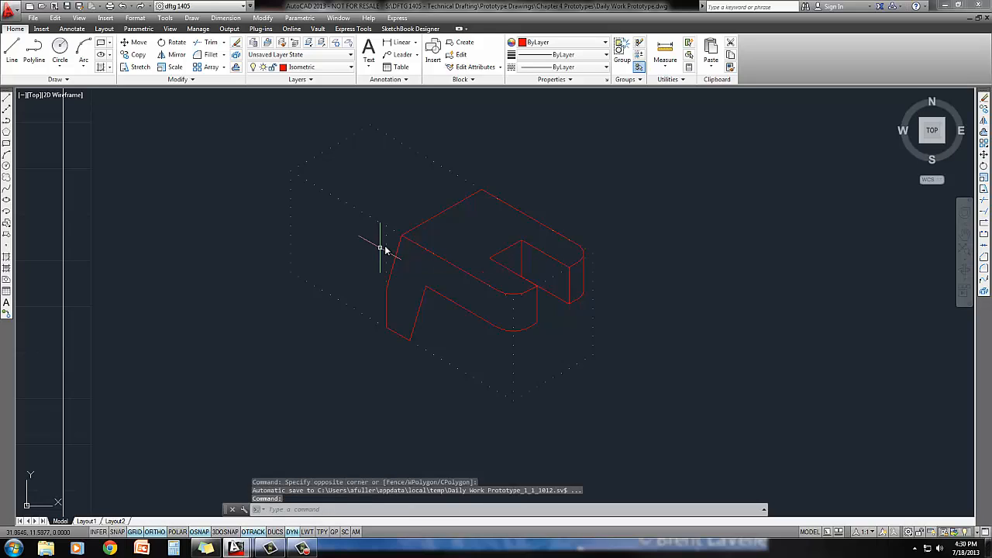
{"action": "left_click", "coordinate": [390, 238]}
{"action": "left_click", "coordinate": [377, 238]}
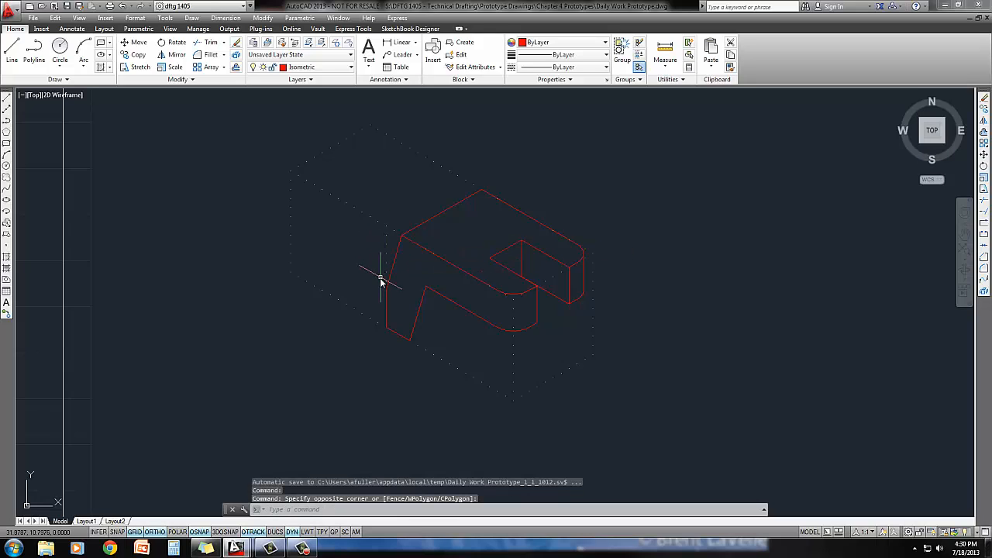
{"action": "left_click", "coordinate": [376, 249]}
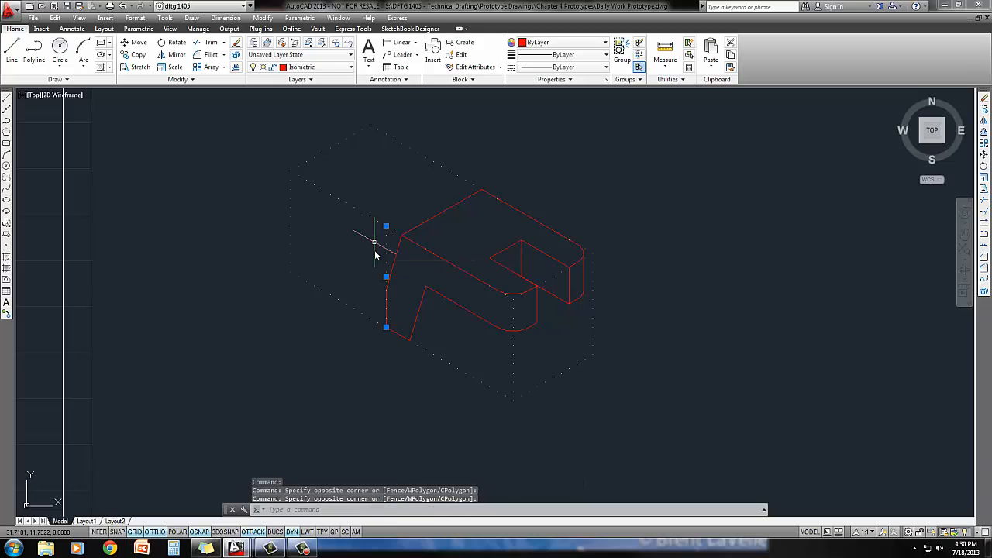
{"action": "key", "text": "Delete"}
{"action": "middle_click_drag", "start_coordinate": [374, 268], "coordinate": [361, 261]}
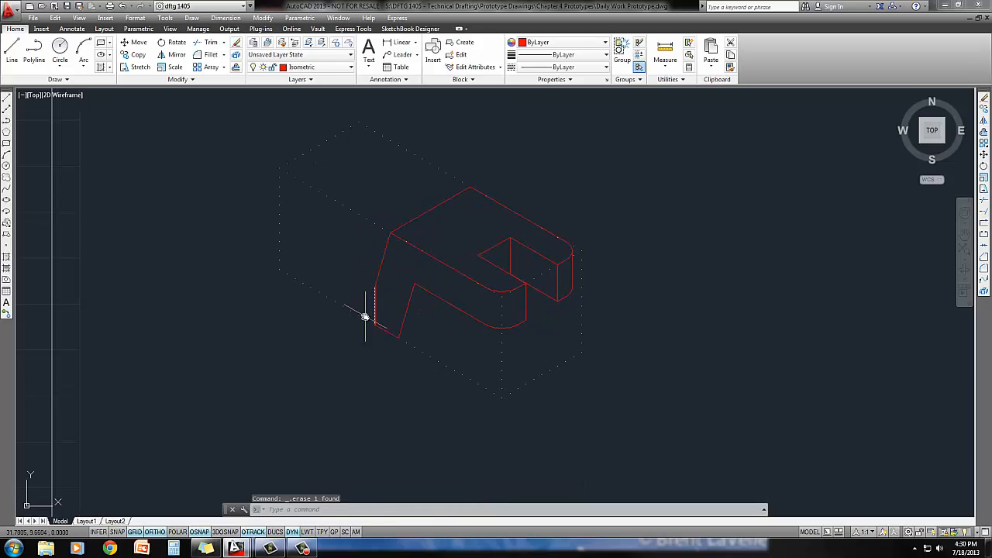
Copy the plate's upper short edge above the leg from its near corner to the foot of the leg's inner slanted line
{"action": "middle_click_drag", "start_coordinate": [365, 310], "coordinate": [394, 332]}
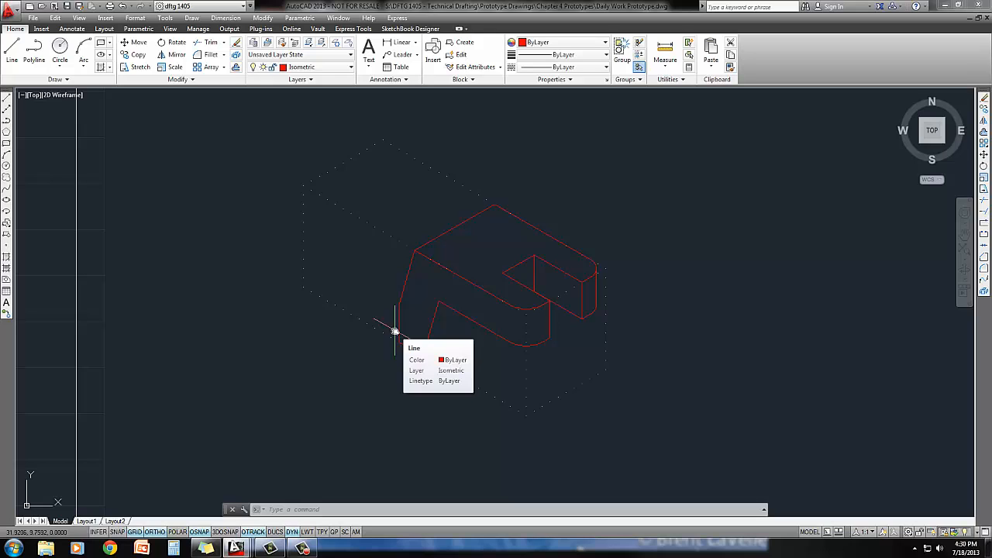
{"action": "middle_click_drag", "start_coordinate": [412, 330], "coordinate": [445, 328]}
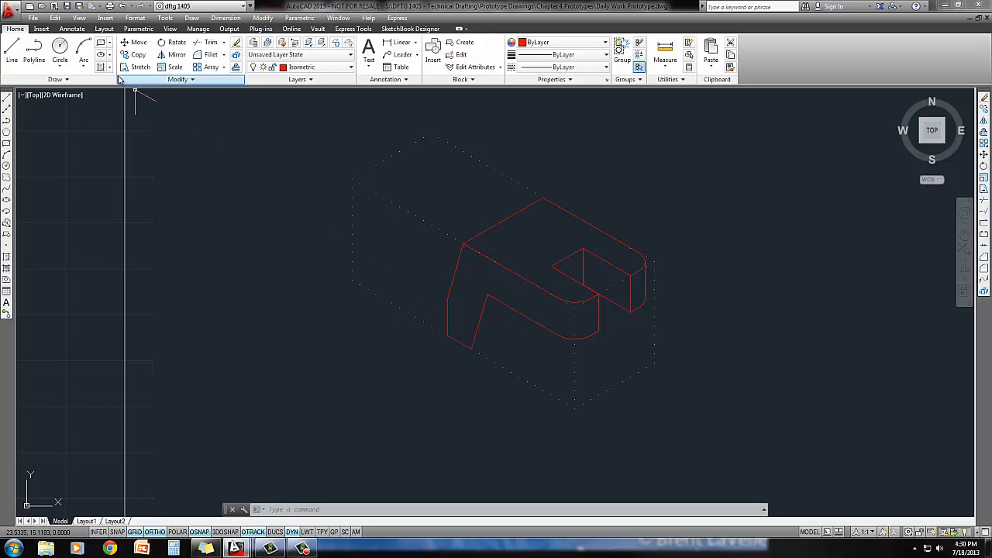
{"action": "left_click", "coordinate": [135, 54]}
{"action": "left_click", "coordinate": [496, 226]}
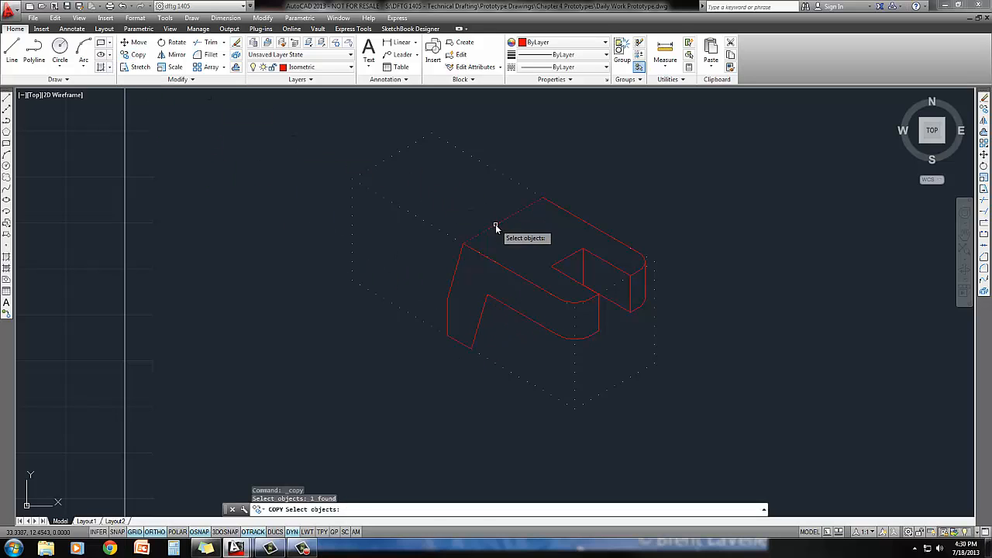
{"action": "key", "text": "Return"}
{"action": "left_click", "coordinate": [463, 244]}
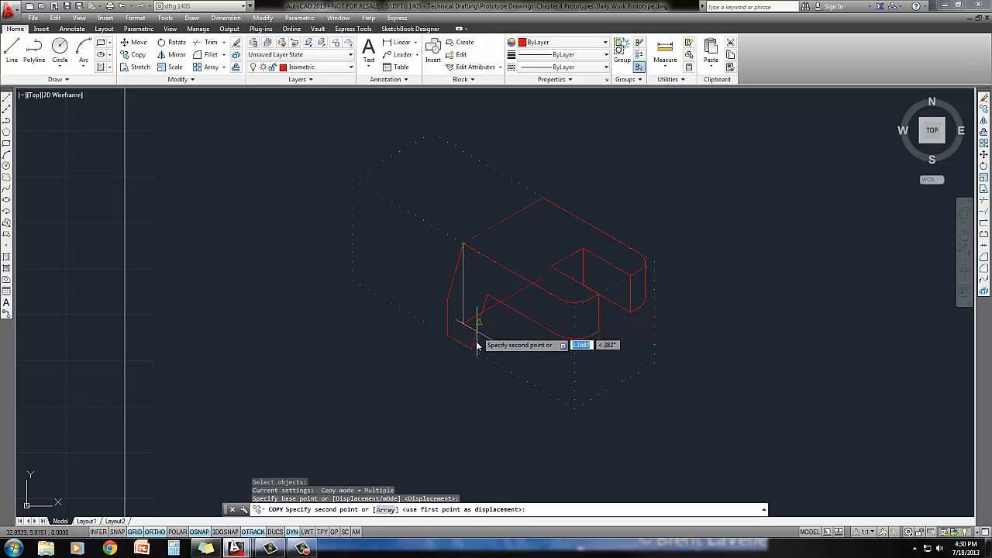
{"action": "left_click", "coordinate": [472, 348]}
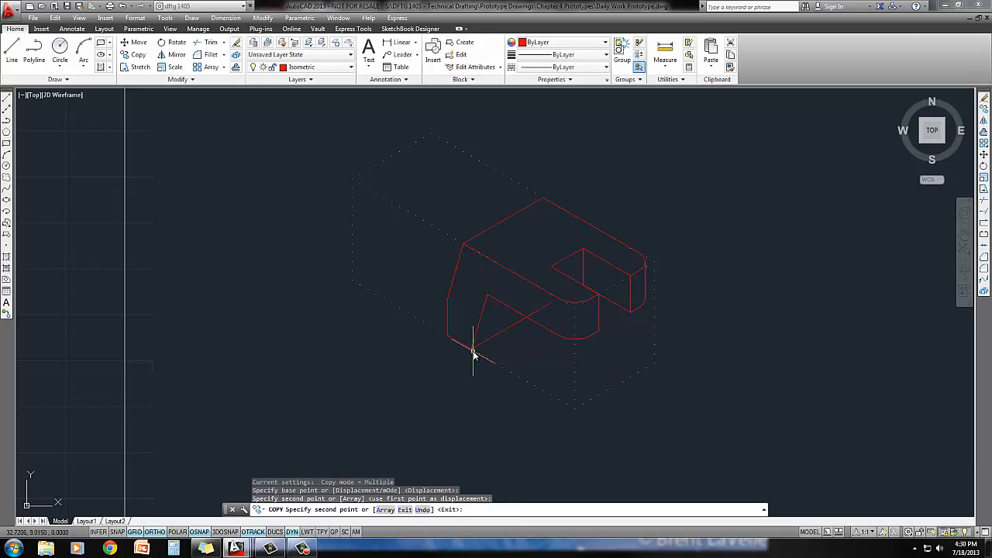
{"action": "key", "text": "Return"}
{"action": "middle_click_drag", "start_coordinate": [472, 354], "coordinate": [436, 370]}
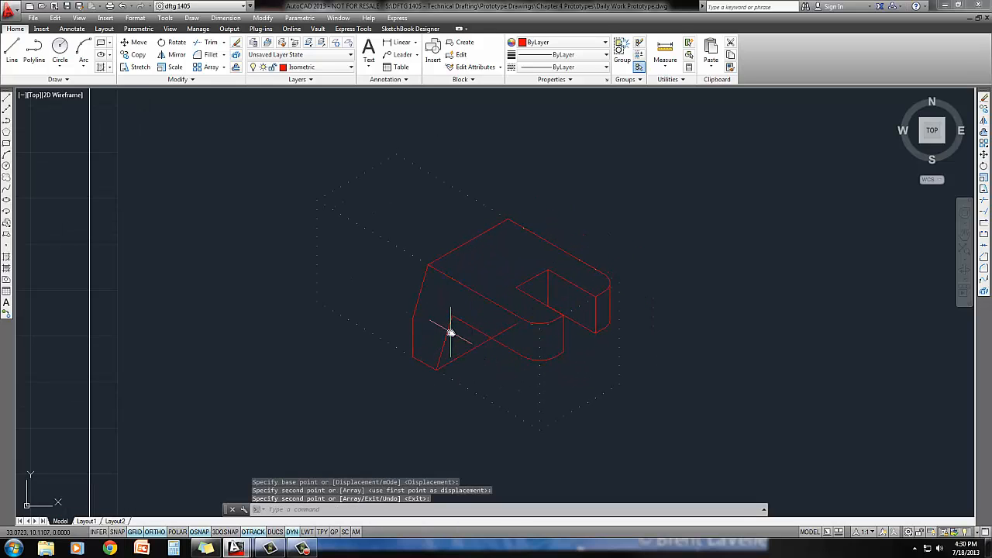
Trim the copied foot edge where it extends beyond the plate's lower long edge
{"action": "key", "text": "Return"}
{"action": "key", "text": "Return"}
{"action": "left_click", "coordinate": [513, 333]}
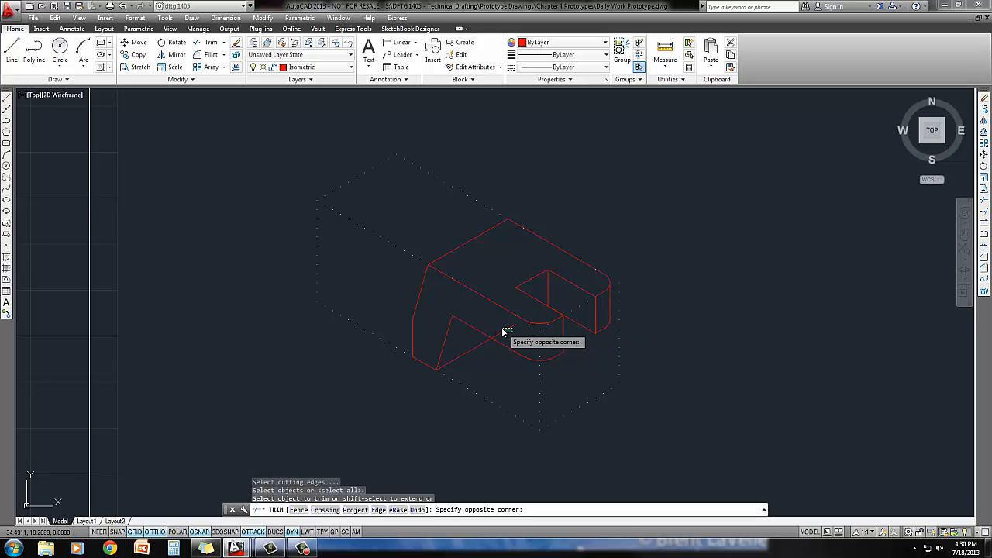
{"action": "left_click", "coordinate": [500, 328]}
{"action": "key", "text": "Escape"}
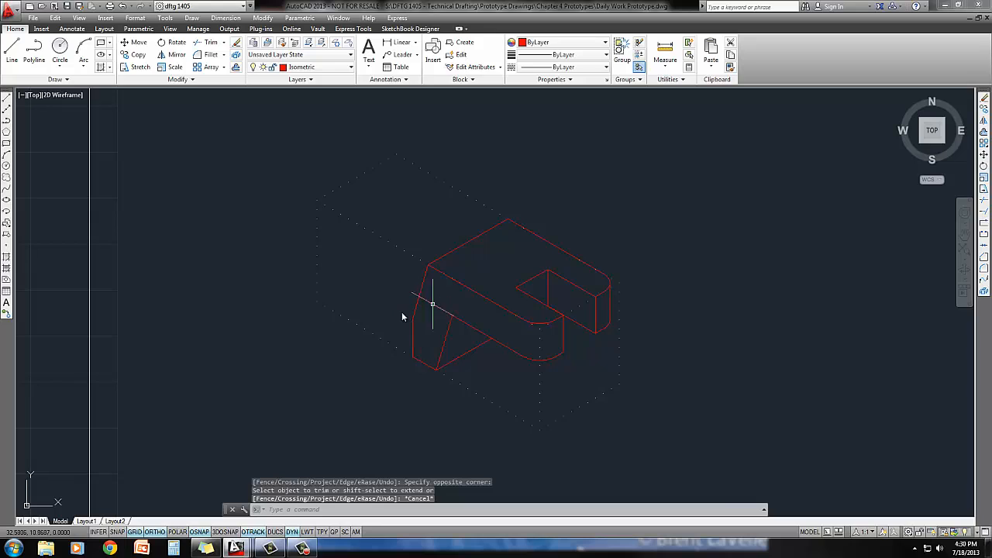
Copy the plate's upper short edge from its near corner to the top of the leg's 1-unit vertical line
{"action": "left_click", "coordinate": [134, 54]}
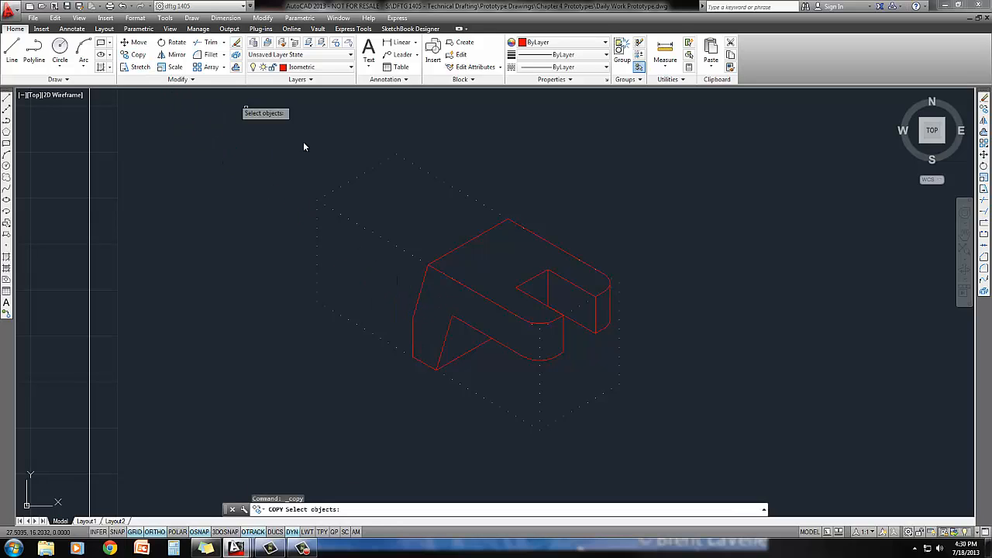
{"action": "left_click", "coordinate": [449, 238]}
{"action": "left_click", "coordinate": [442, 231]}
{"action": "key", "text": "Return"}
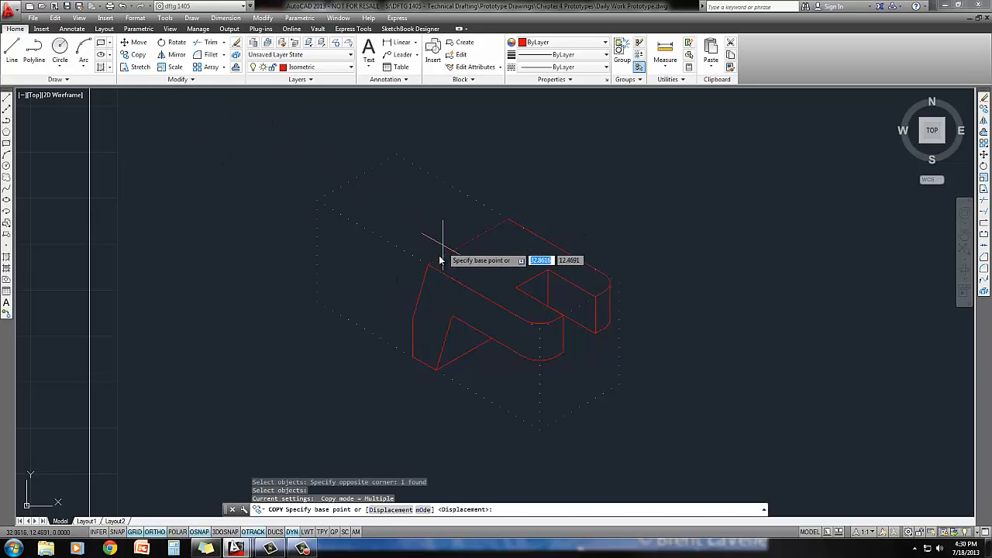
{"action": "left_click", "coordinate": [427, 266]}
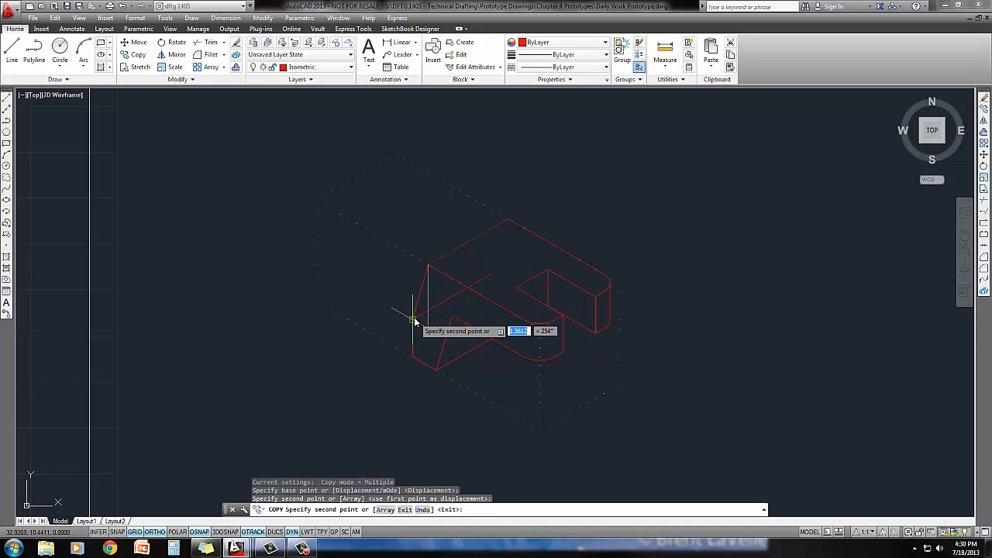
{"action": "key", "text": "Return"}
Draw a 2.25-unit line along the 150° axis from the midpoint of the edge copied to the vertical line's top
{"action": "middle_click_drag", "start_coordinate": [423, 320], "coordinate": [504, 351]}
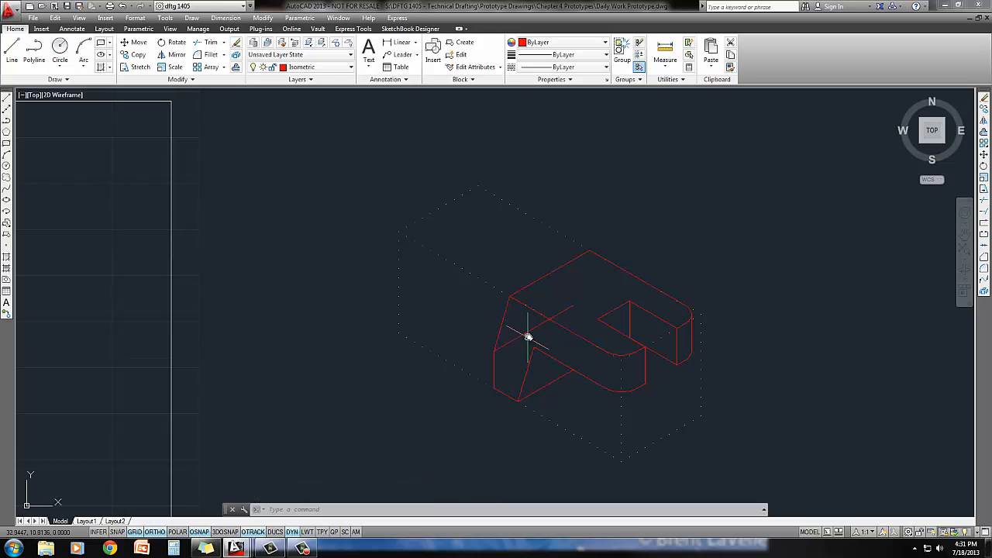
{"action": "middle_click_drag", "start_coordinate": [541, 327], "coordinate": [549, 328]}
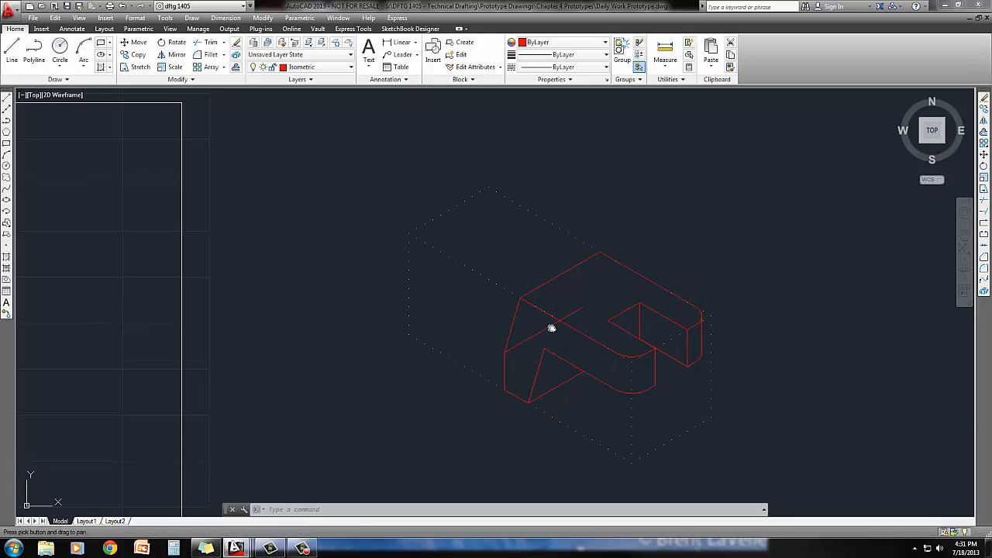
{"action": "right_click", "coordinate": [553, 329]}
{"action": "key", "text": "Escape"}
{"action": "type", "text": "l"}
{"action": "key", "text": "Return"}
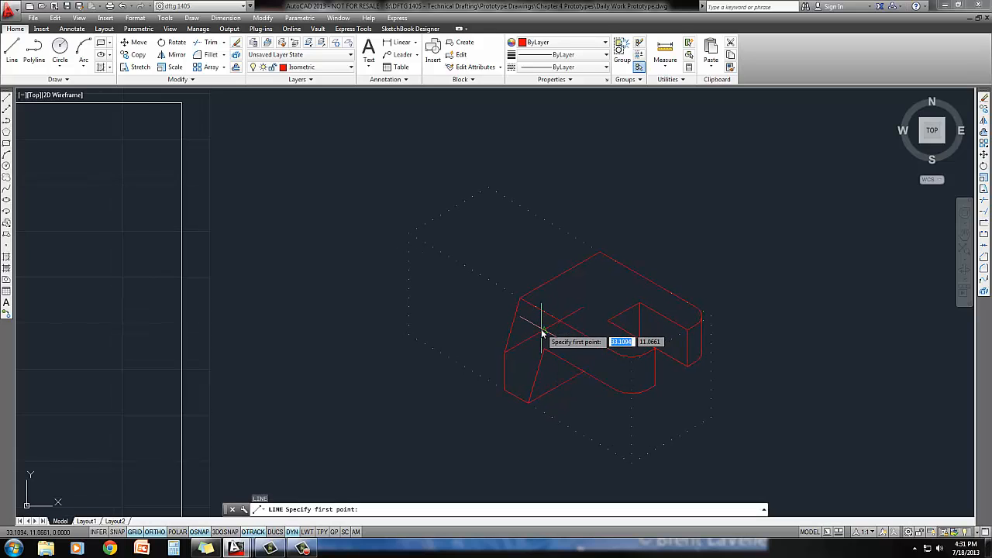
{"action": "left_click", "coordinate": [543, 329]}
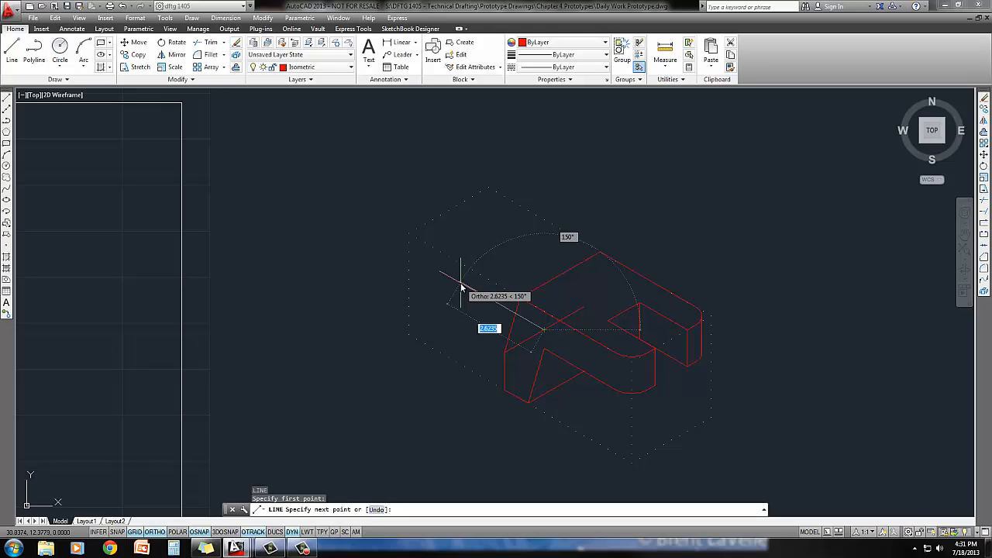
{"action": "type", "text": "2"}
{"action": "key", "text": "Return"}
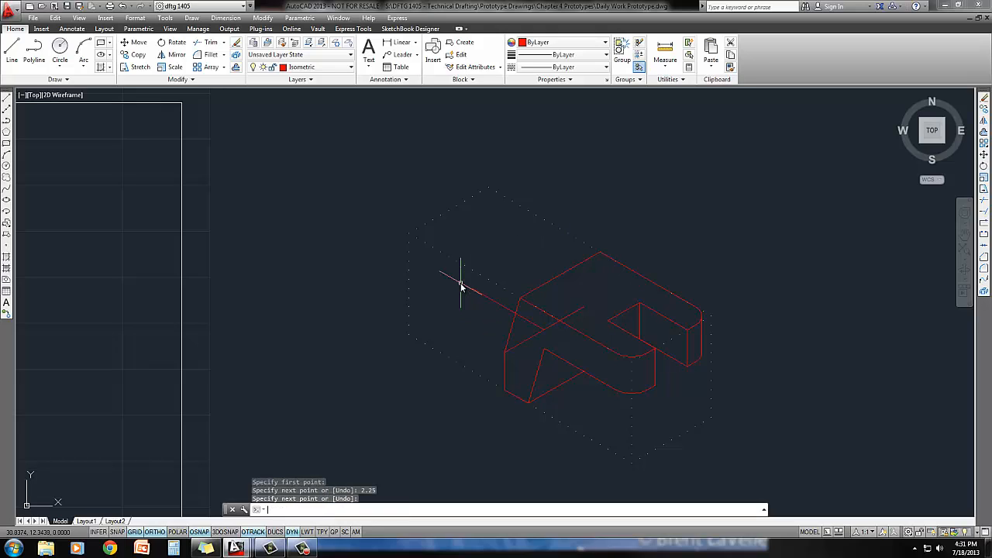
{"action": "key", "text": "Return"}
Move the 2.25-unit line to the Construction layer and clear the selection
{"action": "left_click", "coordinate": [467, 292]}
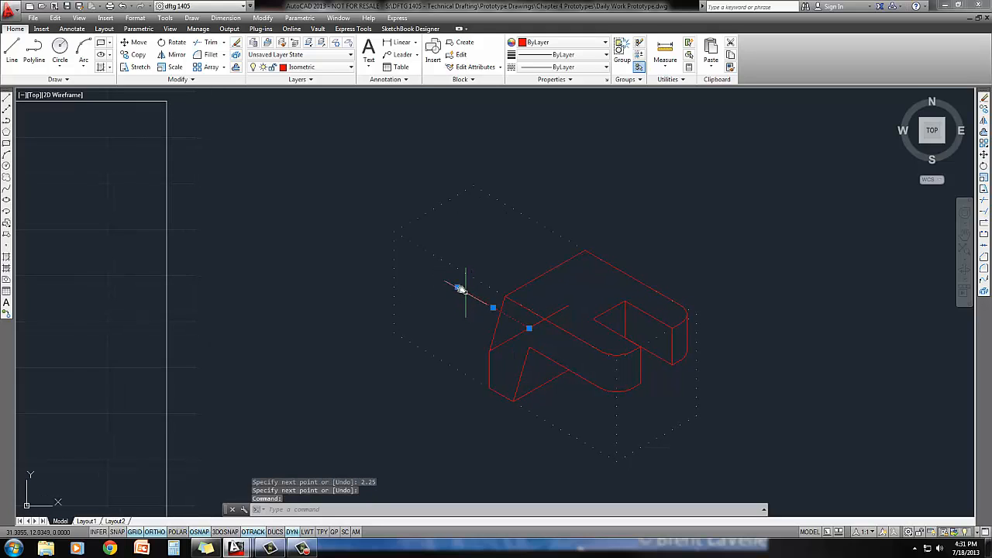
{"action": "left_click", "coordinate": [327, 68]}
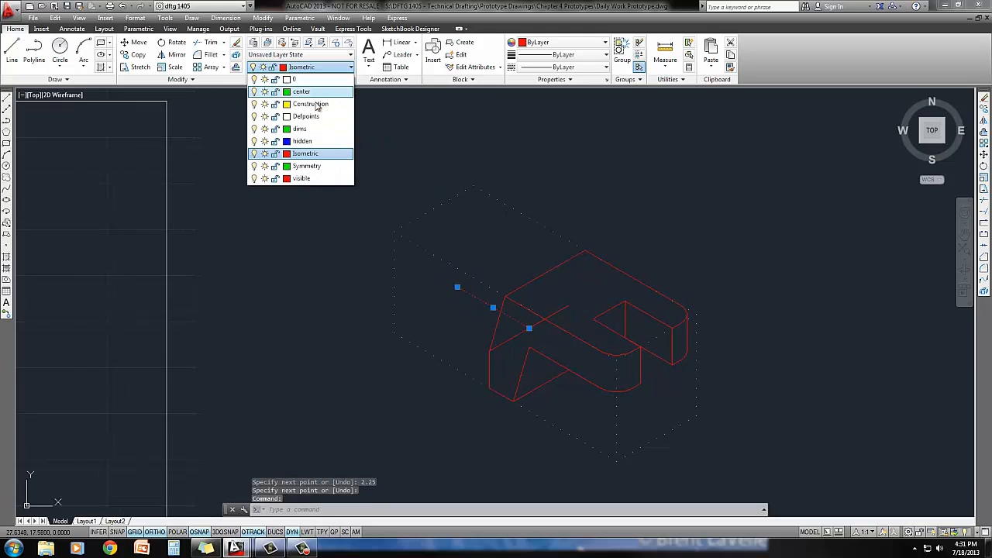
{"action": "left_click", "coordinate": [316, 105]}
{"action": "key", "text": "Escape"}
{"action": "key", "text": "Escape"}
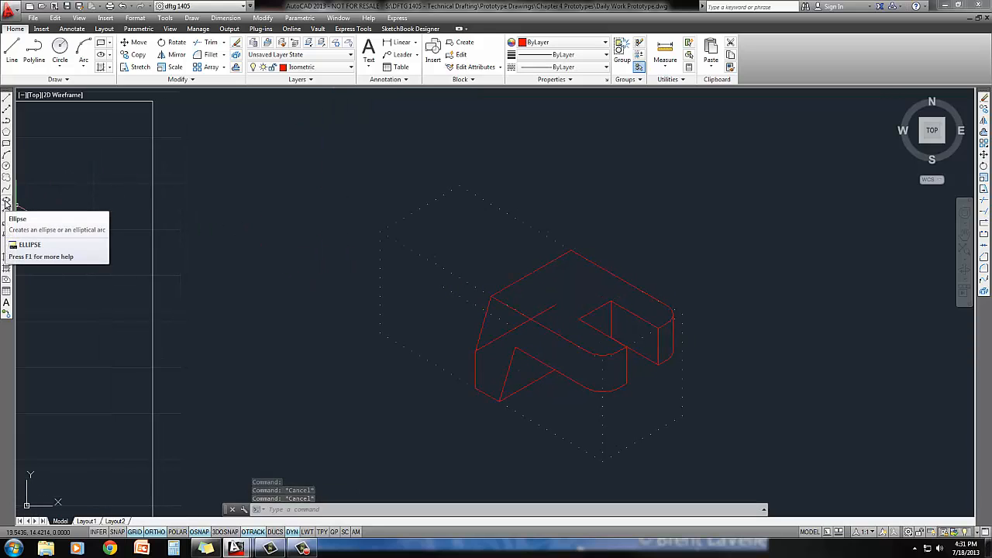
Draw an isocircle of radius .75 on the top isoplane, centred on the far end of the 2.25-unit construction line
{"action": "left_click", "coordinate": [6, 203]}
{"action": "type", "text": "i"}
{"action": "key", "text": "Return"}
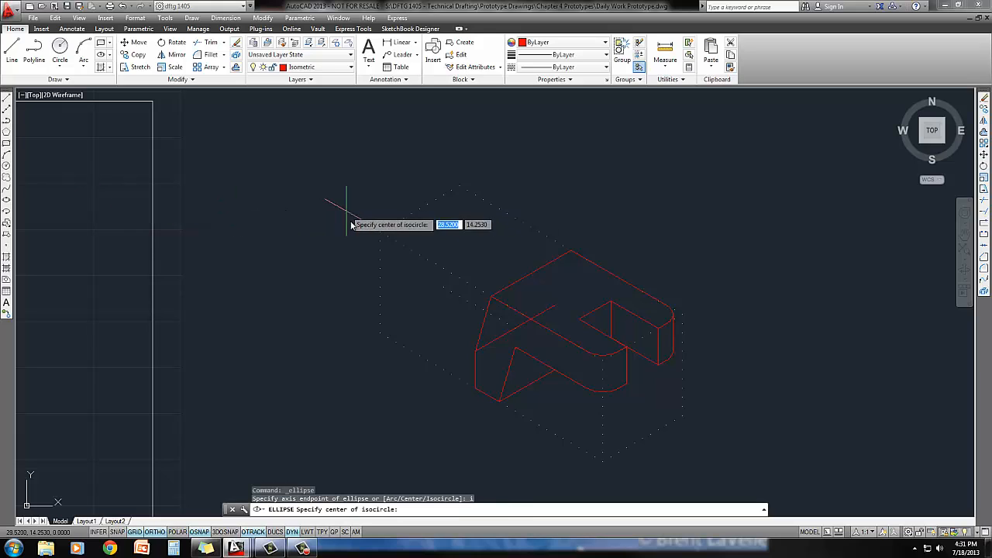
{"action": "left_click", "coordinate": [443, 289]}
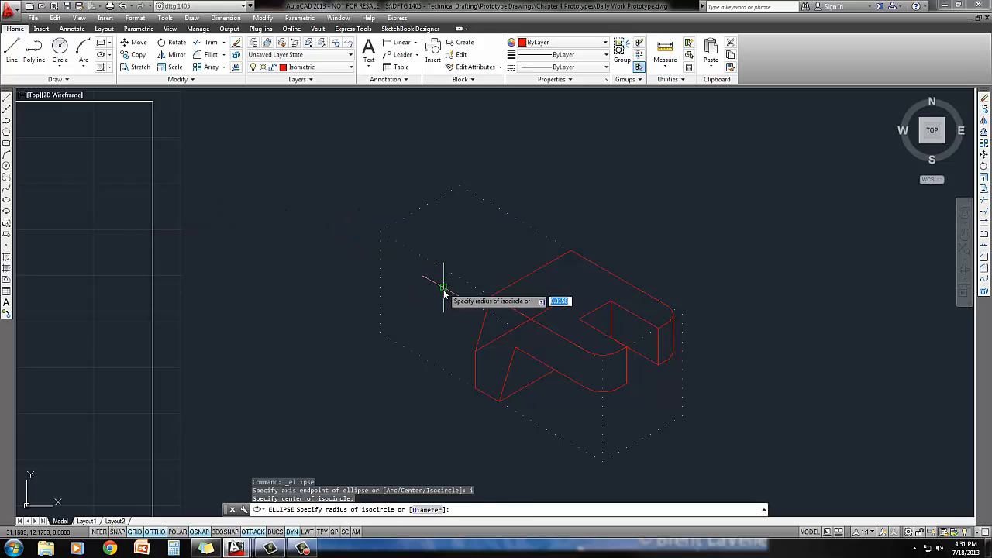
{"action": "key", "text": "F5"}
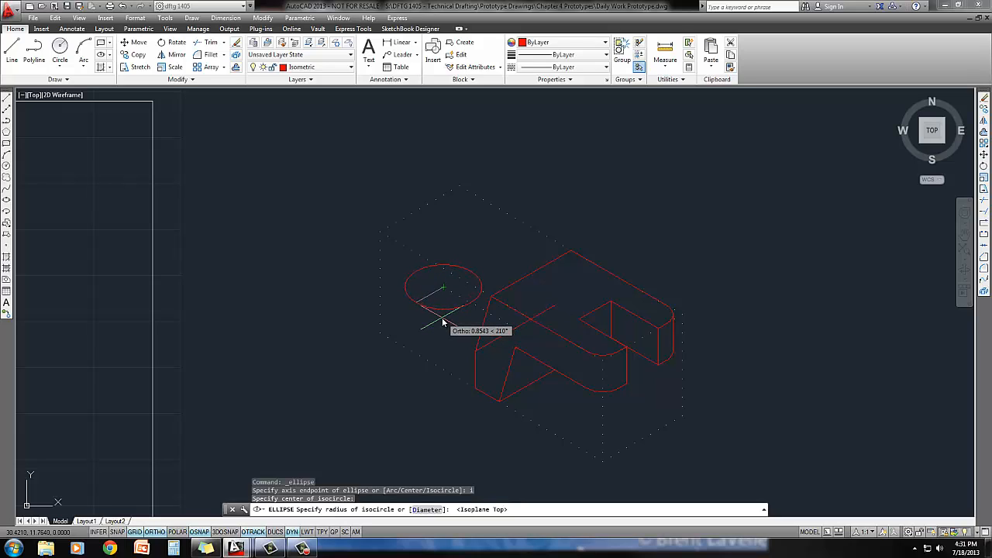
{"action": "type", "text": "1"}
{"action": "type", "text": "75"}
{"action": "key", "text": "Return"}
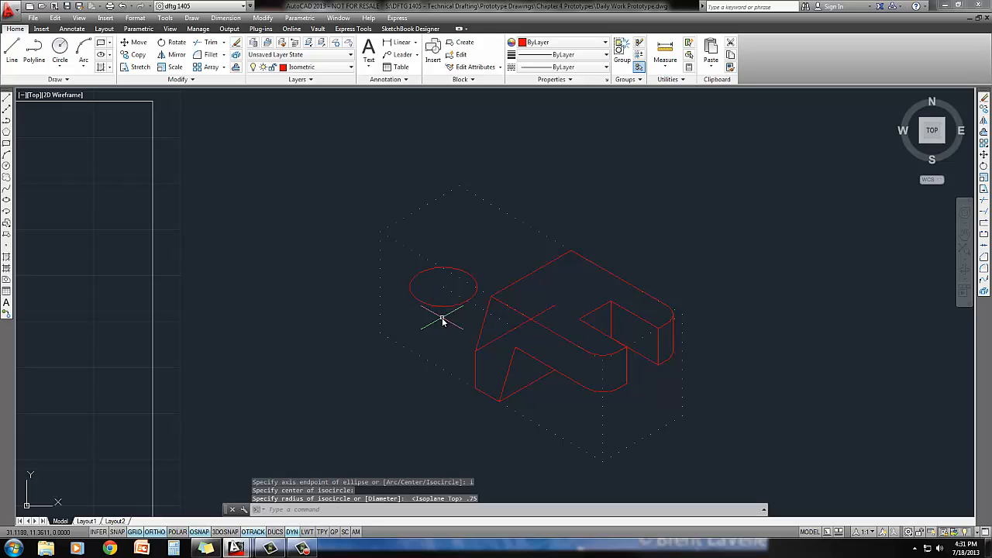
{"action": "middle_click_drag", "start_coordinate": [442, 320], "coordinate": [431, 318]}
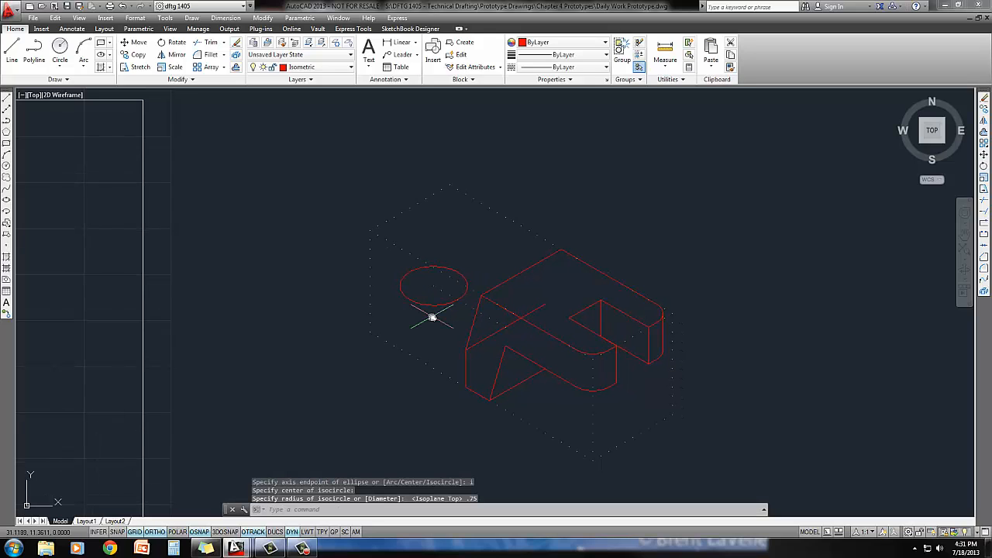
Try to draw a line from the top of the leg's vertical line tangent to the isocircle, with Ortho turned off
{"action": "key", "text": "Return"}
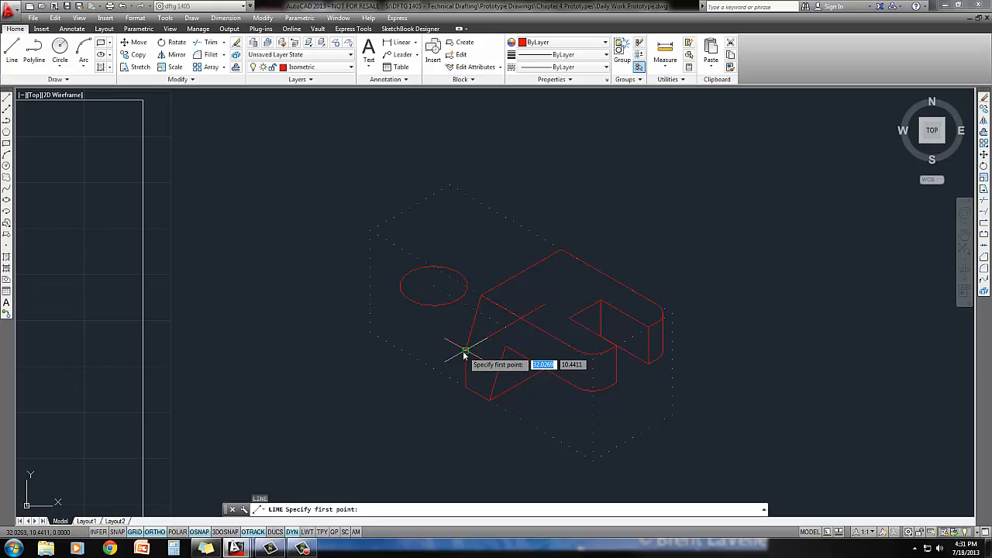
{"action": "left_click", "coordinate": [461, 348]}
{"action": "right_click", "coordinate": [401, 284], "text": "shift"}
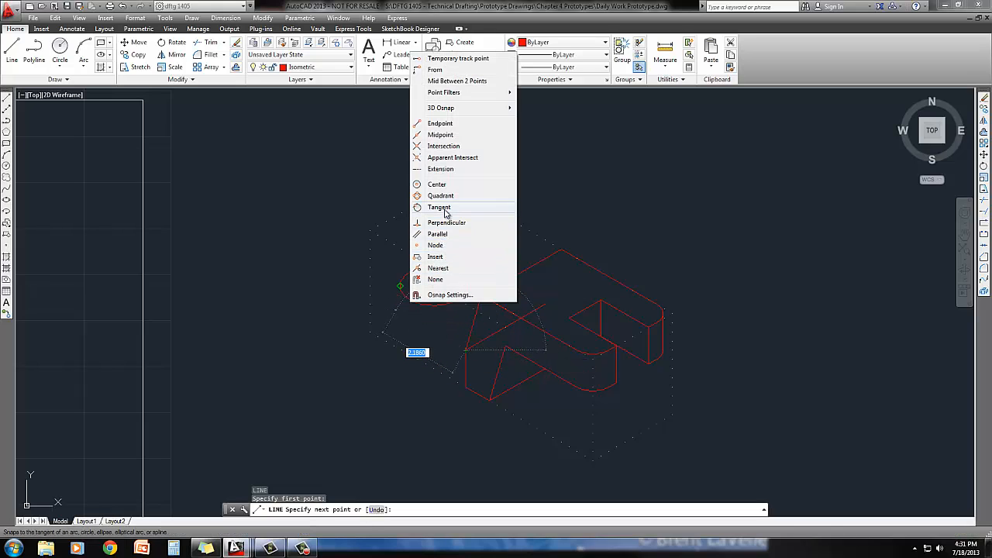
{"action": "left_click", "coordinate": [438, 207]}
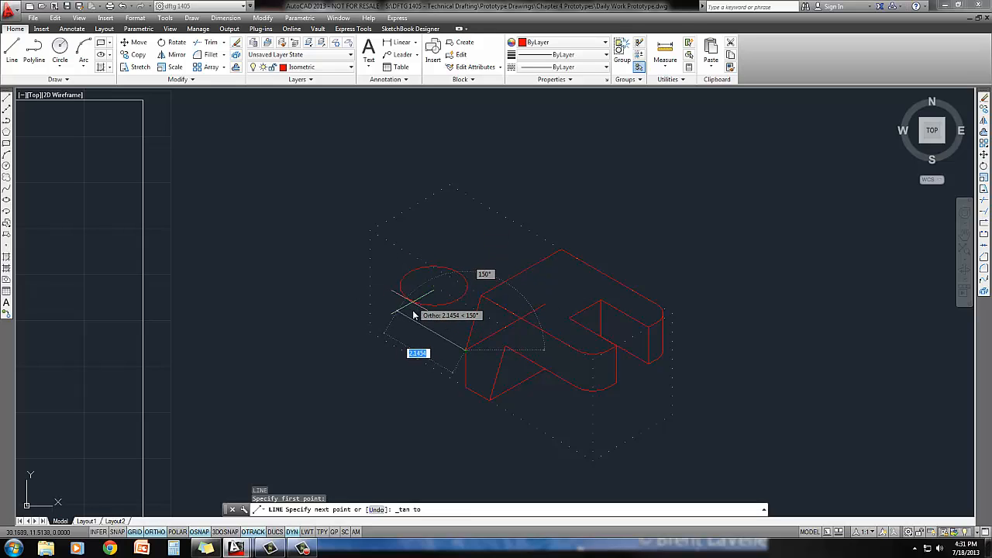
{"action": "key", "text": "F8"}
{"action": "right_click", "coordinate": [419, 307], "text": "shift"}
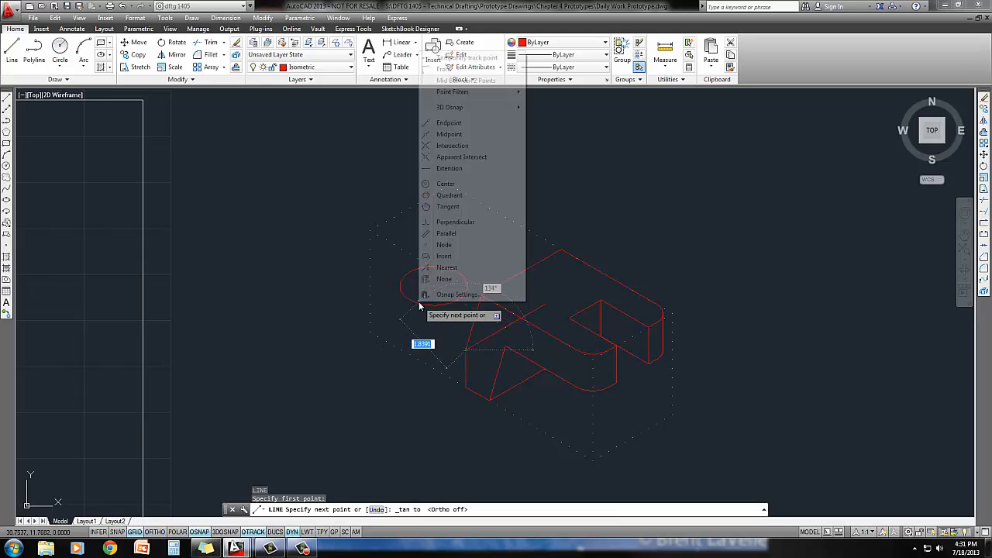
{"action": "left_click", "coordinate": [442, 206]}
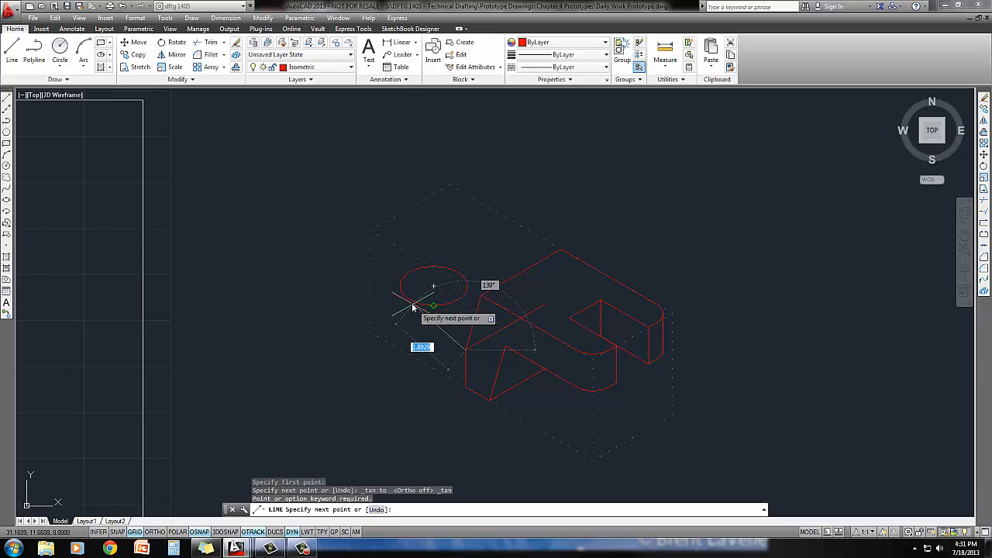
{"action": "right_click", "coordinate": [411, 305], "text": "shift"}
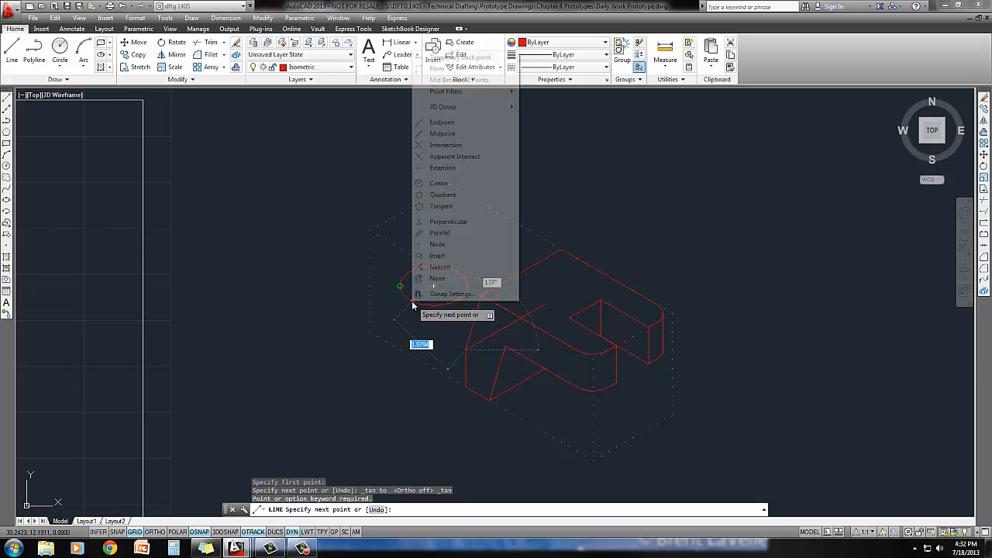
{"action": "left_click", "coordinate": [442, 205]}
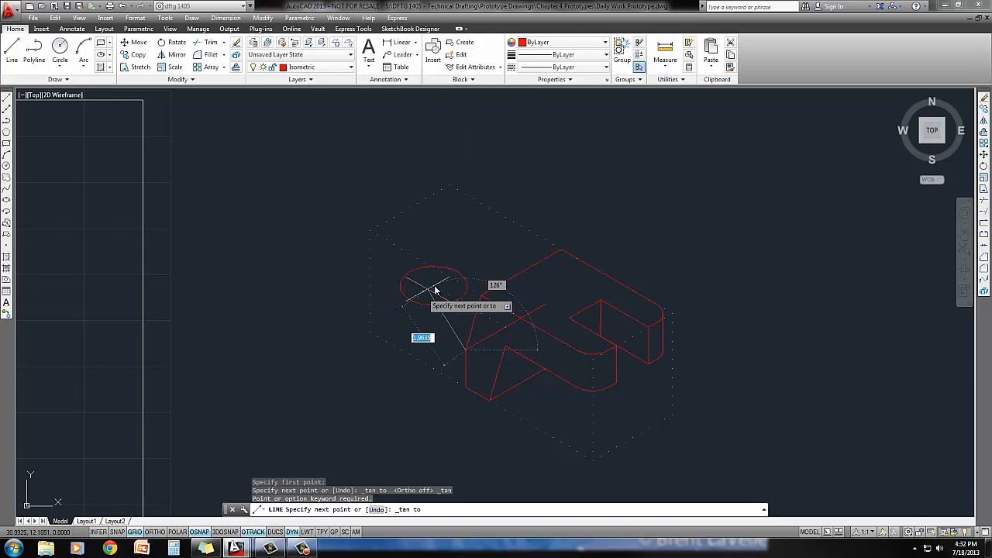
{"action": "scroll", "coordinate": [419, 310], "scroll_direction": "up", "scroll_amount": 4}
{"action": "mouse_move", "coordinate": [421, 326]}
{"action": "middle_mouse_down"}
{"action": "mouse_move", "coordinate": [427, 339]}
{"action": "mouse_move", "coordinate": [470, 307]}
{"action": "middle_mouse_up"}
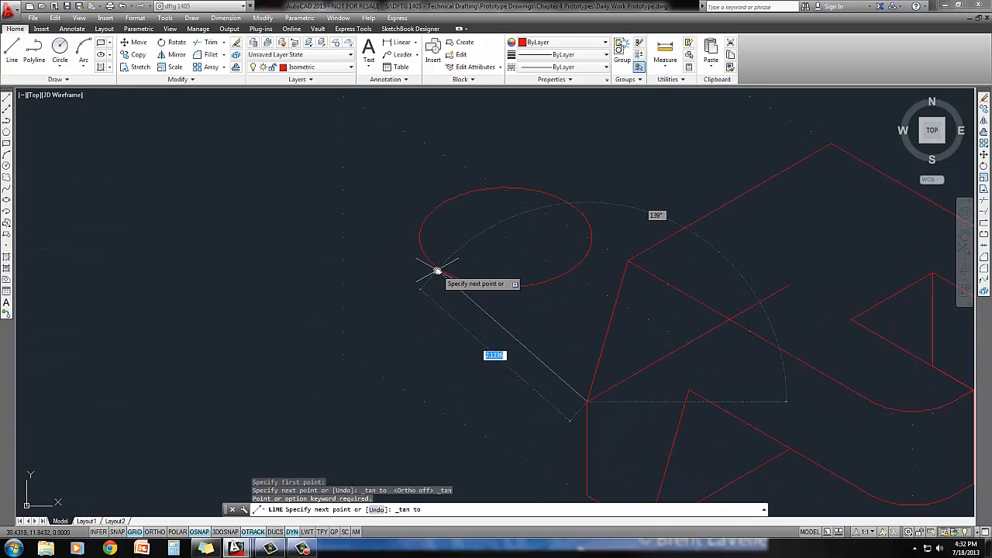
{"action": "key", "text": "Escape"}
Draw a line from the far end of the copied edge tangent to the upper side of the isocircle
{"action": "scroll", "coordinate": [418, 282], "scroll_direction": "down", "scroll_amount": 2}
{"action": "key", "text": "space"}
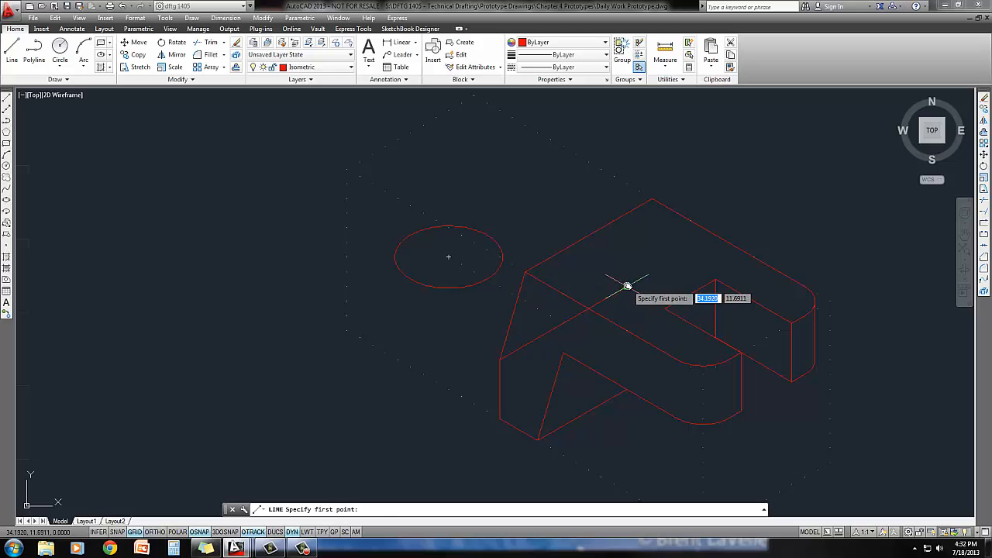
{"action": "left_click", "coordinate": [625, 286]}
{"action": "right_click", "coordinate": [539, 210], "text": "shift"}
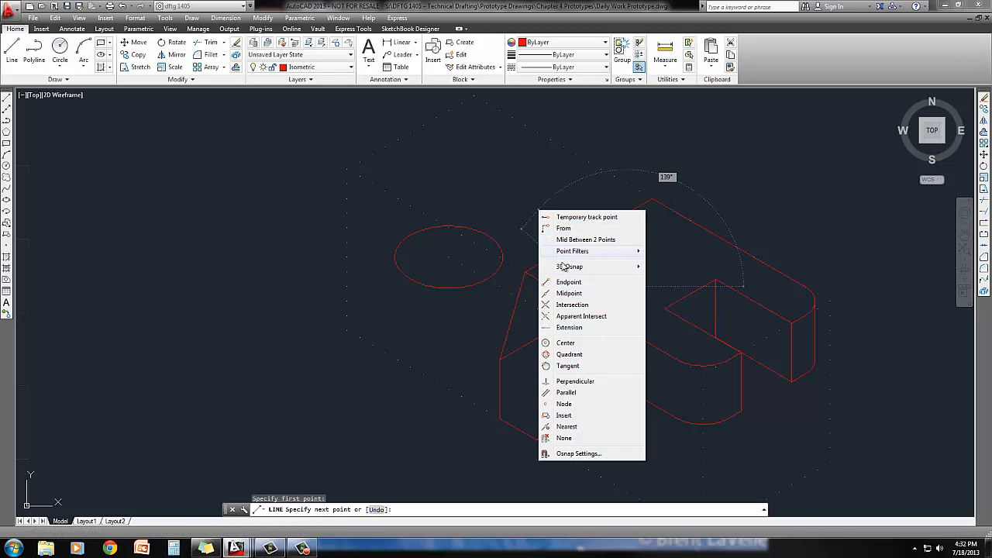
{"action": "left_click", "coordinate": [564, 365]}
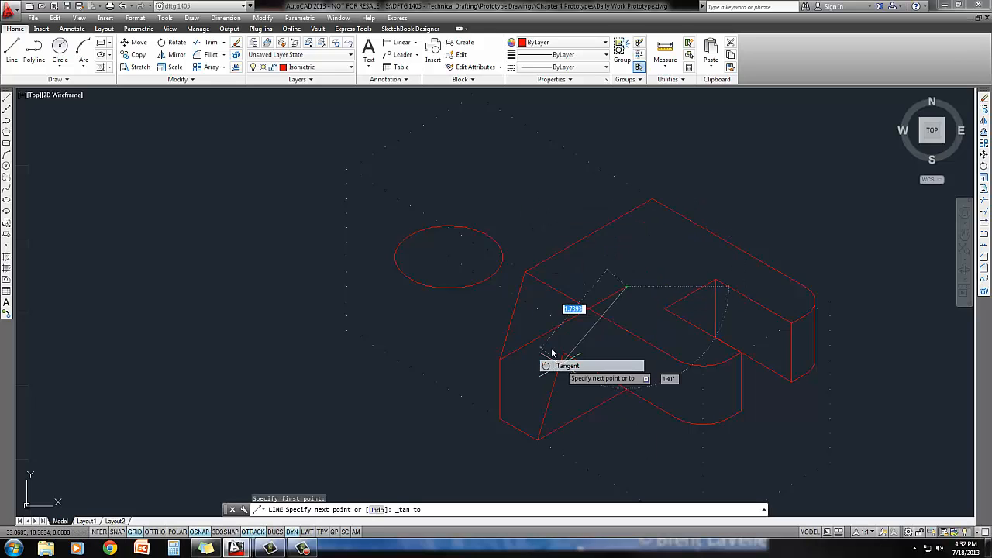
{"action": "left_click", "coordinate": [479, 237]}
{"action": "key", "text": "Escape"}
{"action": "key", "text": "Escape"}
{"action": "key", "text": "Escape"}
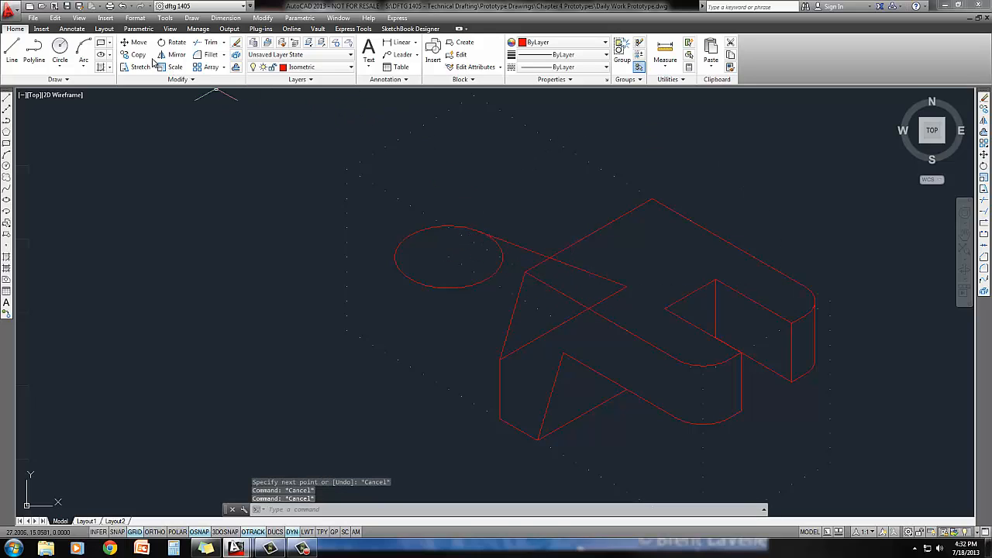
Mirror the tangent line across the 2.25-unit construction line, keeping the source line
{"action": "left_click", "coordinate": [177, 58]}
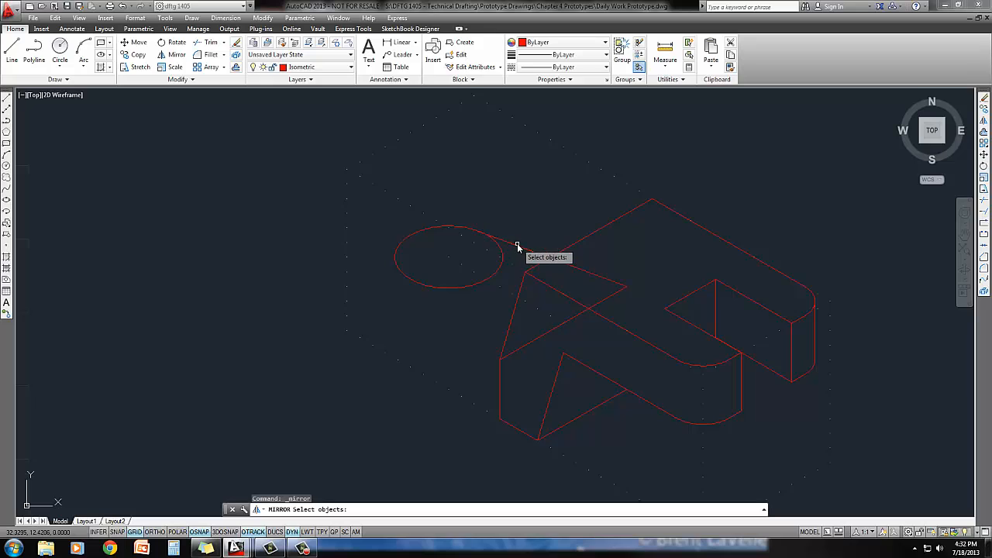
{"action": "left_click", "coordinate": [516, 248]}
{"action": "key", "text": "Return"}
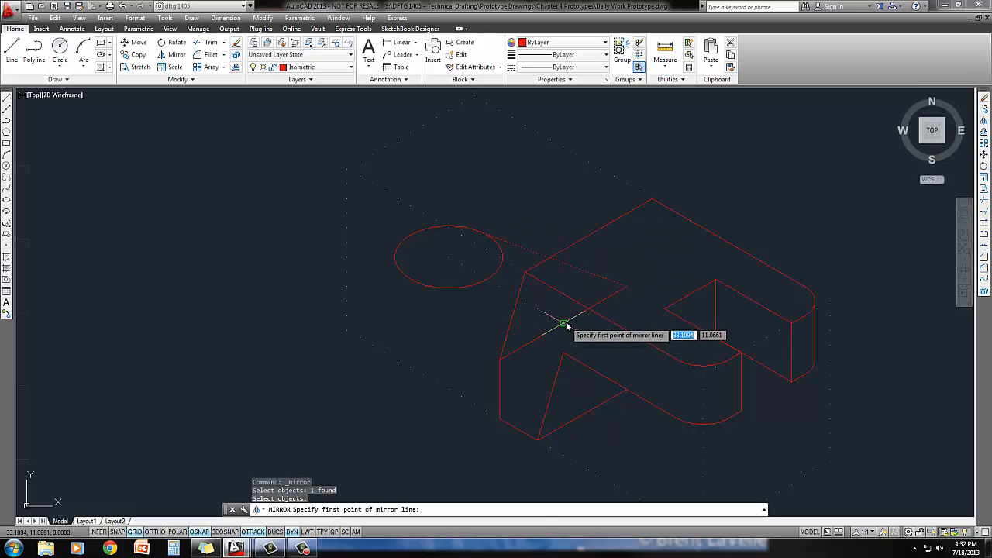
{"action": "left_click", "coordinate": [568, 327]}
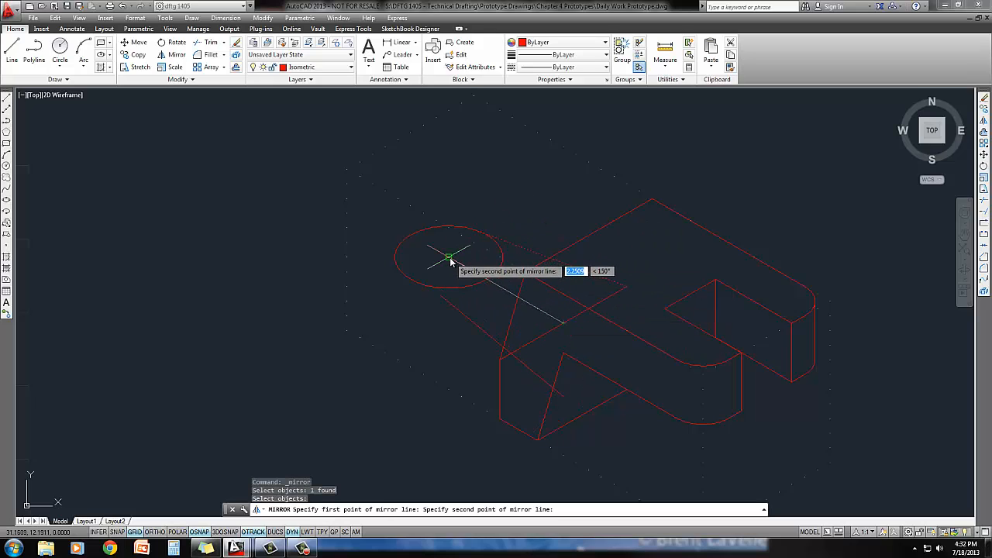
{"action": "left_click", "coordinate": [449, 257]}
{"action": "key", "text": "Return"}
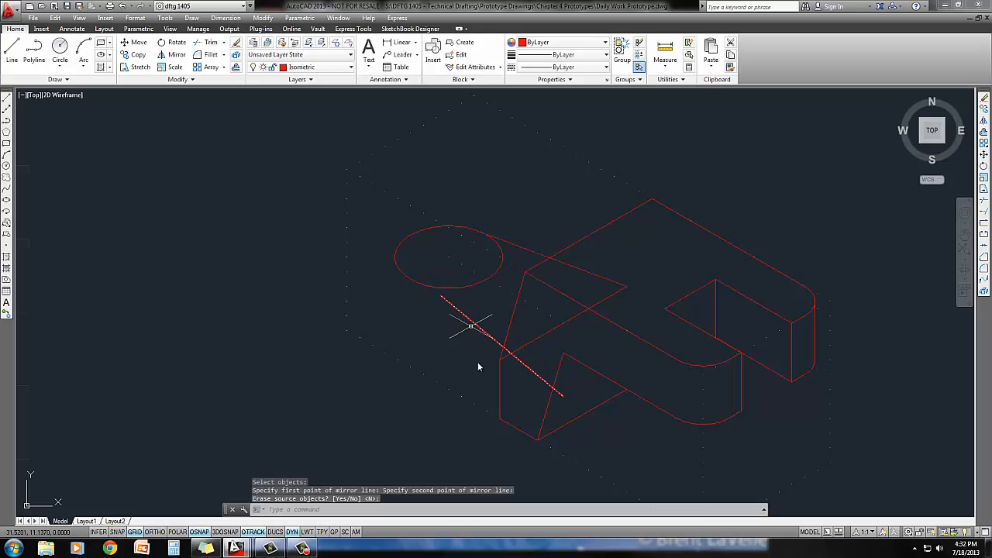
Move the mirrored line so its lower end sits on the top of the leg's vertical line
{"action": "type", "text": "m"}
{"action": "key", "text": "Return"}
{"action": "left_click", "coordinate": [514, 370]}
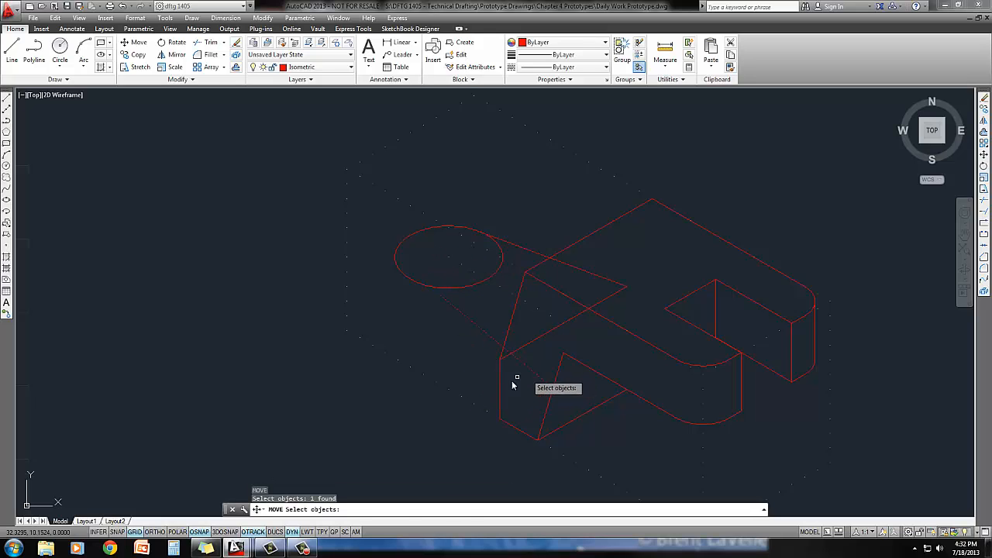
{"action": "key", "text": "Return"}
{"action": "left_click", "coordinate": [542, 396]}
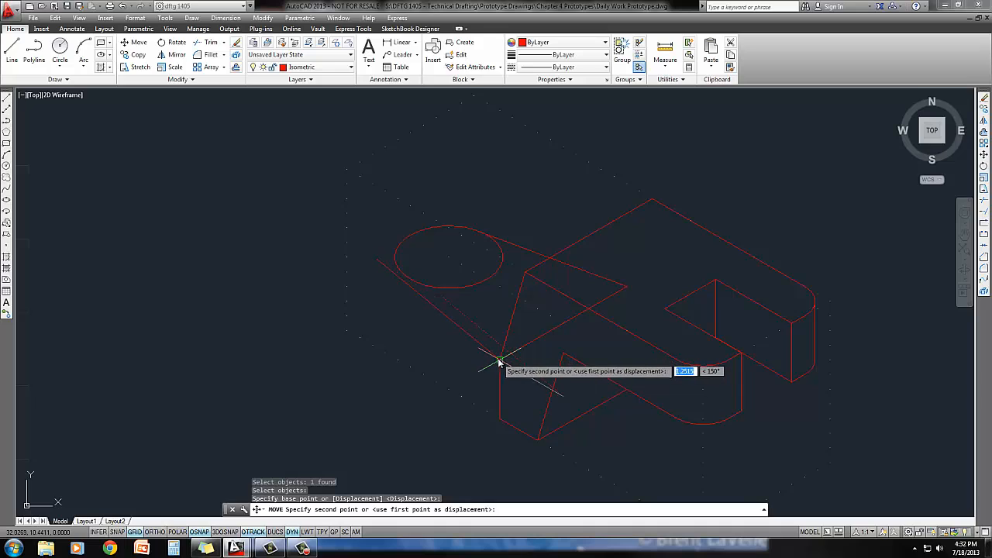
{"action": "left_click", "coordinate": [499, 359]}
Stretch the moved line's free end to a tangent point on the isocircle and clear the selection
{"action": "left_click", "coordinate": [491, 351]}
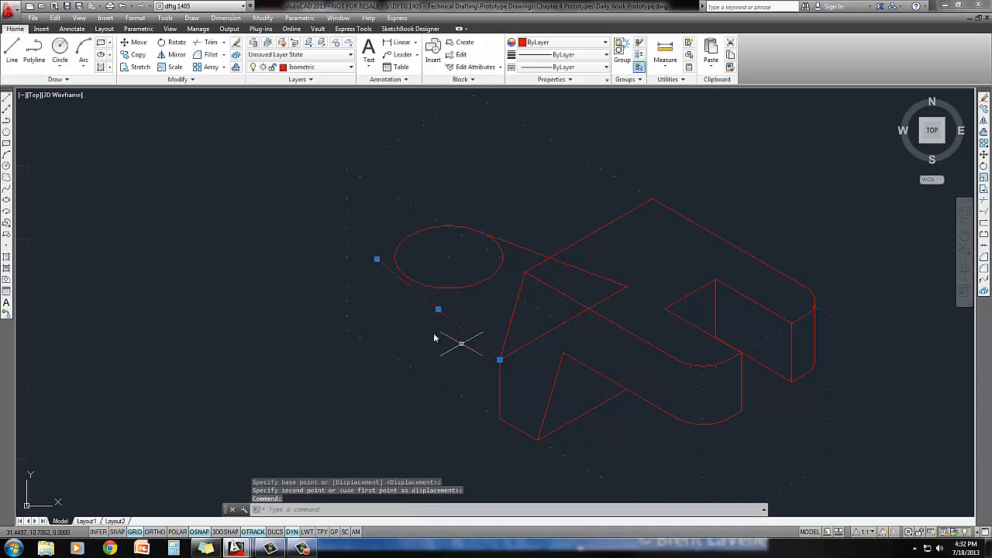
{"action": "left_click", "coordinate": [377, 259]}
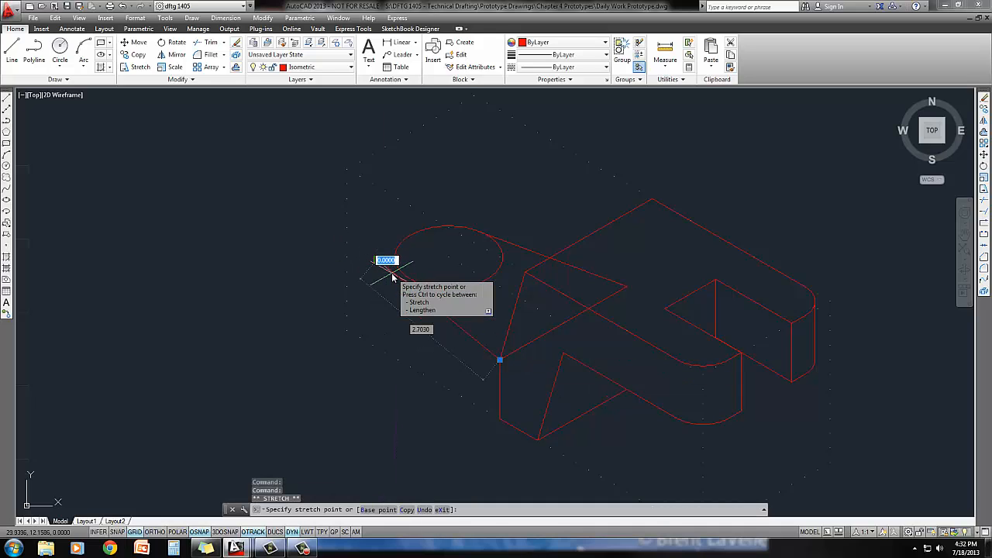
{"action": "right_click", "coordinate": [393, 275], "text": "shift"}
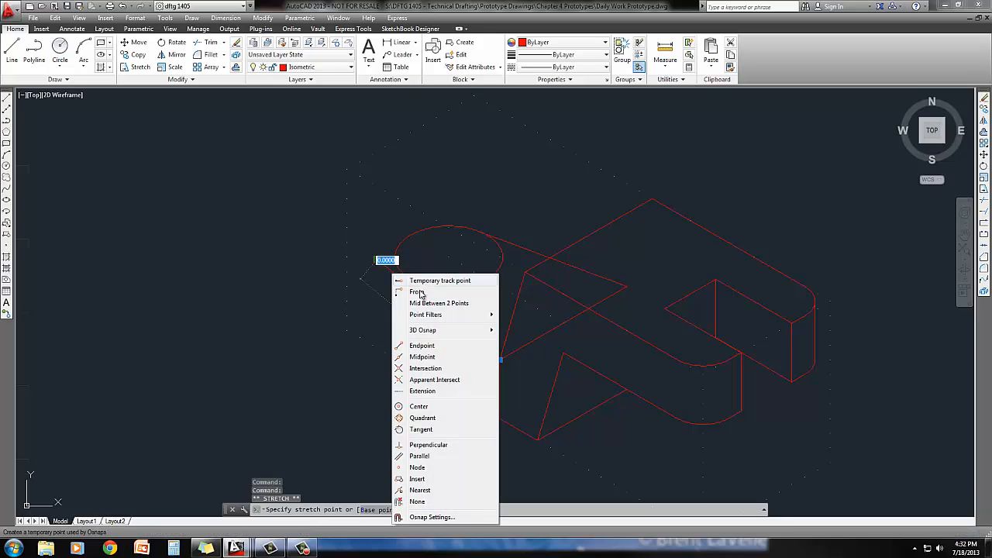
{"action": "left_click", "coordinate": [422, 429]}
{"action": "key", "text": "Escape"}
{"action": "key", "text": "Escape"}
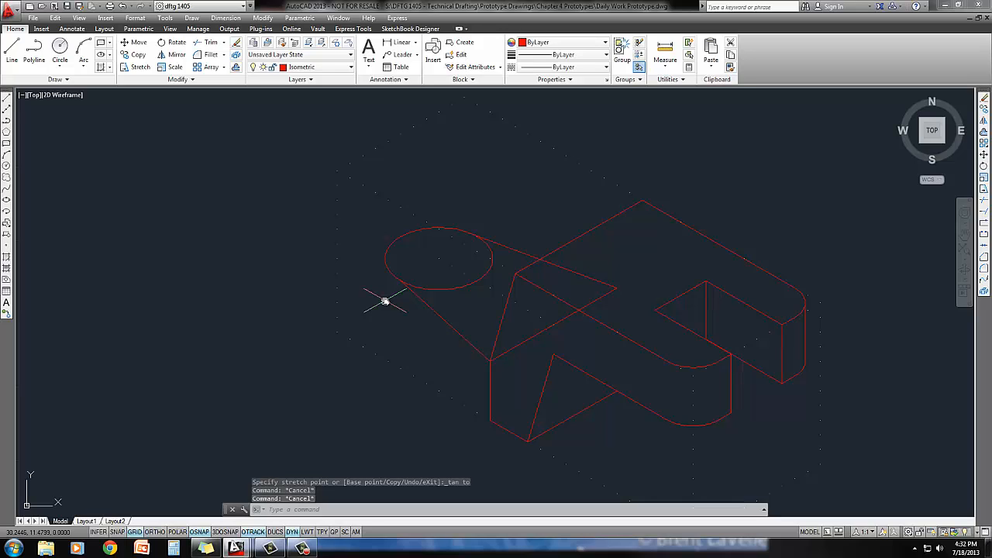
Delete the copied edge between the tangent lines and trim the upper tangent line where it passes behind the plate
{"action": "left_click", "coordinate": [535, 337]}
{"action": "key", "text": "Delete"}
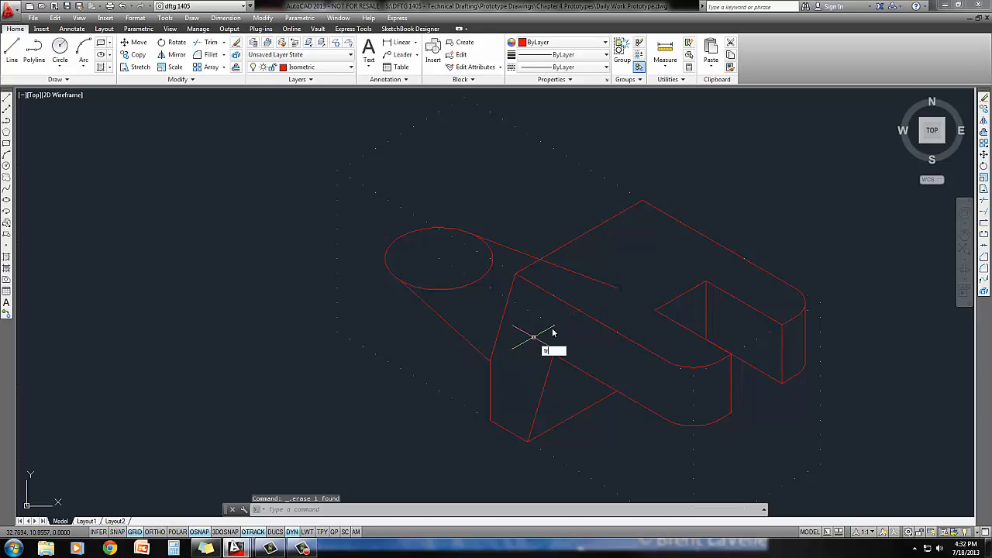
{"action": "type", "text": "tr"}
{"action": "key", "text": "Return"}
{"action": "key", "text": "Return"}
{"action": "key", "text": "Escape"}
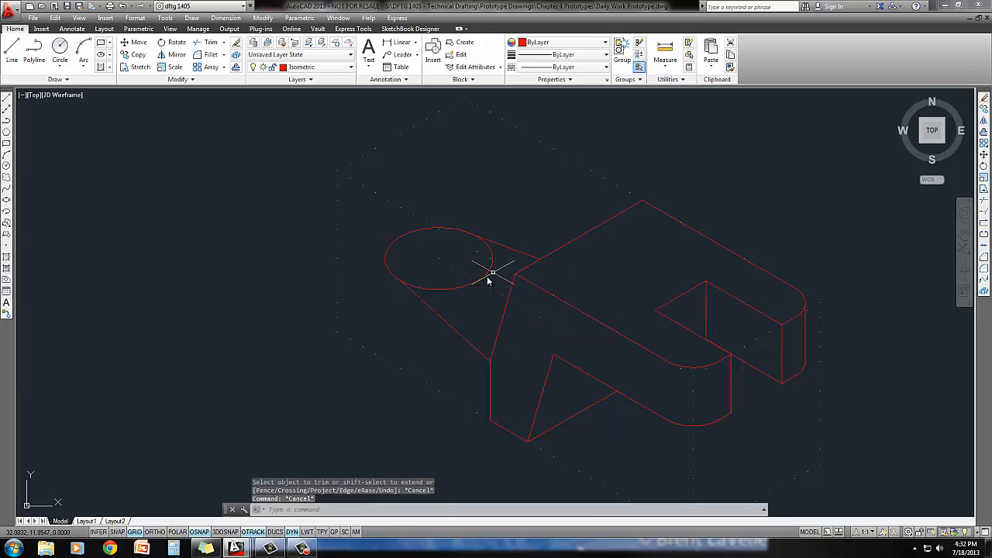
Trim away the inner part of the isocircle between the two tangent lines, leaving the tab's rounded end
{"action": "middle_click_drag", "start_coordinate": [489, 280], "coordinate": [499, 296]}
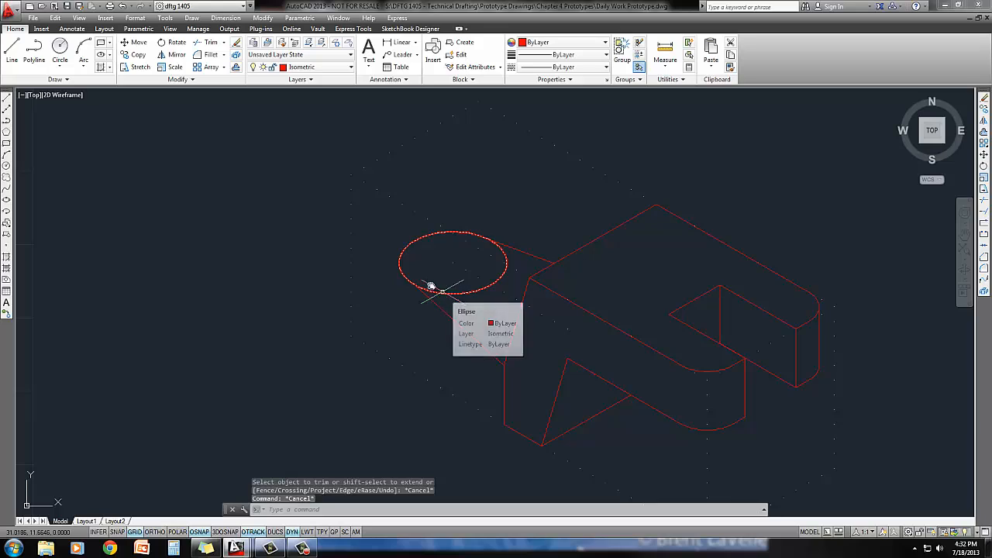
{"action": "type", "text": "tr"}
{"action": "key", "text": "Return"}
{"action": "key", "text": "Return"}
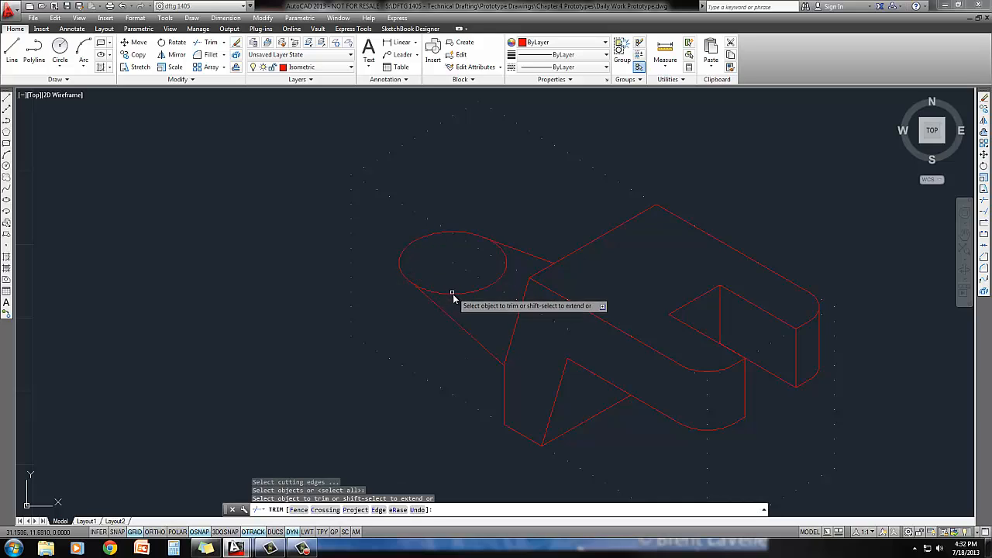
{"action": "left_click", "coordinate": [455, 293]}
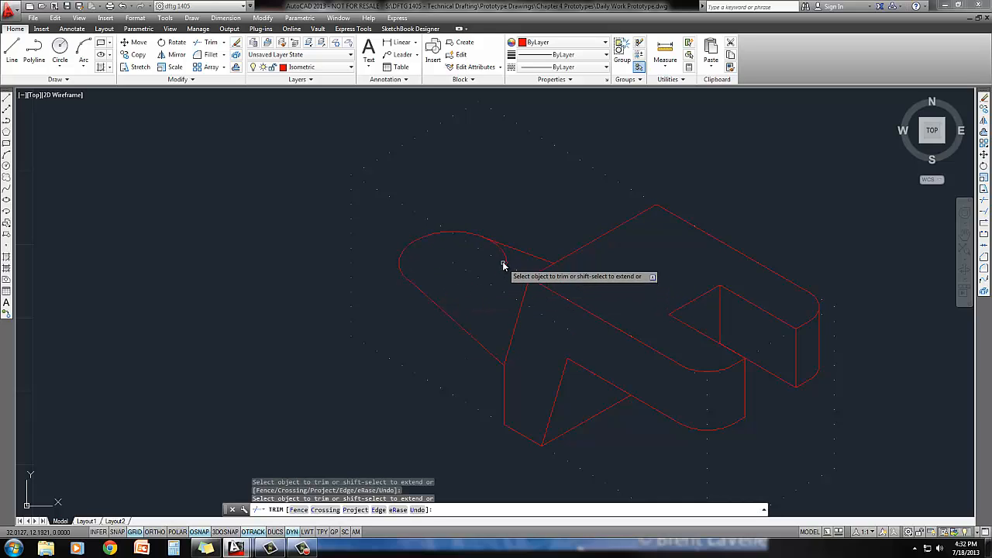
{"action": "key", "text": "Escape"}
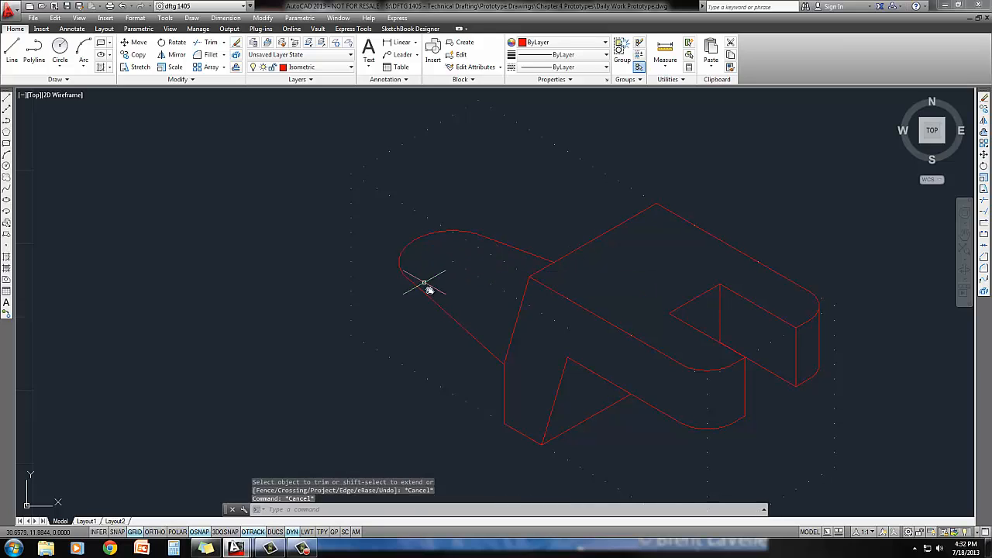
Copy the tab's rounded end and both tangent lines from the top to the bottom of the leg's vertical line
{"action": "left_click", "coordinate": [136, 54]}
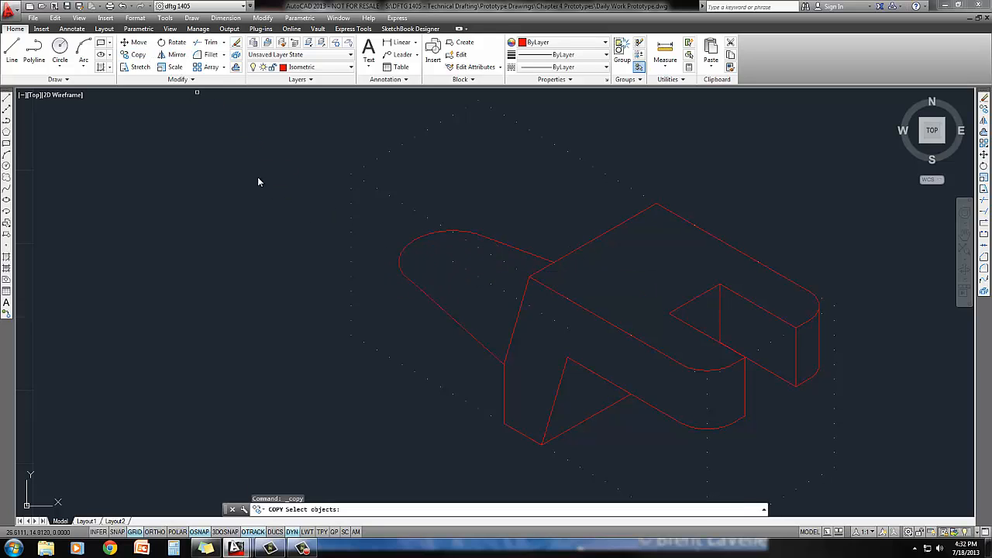
{"action": "left_click", "coordinate": [419, 277]}
{"action": "left_click", "coordinate": [392, 299]}
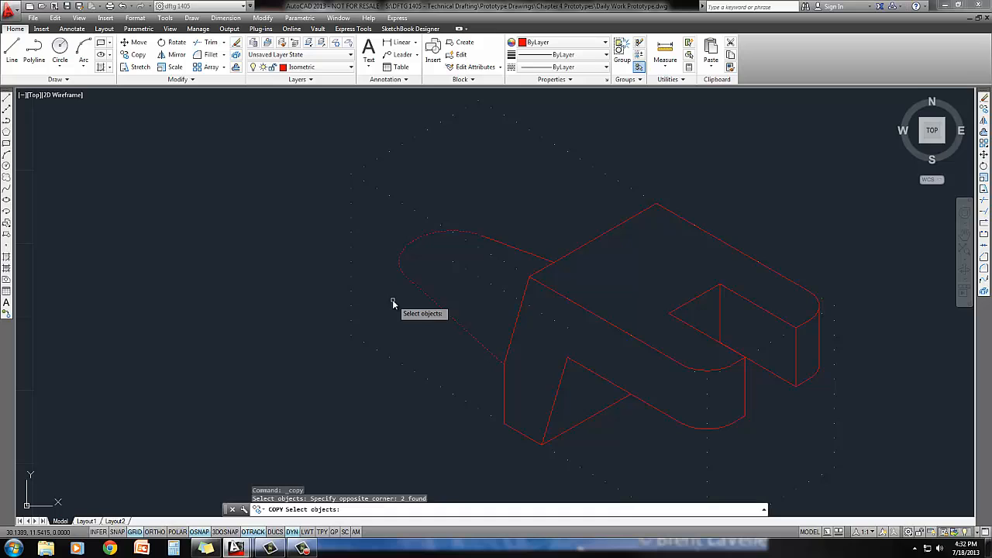
{"action": "left_click", "coordinate": [493, 237]}
{"action": "key", "text": "Return"}
{"action": "left_click", "coordinate": [505, 362]}
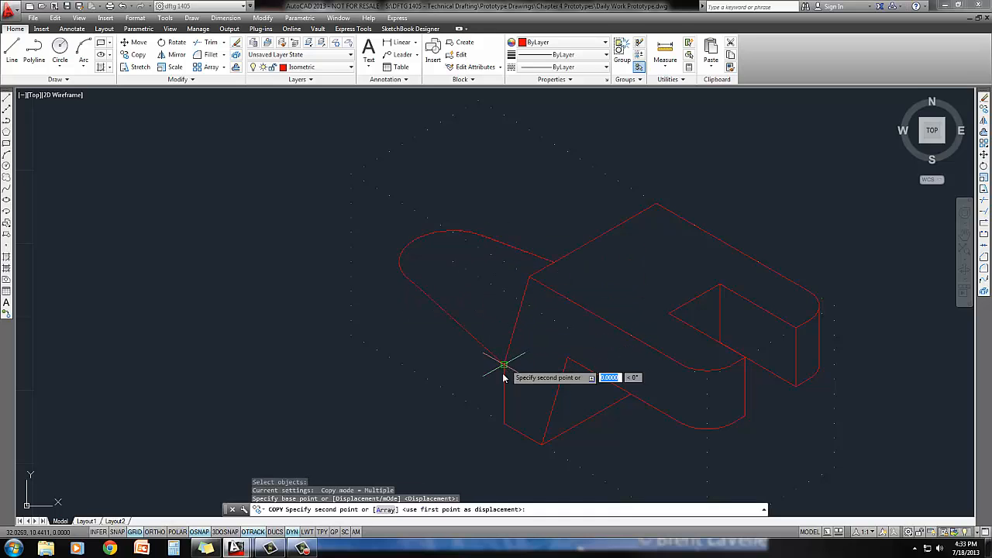
{"action": "left_click", "coordinate": [504, 425]}
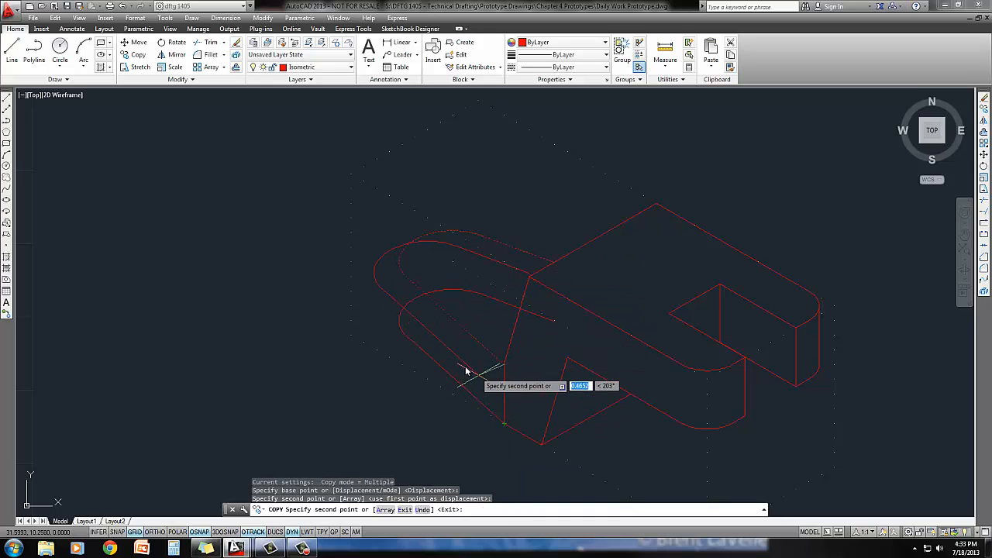
{"action": "key", "text": "Escape"}
Draw a vertical line joining the outermost points of the tab's upper and lower arcs
{"action": "middle_click_drag", "start_coordinate": [410, 344], "coordinate": [398, 337]}
{"action": "type", "text": "l"}
{"action": "key", "text": "Return"}
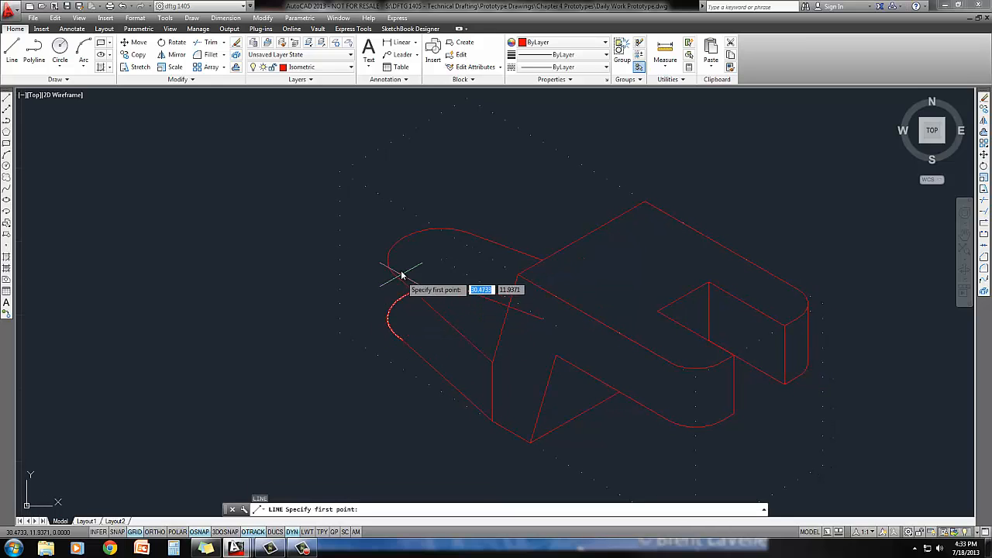
{"action": "left_click", "coordinate": [387, 260]}
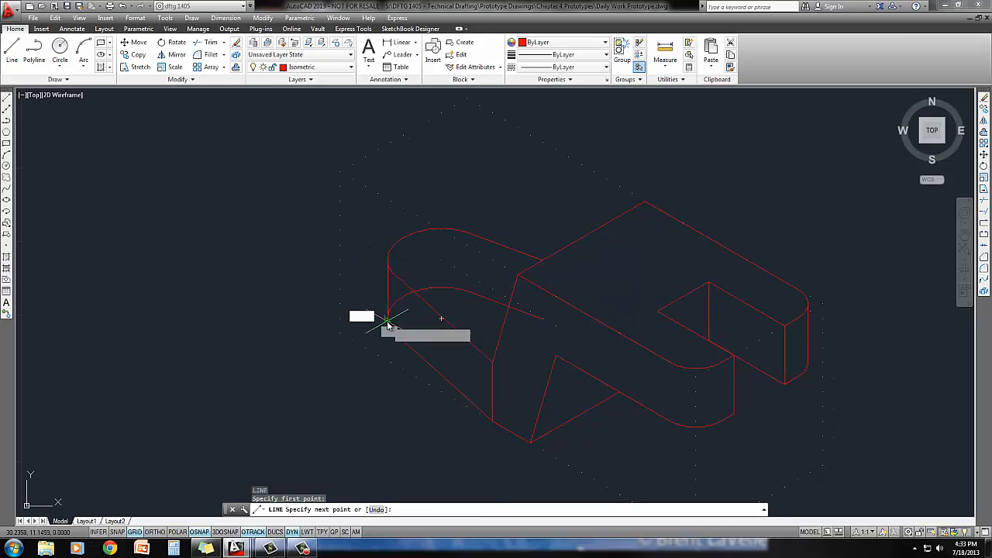
{"action": "left_click", "coordinate": [388, 318]}
{"action": "key", "text": "Return"}
Trim the lower arc between the vertical line and the tab's front top edge, and delete the hidden arc and tangent line
{"action": "middle_click_drag", "start_coordinate": [408, 349], "coordinate": [385, 350]}
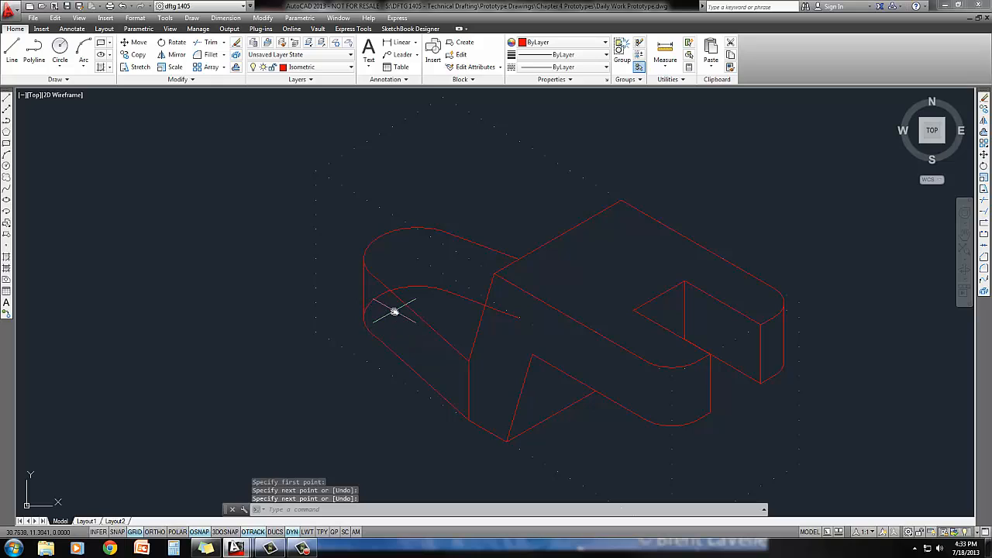
{"action": "type", "text": "tr"}
{"action": "key", "text": "Return"}
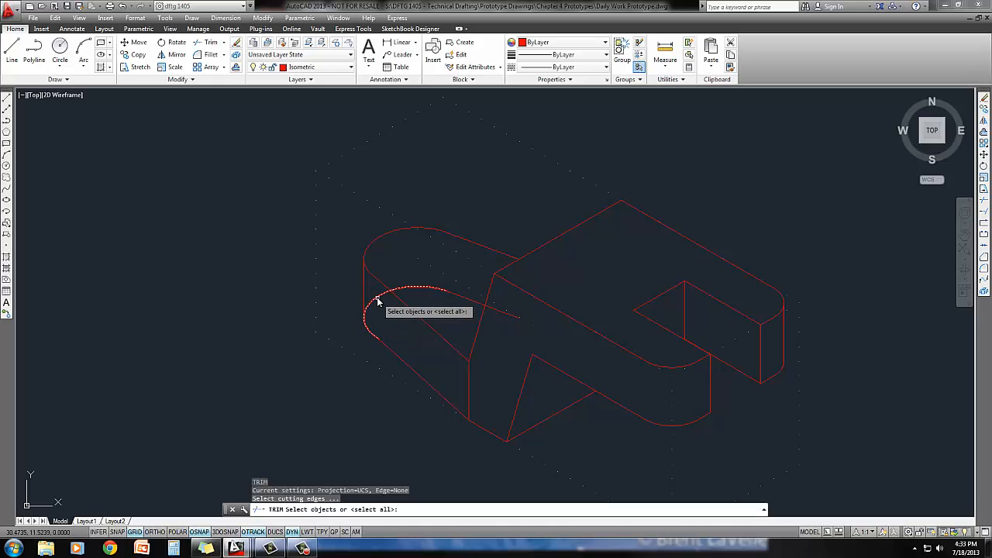
{"action": "key", "text": "Return"}
{"action": "left_click", "coordinate": [380, 294]}
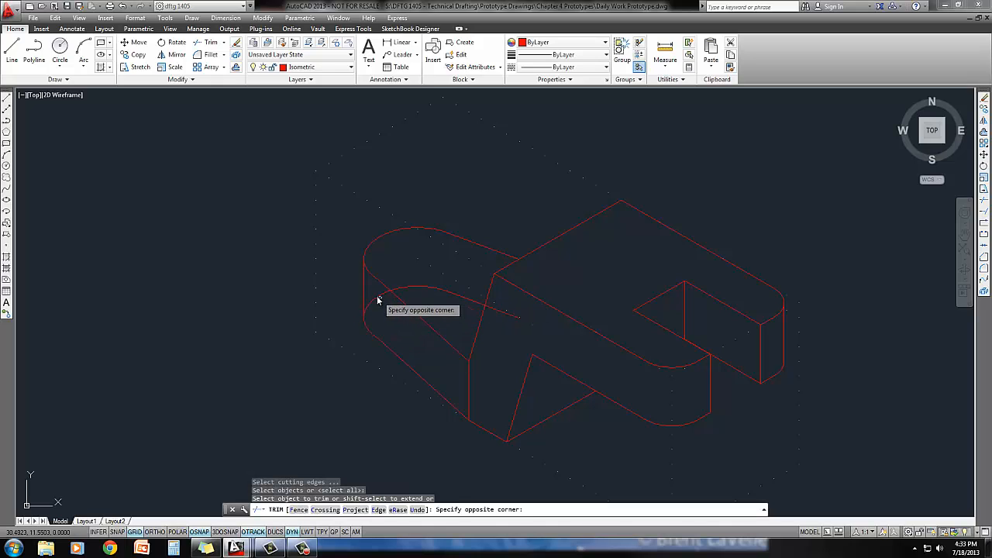
{"action": "left_click", "coordinate": [375, 298]}
{"action": "key", "text": "Escape"}
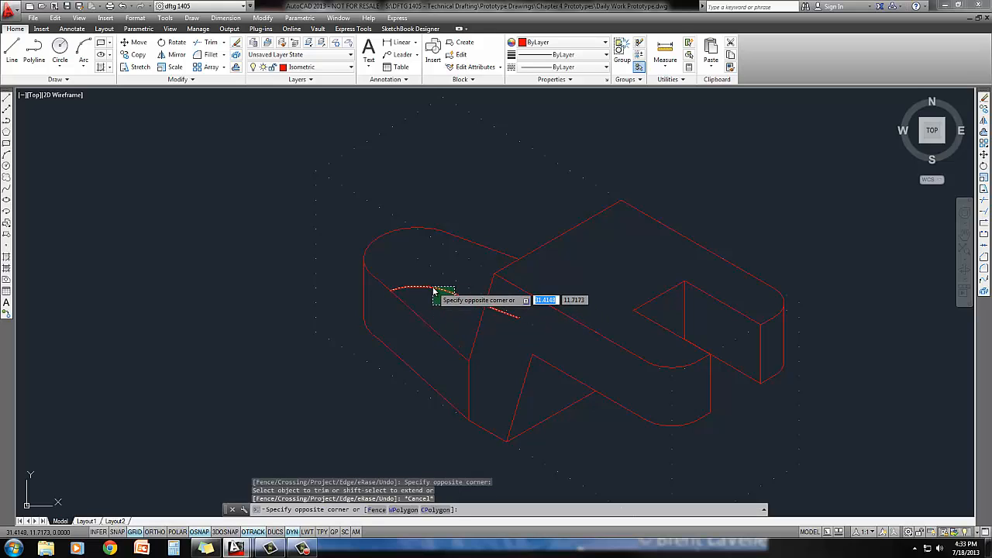
{"action": "left_click", "coordinate": [433, 293]}
{"action": "left_click", "coordinate": [435, 304]}
{"action": "key", "text": "Delete"}
Draw an isocircle of diameter 1.25 centred on the rounded end of the tab's top face
{"action": "middle_click_drag", "start_coordinate": [428, 320], "coordinate": [416, 337]}
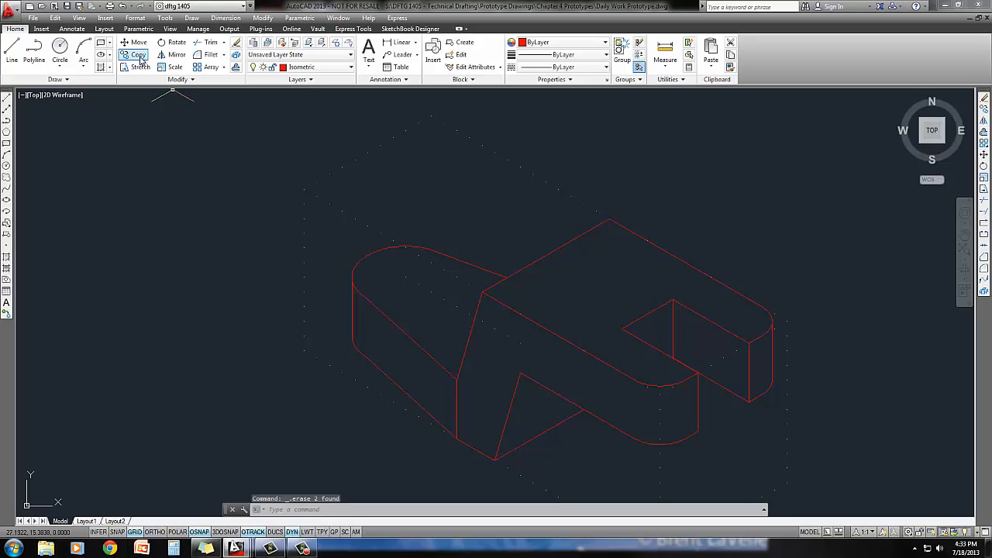
{"action": "left_click", "coordinate": [7, 200]}
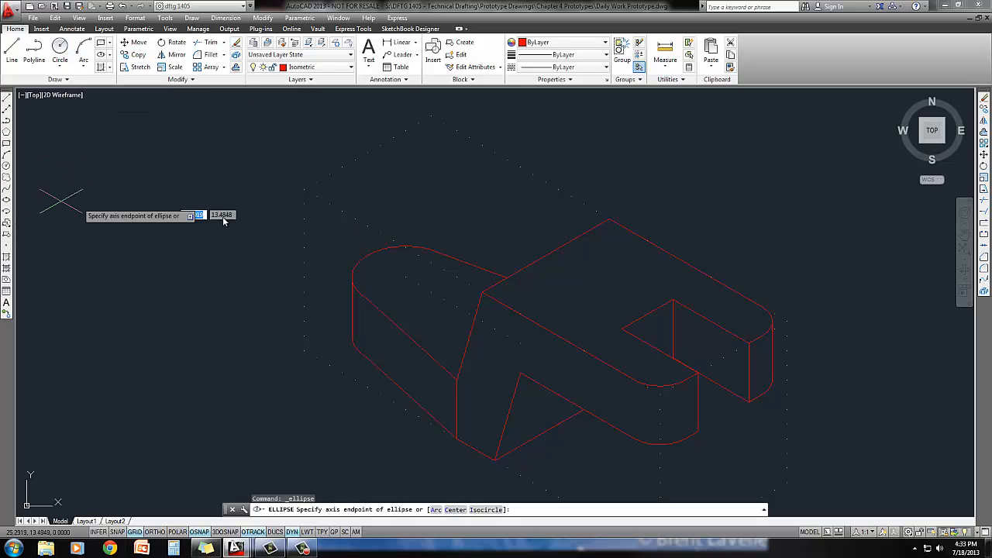
{"action": "type", "text": "i"}
{"action": "key", "text": "Return"}
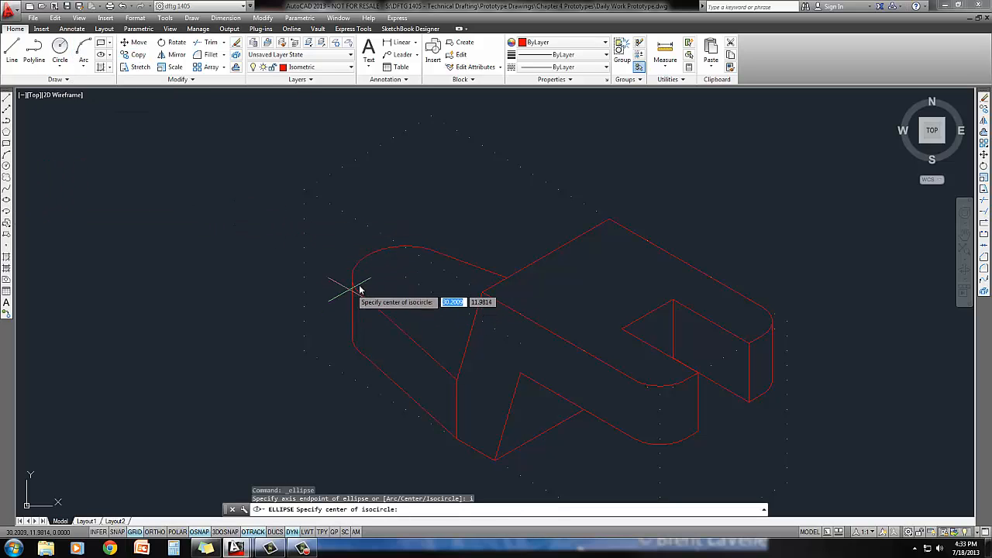
{"action": "left_click", "coordinate": [405, 278]}
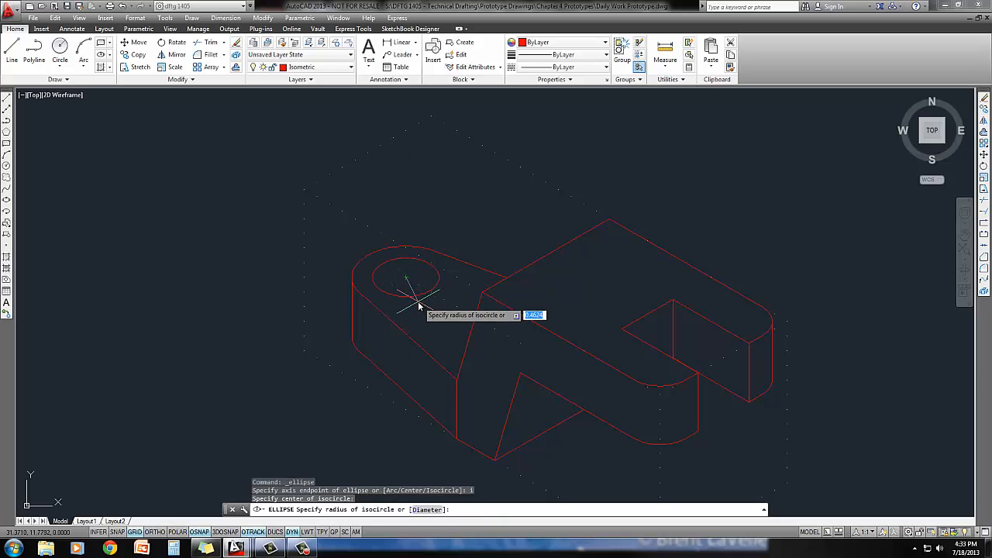
{"action": "type", "text": "d"}
{"action": "key", "text": "Return"}
{"action": "type", "text": "1.25"}
{"action": "key", "text": "Return"}
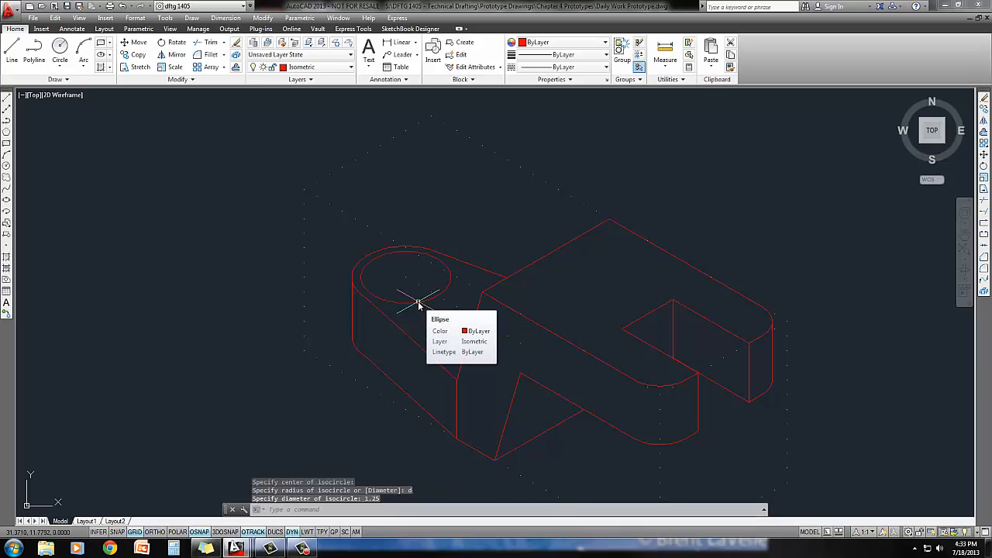
Copy the 1.25-diameter isocircle on the tab 0.25 straight up to form the top of the raised boss
{"action": "left_click", "coordinate": [138, 54]}
{"action": "left_click", "coordinate": [416, 289]}
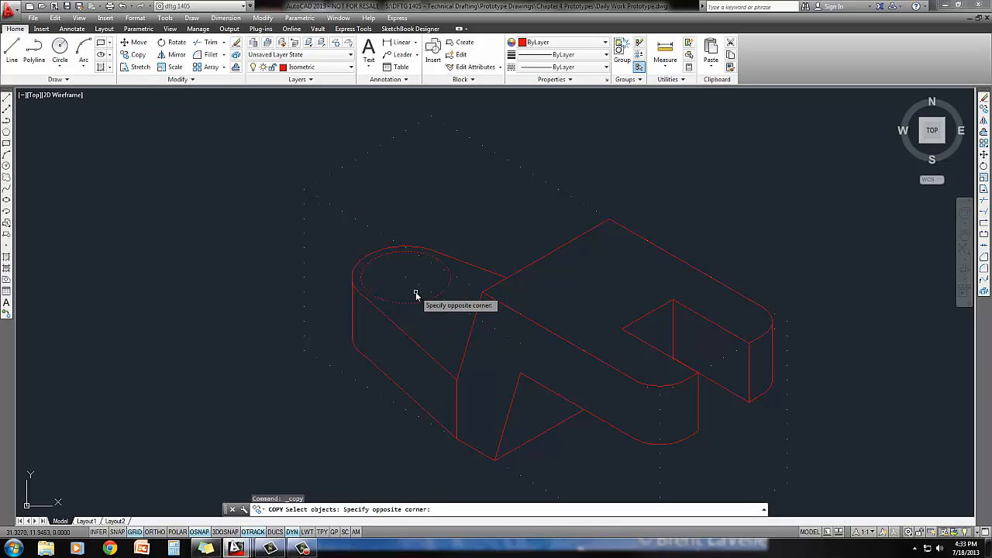
{"action": "left_click", "coordinate": [392, 306]}
{"action": "key", "text": "Return"}
{"action": "left_click", "coordinate": [400, 286]}
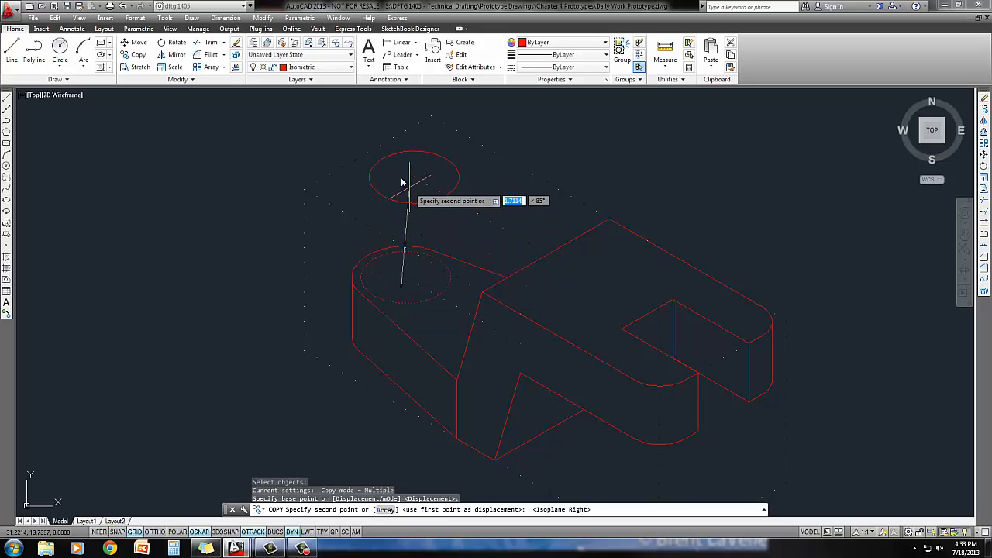
{"action": "key", "text": "F8"}
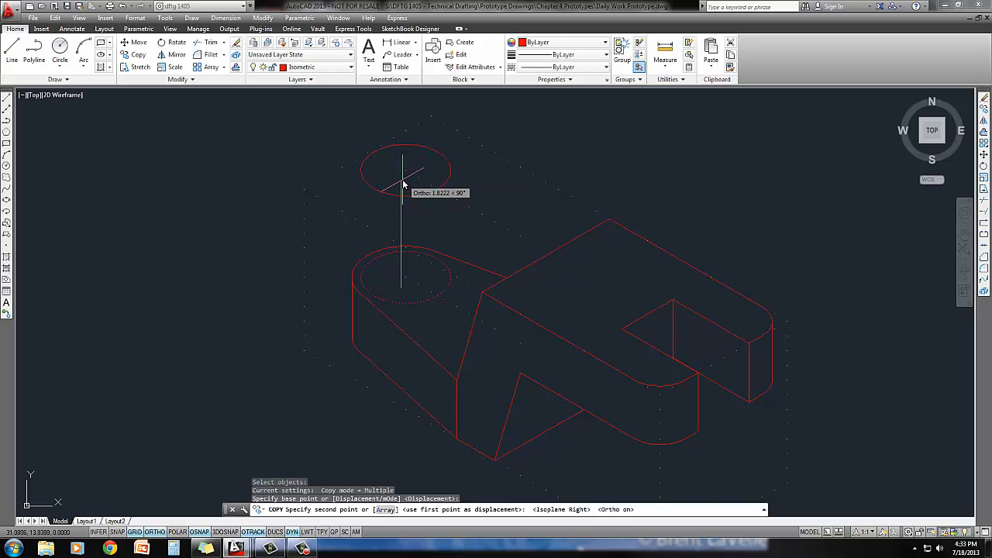
{"action": "type", "text": ".25"}
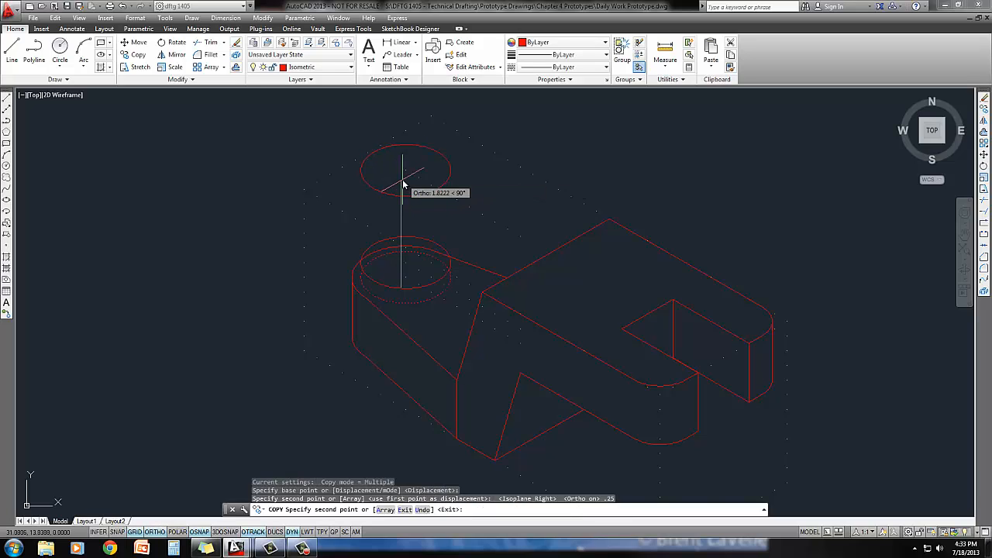
{"action": "key", "text": "Return"}
{"action": "key", "text": "Return"}
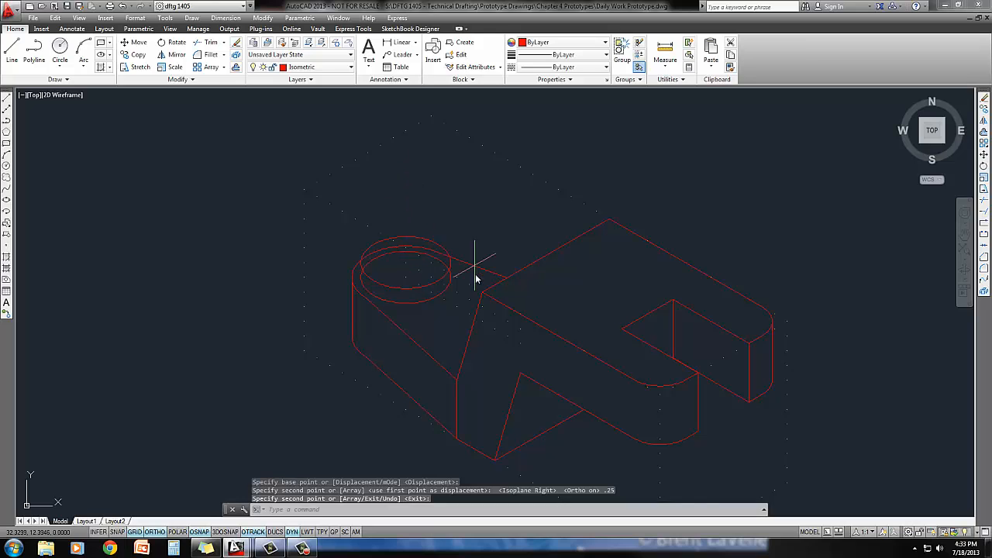
Draw vertical lines joining the outermost points of the boss's upper and lower isocircles on both sides
{"action": "type", "text": "l"}
{"action": "key", "text": "Return"}
{"action": "left_click", "coordinate": [451, 266]}
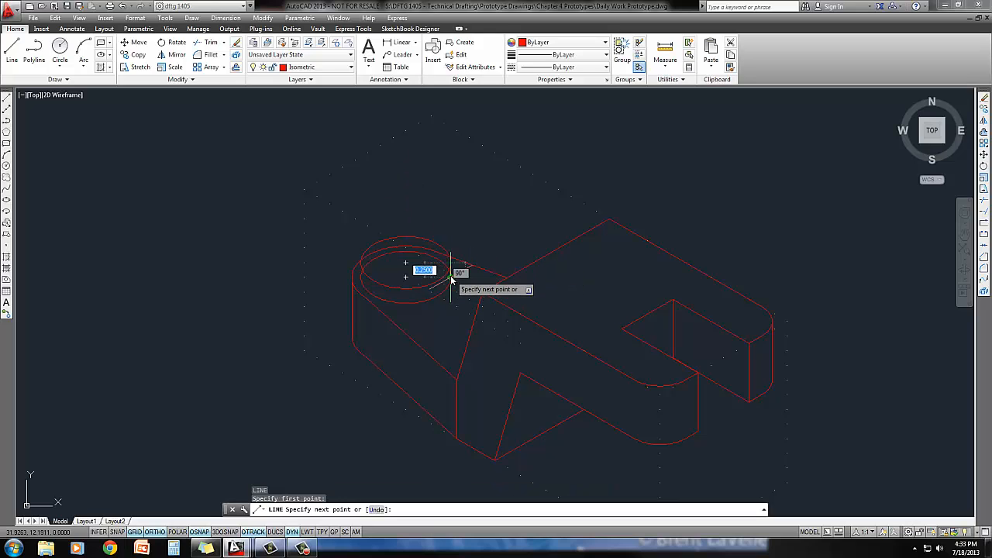
{"action": "key", "text": "Escape"}
{"action": "key", "text": "Return"}
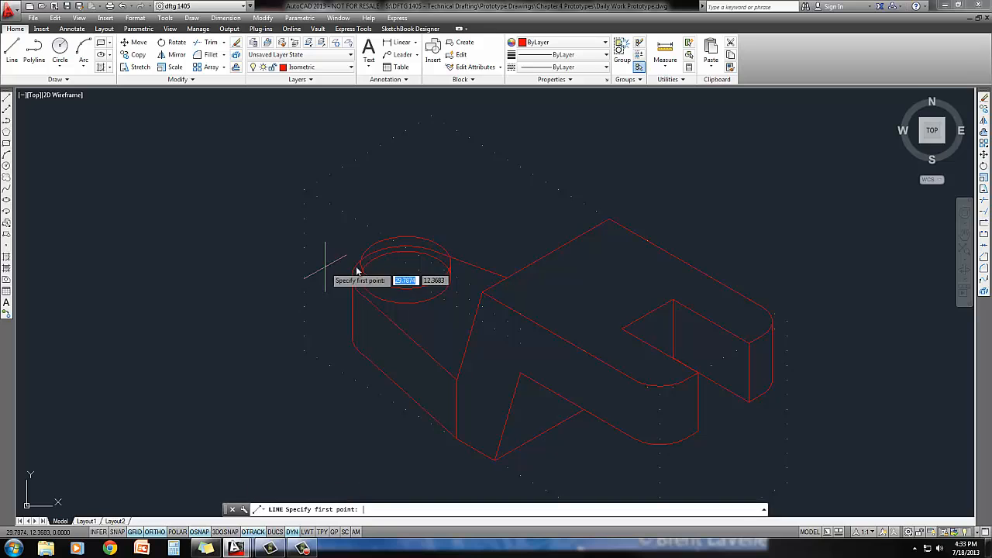
{"action": "left_click", "coordinate": [359, 275]}
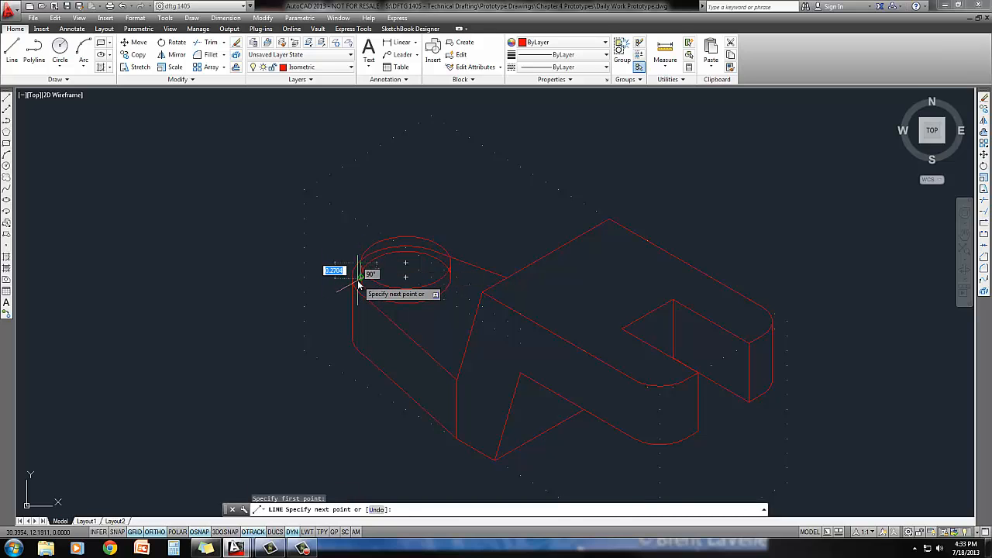
{"action": "left_click", "coordinate": [358, 281]}
{"action": "key", "text": "Return"}
Trim away the hidden back part of the boss's lower isocircle and the tab's rounded edge running behind the boss
{"action": "scroll", "coordinate": [359, 295], "scroll_direction": "up", "scroll_amount": 3}
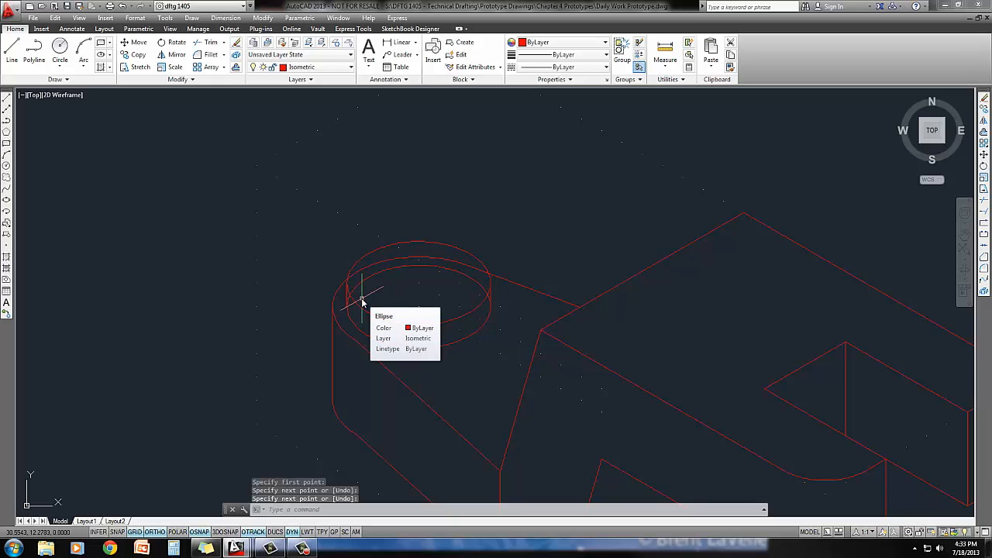
{"action": "type", "text": "tr"}
{"action": "key", "text": "Return"}
{"action": "key", "text": "Return"}
{"action": "left_click", "coordinate": [366, 279]}
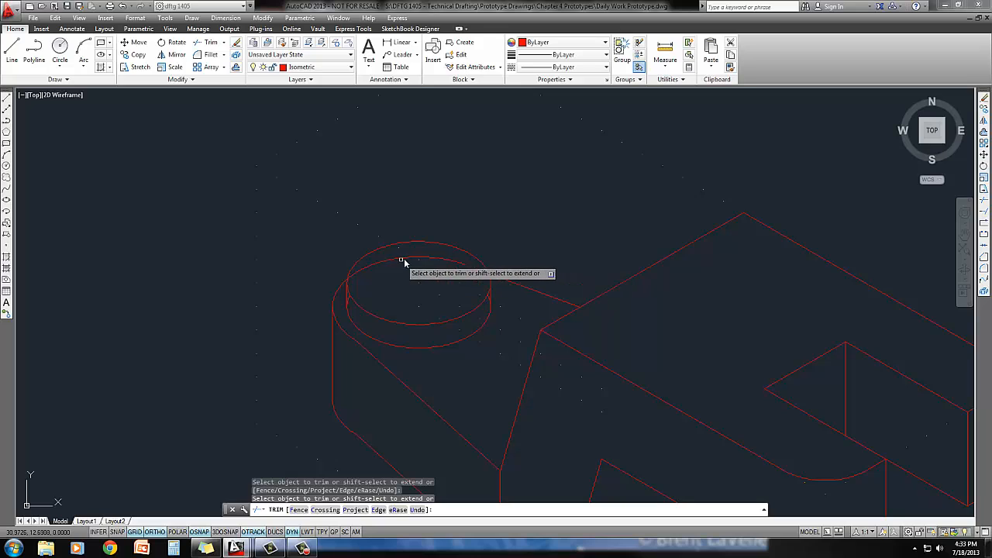
{"action": "left_click", "coordinate": [410, 261]}
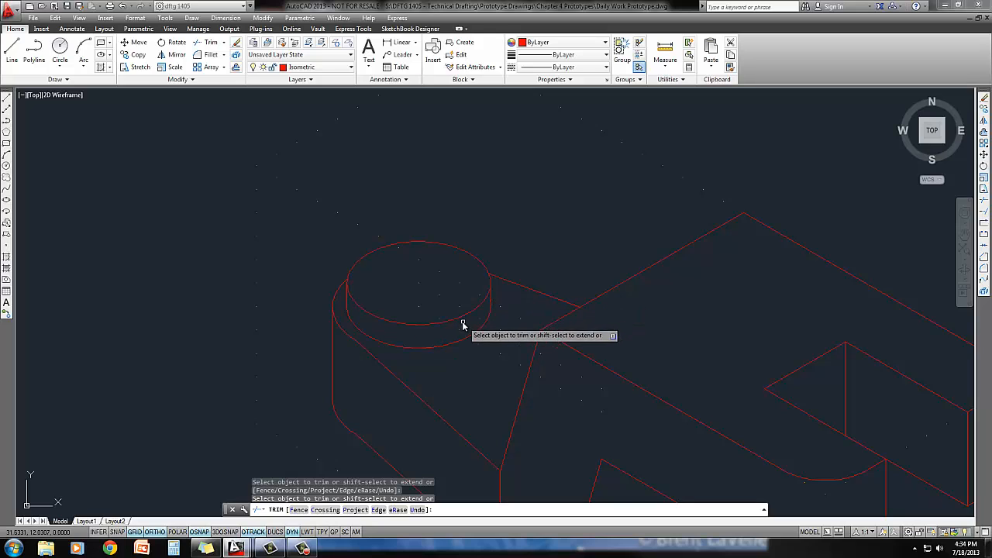
{"action": "key", "text": "Return"}
Draw an isocircle of diameter 0.75 in the top isoplane, centred on the boss's upper face
{"action": "middle_click_drag", "start_coordinate": [418, 279], "coordinate": [414, 281]}
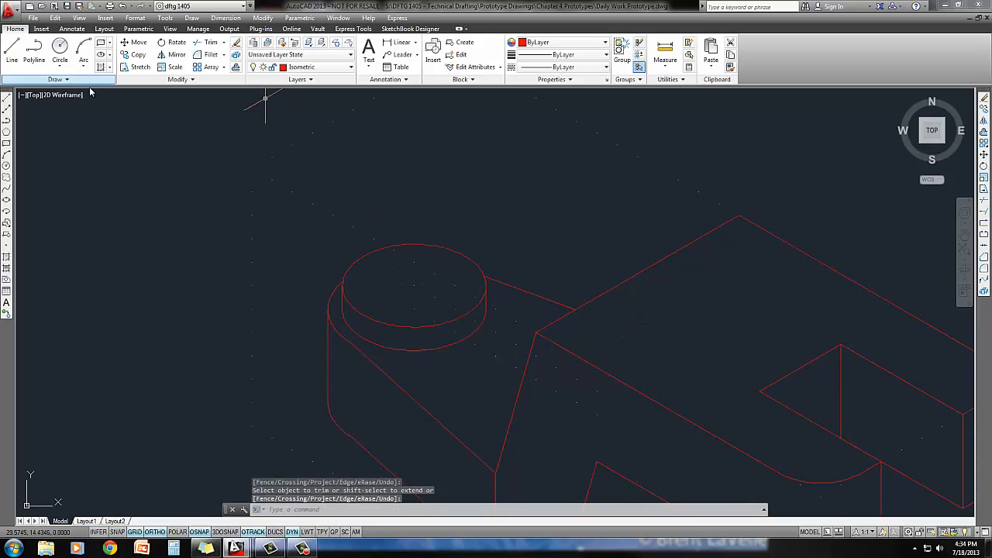
{"action": "left_click", "coordinate": [7, 200]}
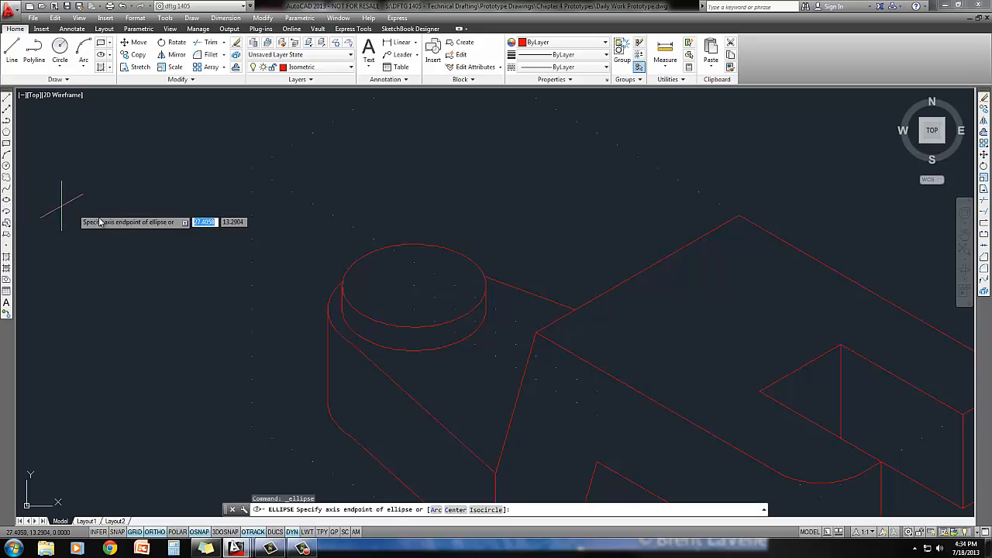
{"action": "type", "text": "i"}
{"action": "key", "text": "Return"}
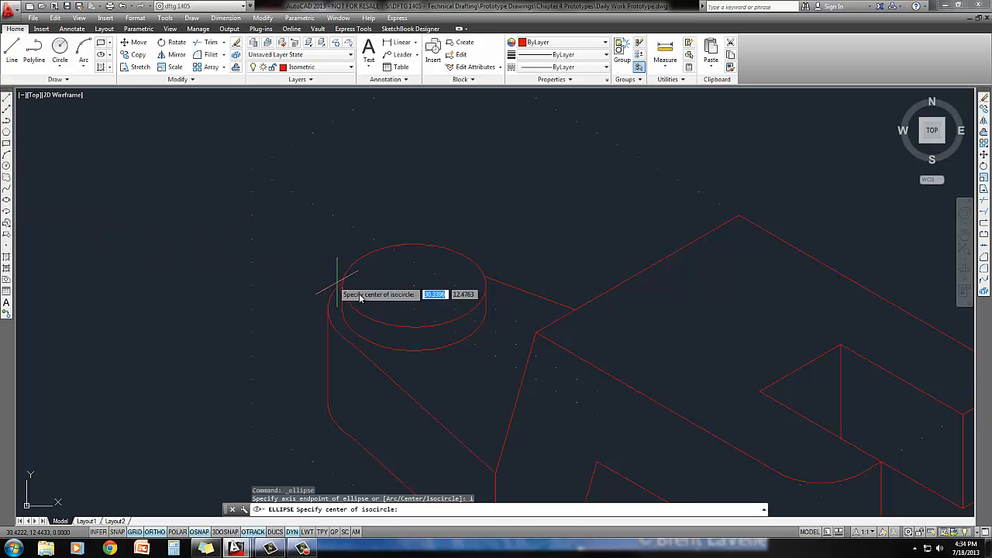
{"action": "left_click", "coordinate": [414, 300]}
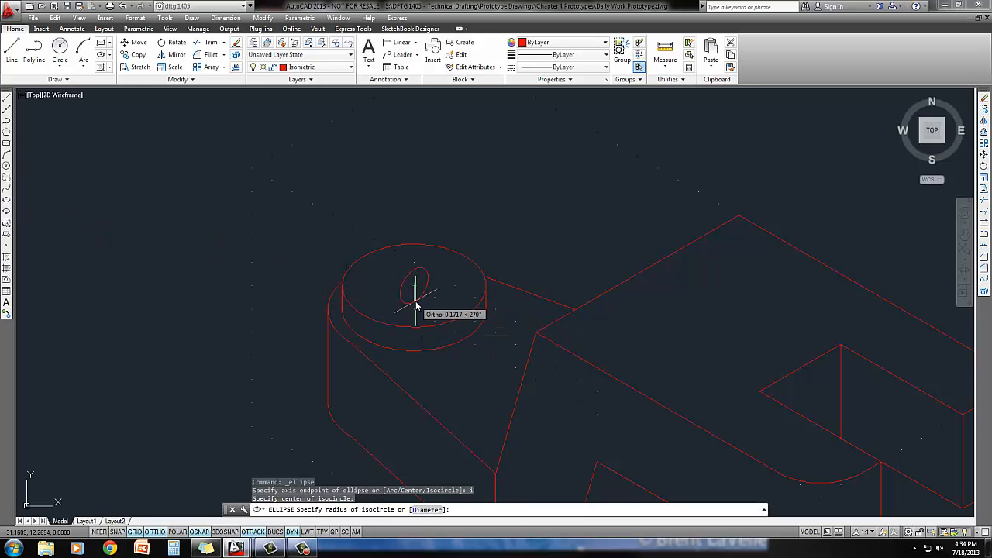
{"action": "key", "text": "F5"}
{"action": "key", "text": "F5"}
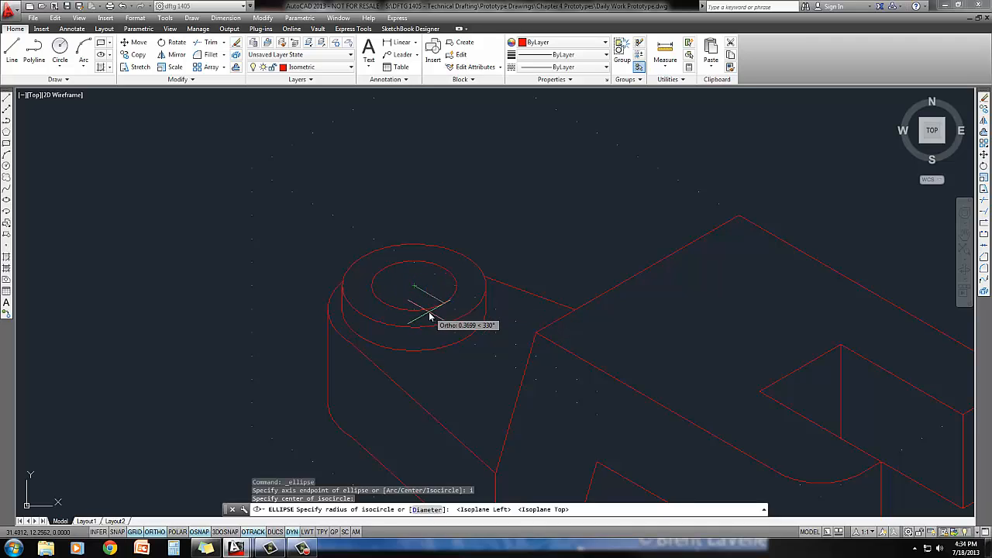
{"action": "type", "text": "d"}
{"action": "key", "text": "Return"}
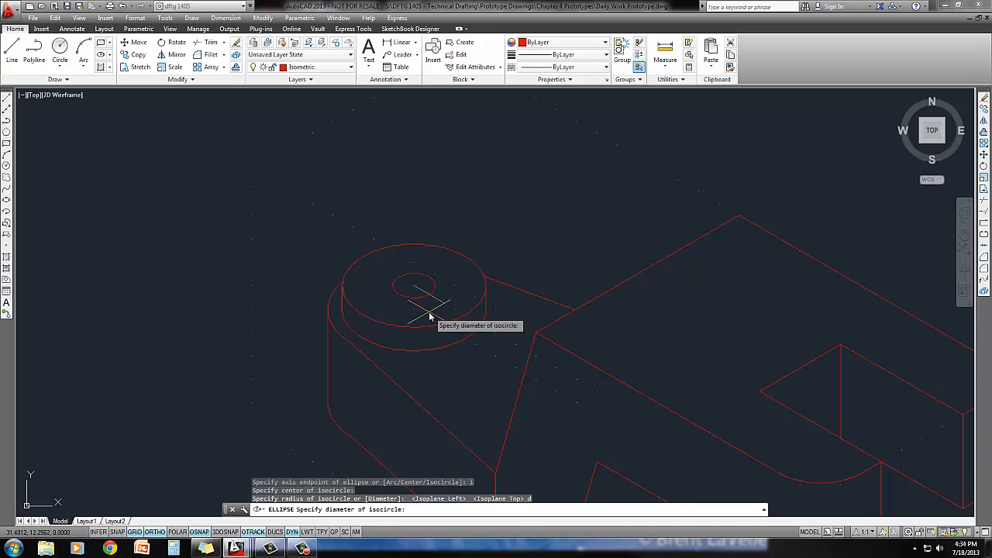
{"action": "type", "text": ".75"}
{"action": "key", "text": "Return"}
Turn off the Construction layer to hide the dotted construction box
{"action": "scroll", "coordinate": [428, 312], "scroll_direction": "down", "scroll_amount": 2}
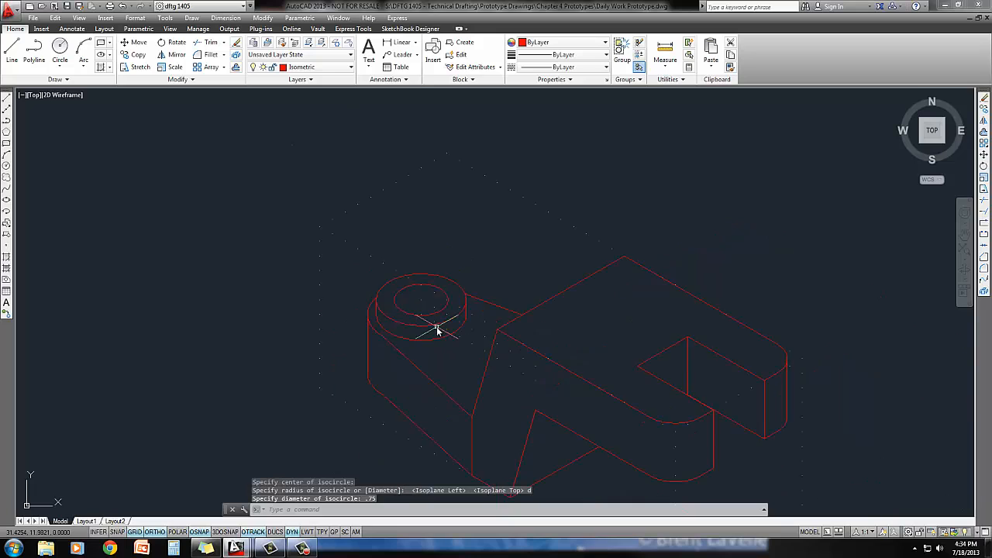
{"action": "scroll", "coordinate": [358, 305], "scroll_direction": "down", "scroll_amount": 3}
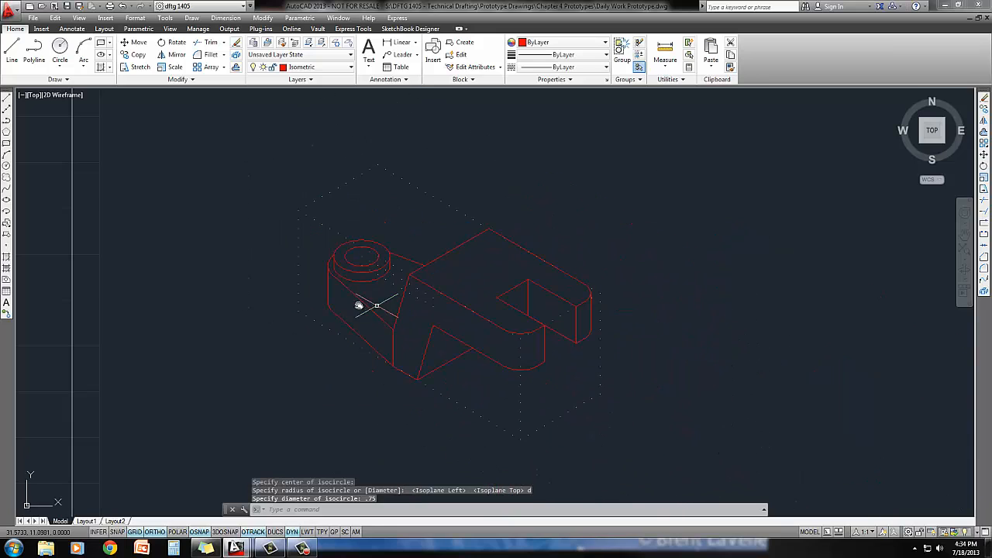
{"action": "left_click", "coordinate": [310, 66]}
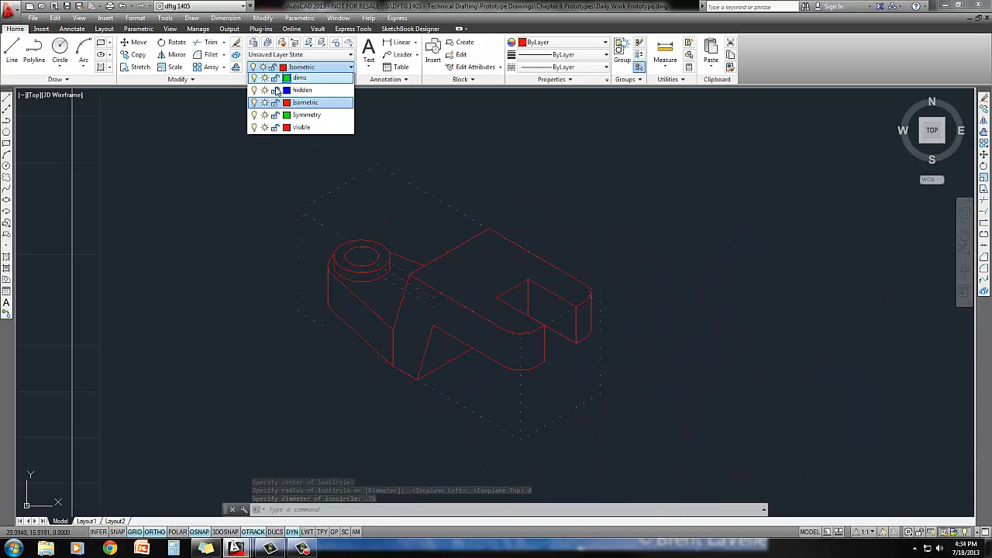
{"action": "left_click", "coordinate": [254, 104]}
{"action": "left_click", "coordinate": [183, 183]}
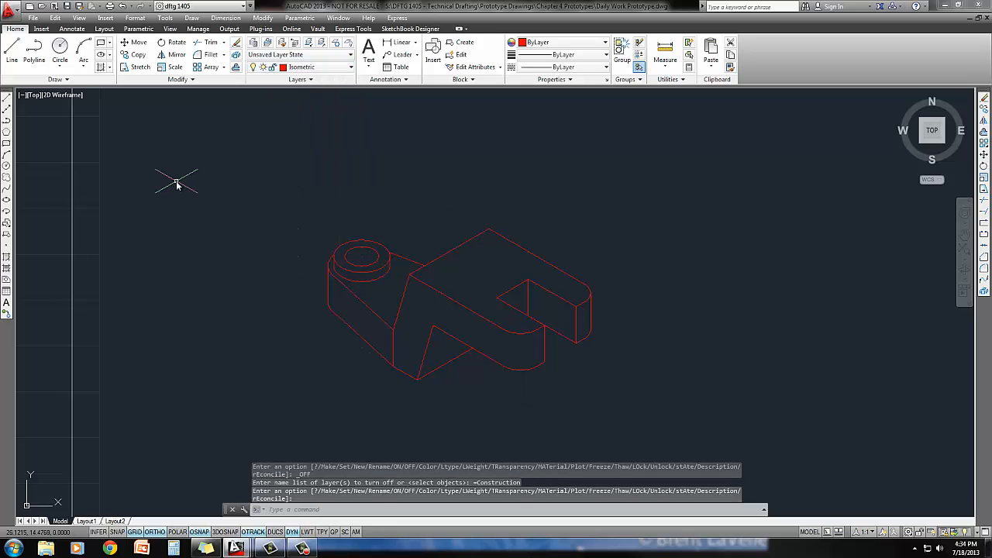
{"action": "key", "text": "Escape"}
{"action": "key", "text": "Escape"}
{"action": "key", "text": "Escape"}
Move the complete isometric view, with Ortho off, onto the drawing sheet beside the top view and above the side view
{"action": "middle_click_drag", "start_coordinate": [246, 225], "coordinate": [414, 225]}
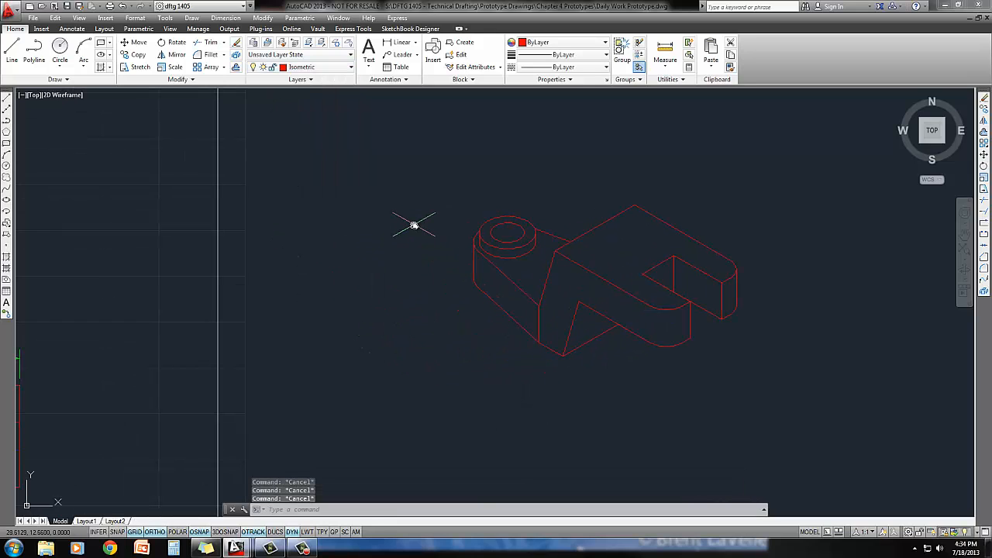
{"action": "type", "text": "m"}
{"action": "key", "text": "Return"}
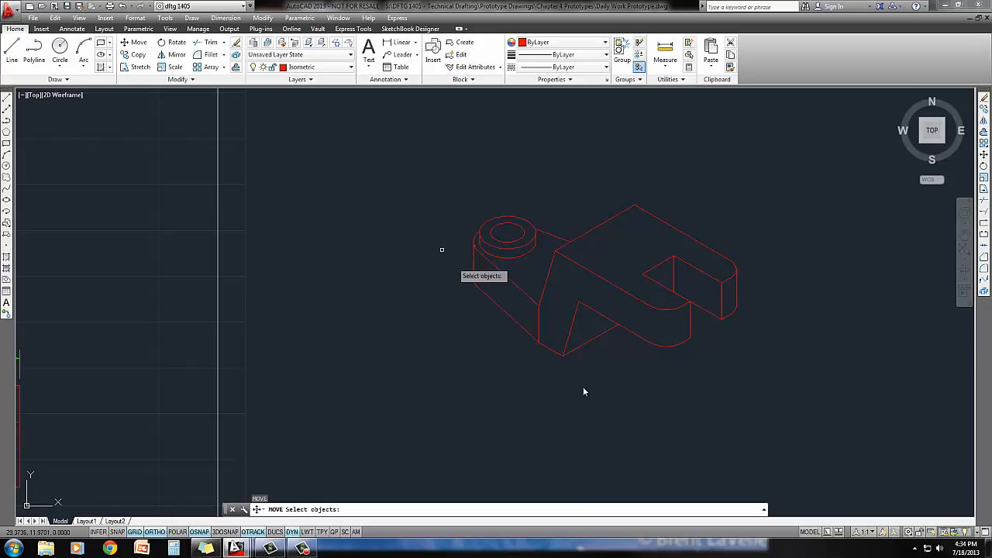
{"action": "left_click", "coordinate": [807, 447]}
{"action": "left_click", "coordinate": [449, 183]}
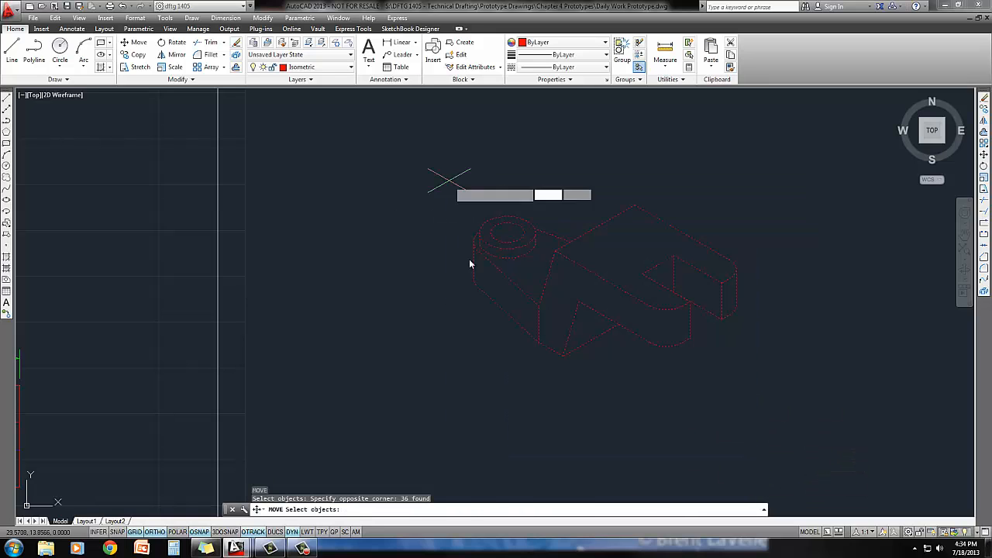
{"action": "key", "text": "Return"}
{"action": "left_click", "coordinate": [527, 354]}
{"action": "middle_click_drag", "start_coordinate": [177, 261], "coordinate": [595, 326]}
{"action": "key", "text": "F8"}
{"action": "scroll", "coordinate": [422, 296], "scroll_direction": "down", "scroll_amount": 4}
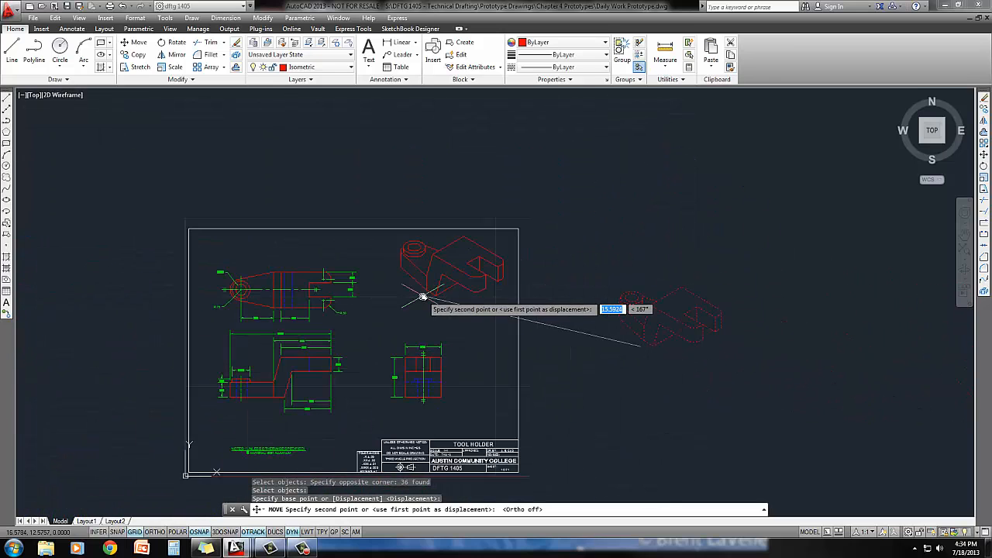
{"action": "left_click", "coordinate": [399, 317]}
{"action": "middle_click_drag", "start_coordinate": [537, 299], "coordinate": [605, 233]}
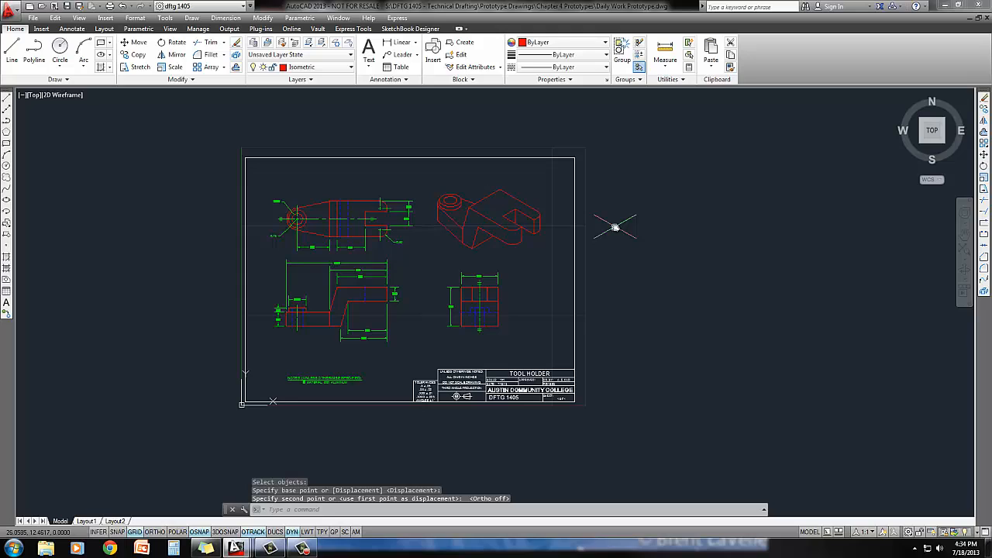